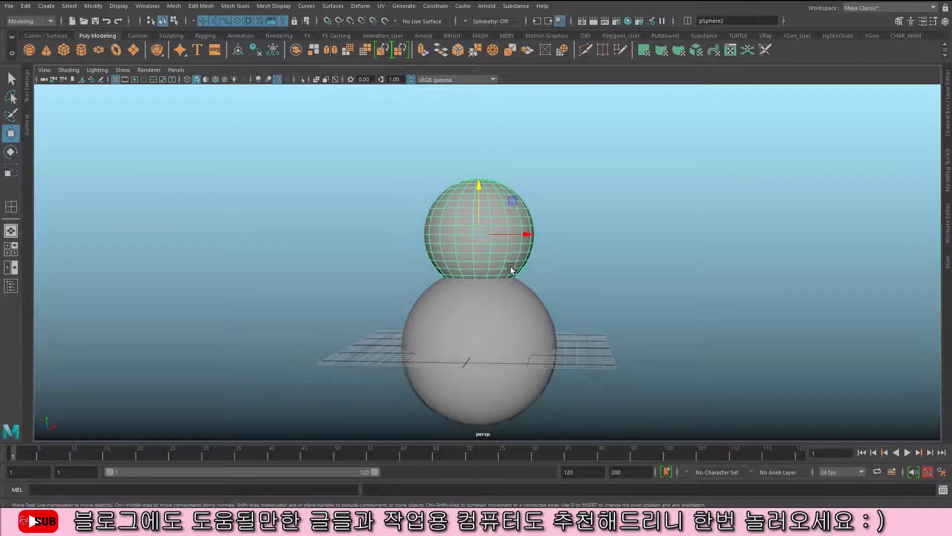
- Duplicate the upper sphere with its transform to stack a smaller third sphere on top, and select all three spheres
{"action": "key", "text": "shift+d"}
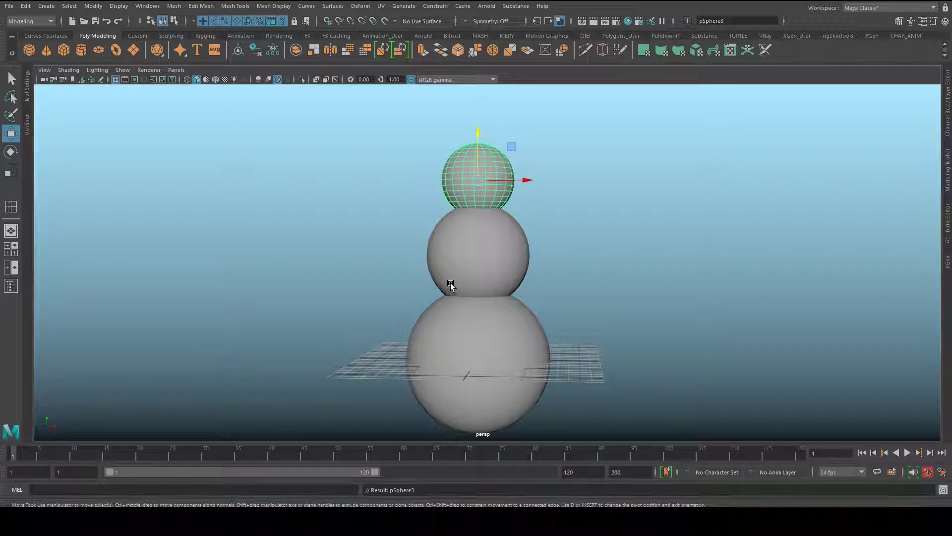
{"action": "key", "text": "q"}
{"action": "left_click", "coordinate": [475, 330]}
{"action": "left_click", "coordinate": [478, 260], "text": "shift"}
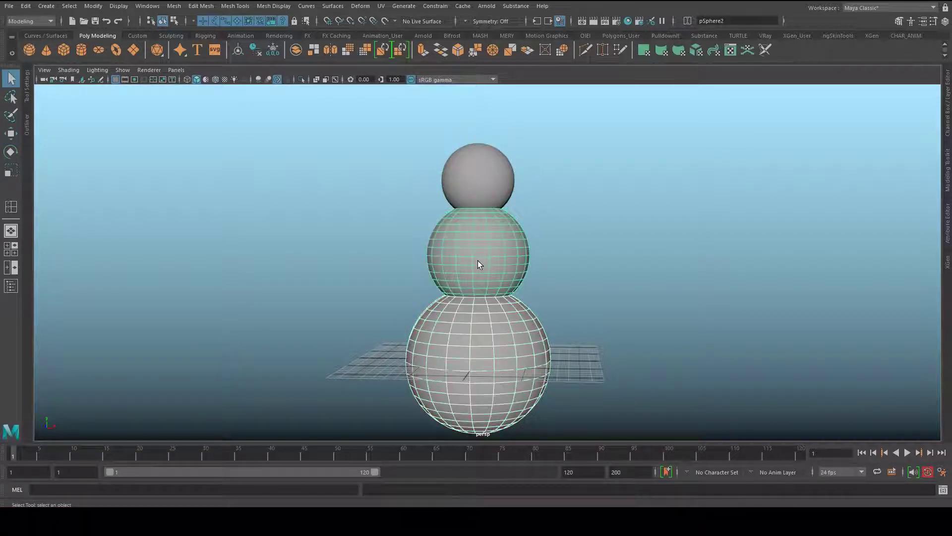
{"action": "left_click", "coordinate": [486, 222]}
{"action": "left_click", "coordinate": [486, 194], "text": "shift"}
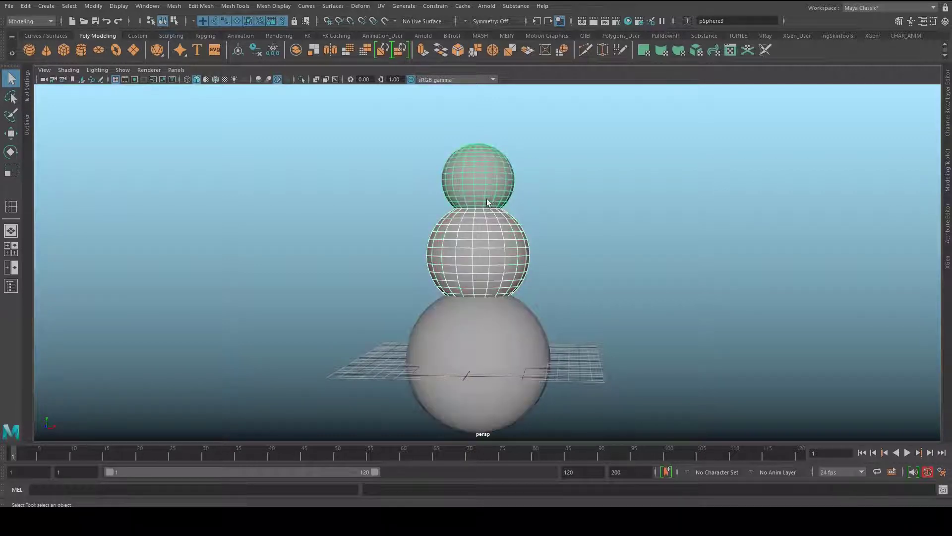
{"action": "left_click", "coordinate": [483, 329], "text": "shift"}
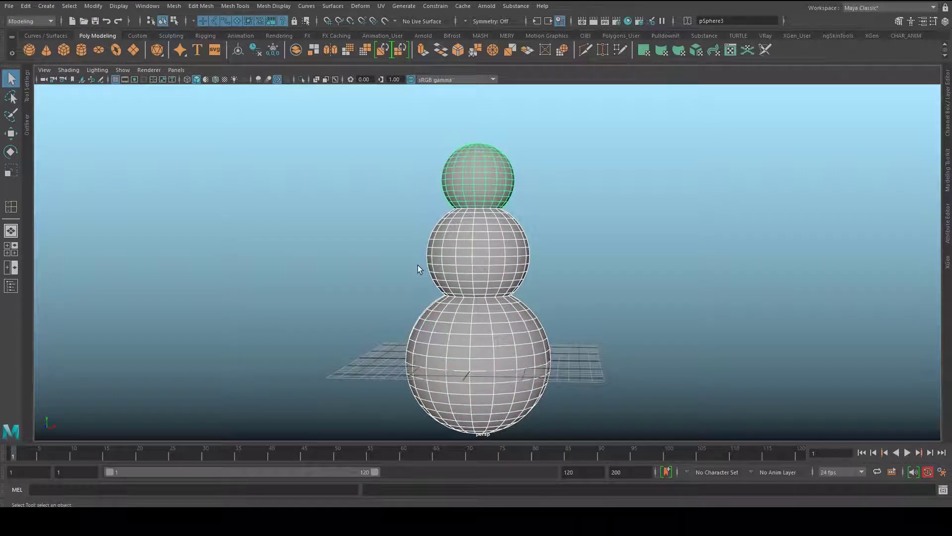
- Select the three stacked spheres together and combine them into a single mesh
{"action": "right_click_drag", "start_coordinate": [462, 287], "coordinate": [520, 228], "text": "alt"}
{"action": "left_click", "coordinate": [502, 337]}
{"action": "left_click", "coordinate": [484, 221]}
{"action": "left_click", "coordinate": [471, 134]}
{"action": "left_click", "coordinate": [485, 285]}
{"action": "left_click", "coordinate": [480, 224]}
{"action": "left_click", "coordinate": [475, 149]}
{"action": "left_click", "coordinate": [473, 223], "text": "shift"}
{"action": "left_click", "coordinate": [470, 304], "text": "shift"}
{"action": "mouse_move", "coordinate": [413, 287]}
{"action": "right_mouse_down", "text": "alt"}
{"action": "mouse_move", "coordinate": [565, 312]}
{"action": "mouse_move", "coordinate": [429, 302]}
{"action": "mouse_move", "coordinate": [403, 272]}
{"action": "right_mouse_up", "text": "alt"}
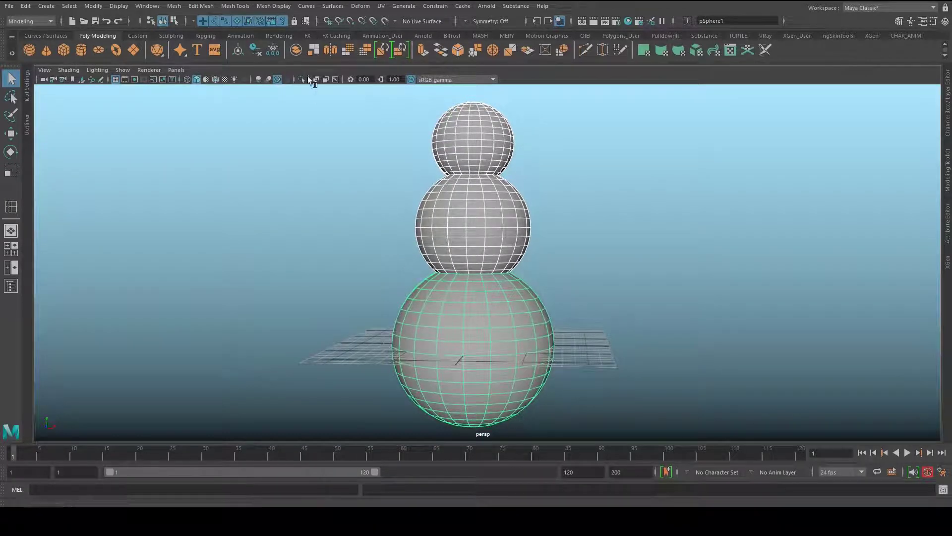
{"action": "left_click", "coordinate": [296, 51]}
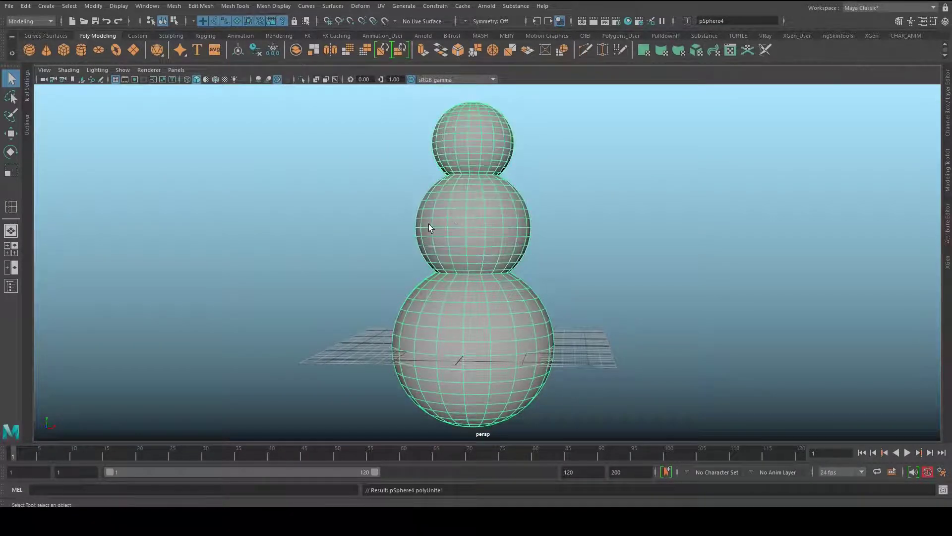
- Inspect the overlapping geometry where the spheres intersect in wireframe display, and return to shaded display
{"action": "right_click_drag", "start_coordinate": [389, 242], "coordinate": [576, 246], "text": "alt"}
{"action": "key", "text": "4"}
{"action": "middle_click_drag", "start_coordinate": [566, 207], "coordinate": [579, 334], "text": "alt"}
{"action": "left_click_drag", "start_coordinate": [542, 257], "coordinate": [498, 229], "text": "alt"}
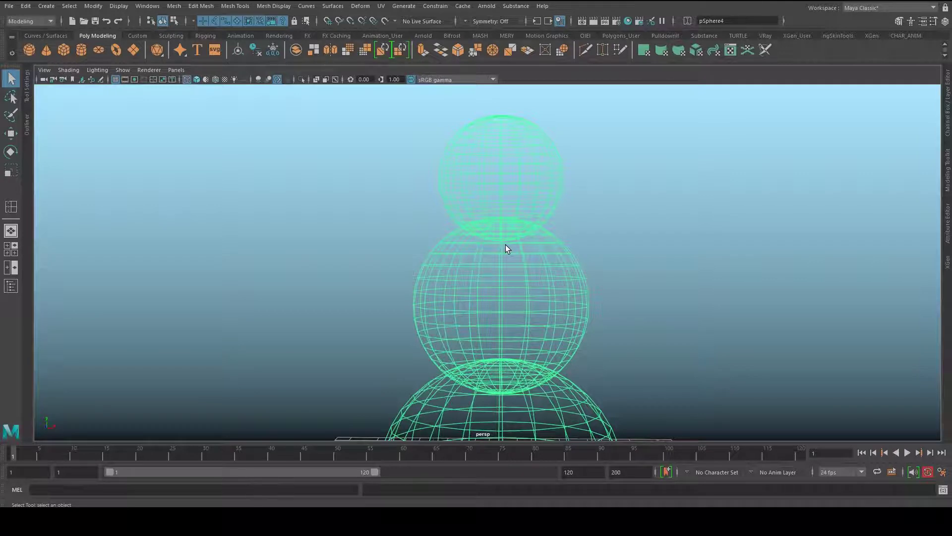
{"action": "key", "text": "5"}
- Switch to face selection and frame a face at the upper seam, with the view inside the top sphere
{"action": "right_click_drag", "start_coordinate": [505, 245], "coordinate": [655, 284], "text": "alt"}
{"action": "right_click_drag", "start_coordinate": [531, 239], "coordinate": [532, 265]}
{"action": "scroll", "coordinate": [486, 245], "scroll_direction": "down", "scroll_amount": 2}
{"action": "scroll", "coordinate": [486, 245], "scroll_direction": "up", "scroll_amount": 5}
{"action": "left_click", "coordinate": [482, 240]}
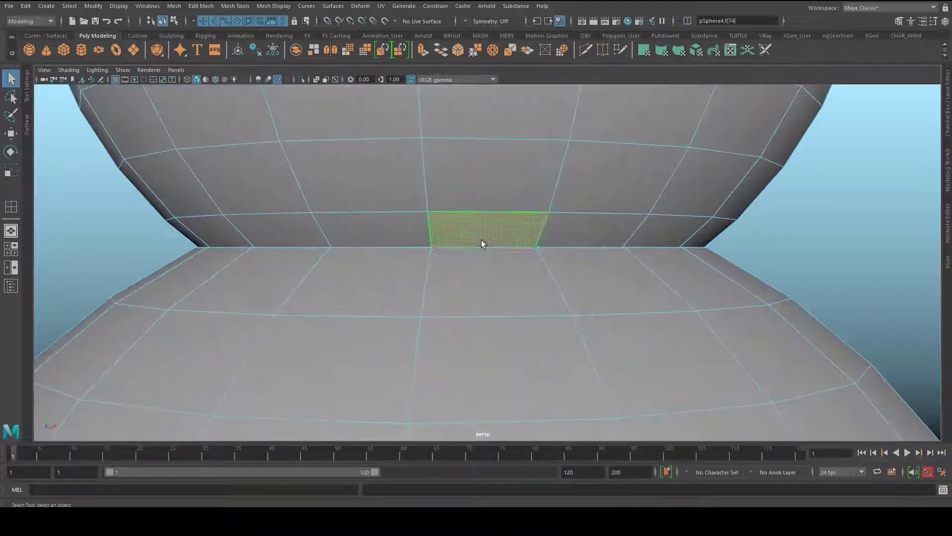
{"action": "left_click", "coordinate": [415, 237]}
{"action": "key", "text": "f"}
{"action": "scroll", "coordinate": [524, 277], "scroll_direction": "down", "scroll_amount": 5}
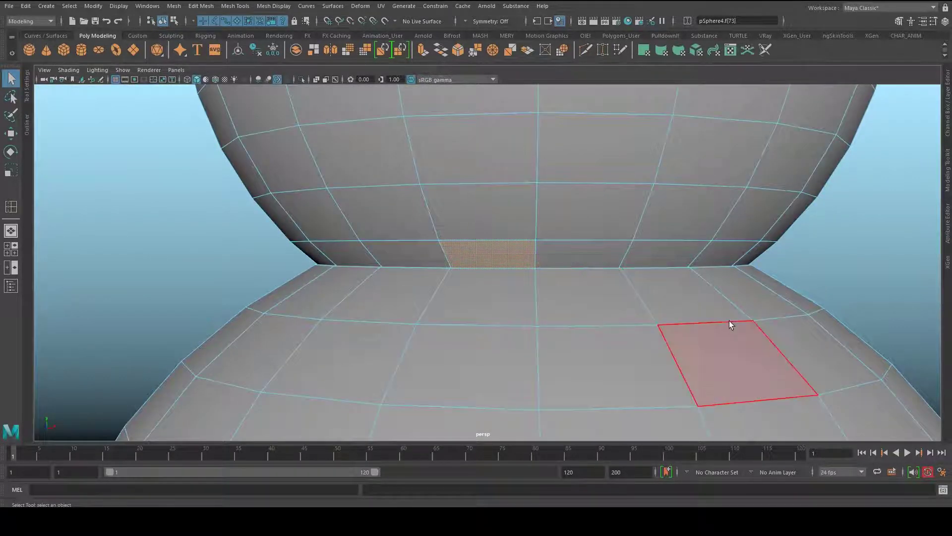
{"action": "key", "text": "f"}
{"action": "left_click_drag", "start_coordinate": [514, 281], "coordinate": [659, 302], "text": "alt"}
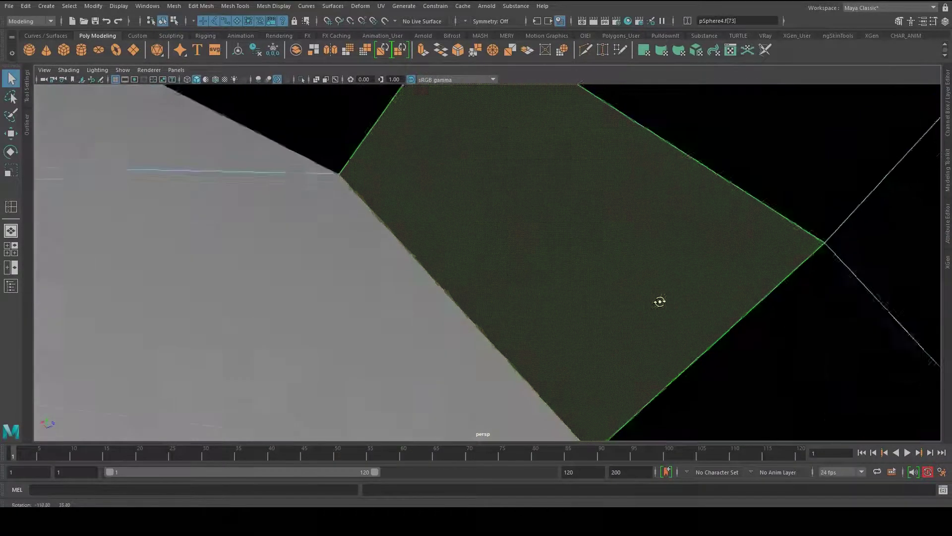
{"action": "right_click_drag", "start_coordinate": [659, 302], "coordinate": [352, 287], "text": "alt"}
{"action": "left_click_drag", "start_coordinate": [352, 287], "coordinate": [468, 272], "text": "alt"}
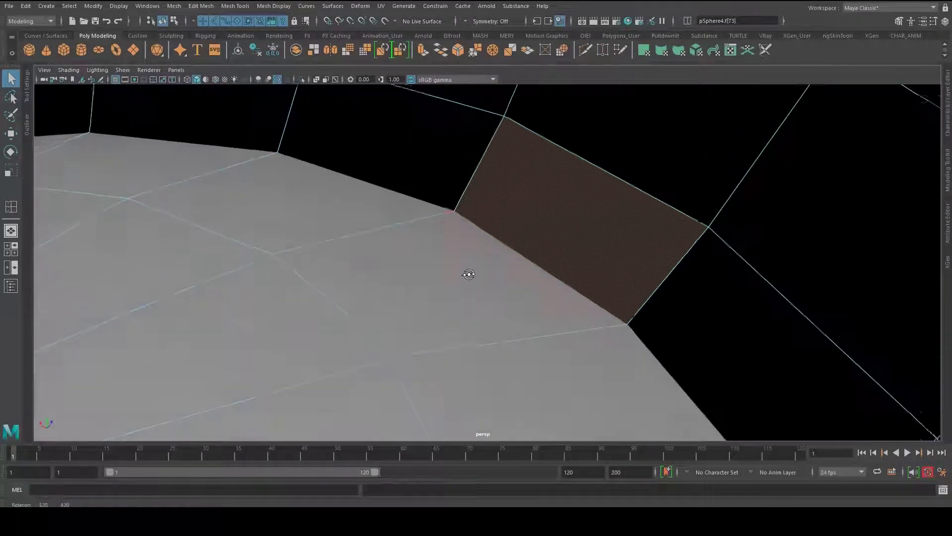
{"action": "left_click_drag", "start_coordinate": [401, 278], "coordinate": [501, 263], "text": "alt"}
- Delete the middle sphere's face ring at the upper seam, and undo the deletion
{"action": "left_click", "coordinate": [496, 258]}
{"action": "double_click", "coordinate": [433, 210], "text": "shift"}
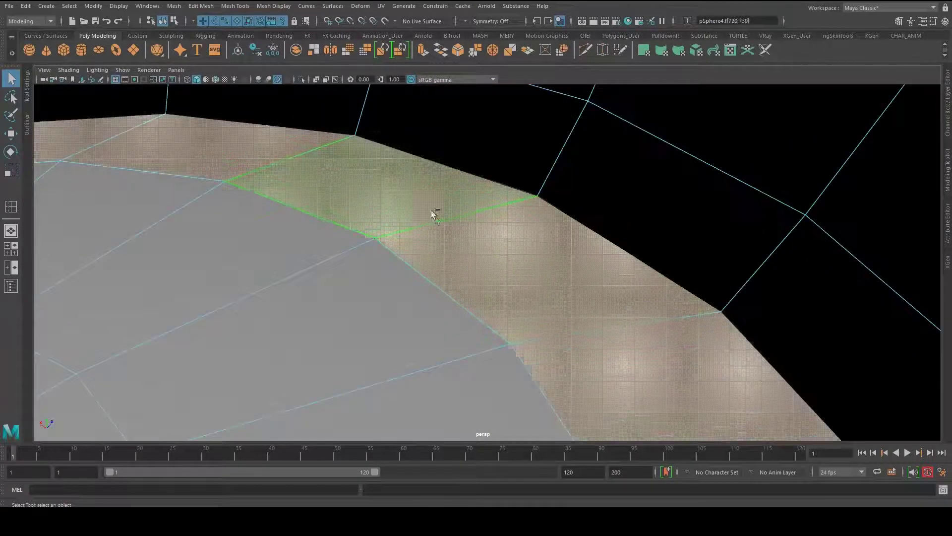
{"action": "key", "text": "Delete"}
{"action": "key", "text": "ctrl+z"}
{"action": "key", "text": "ctrl+z"}
{"action": "key", "text": "ctrl+z"}
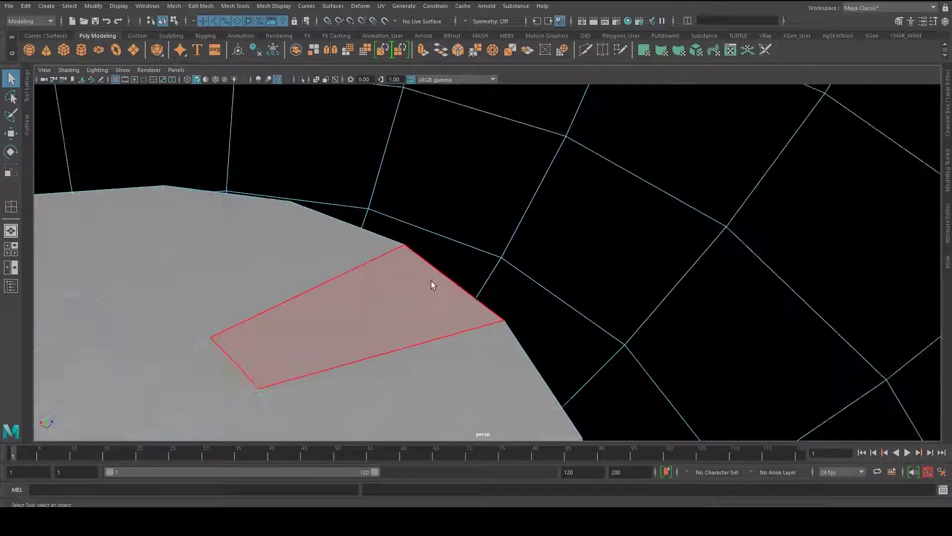
- Delete the middle sphere's face ring at the upper seam and the isolated cap left inside the top sphere
{"action": "left_click", "coordinate": [541, 269]}
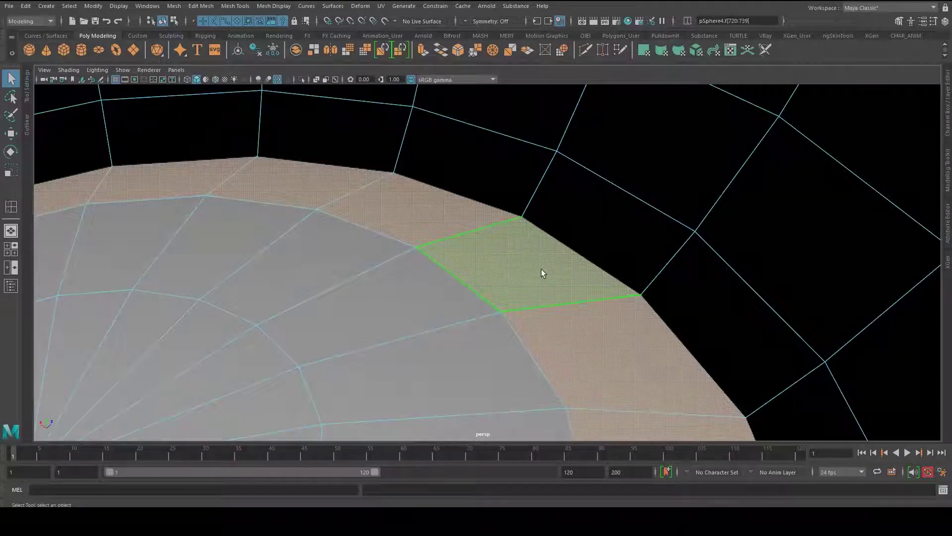
{"action": "middle_click_drag", "start_coordinate": [451, 272], "coordinate": [536, 254], "text": "alt"}
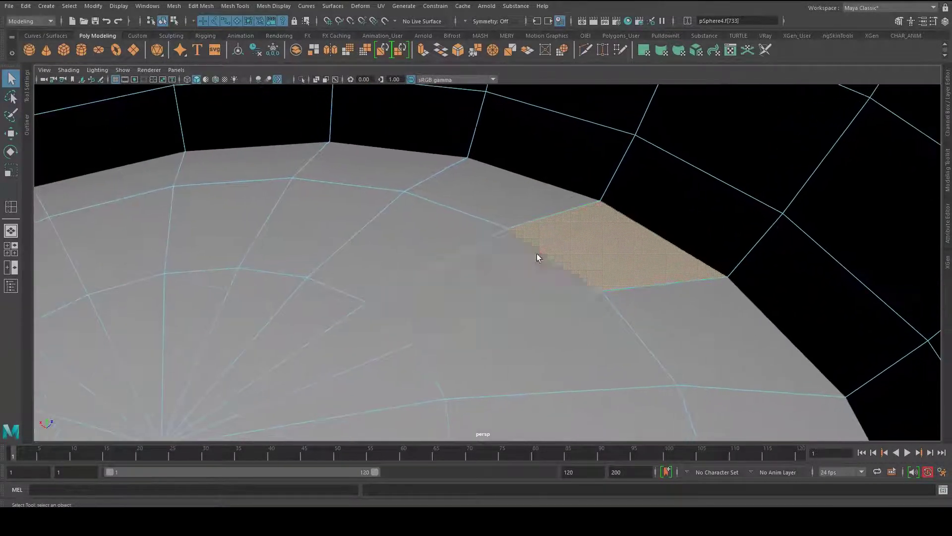
{"action": "double_click", "coordinate": [489, 194], "text": "shift"}
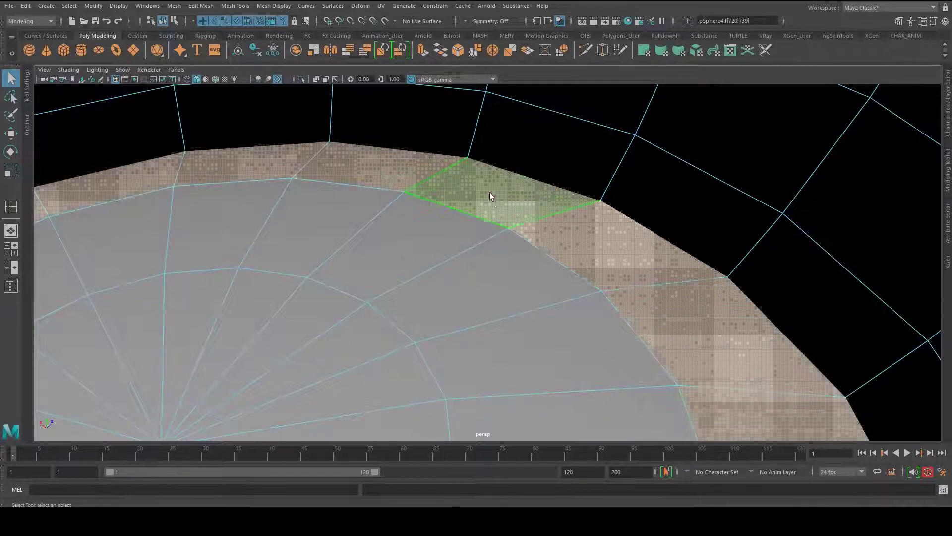
{"action": "middle_click_drag", "start_coordinate": [489, 194], "coordinate": [570, 187], "text": "alt"}
{"action": "scroll", "coordinate": [575, 187], "scroll_direction": "down", "scroll_amount": 1}
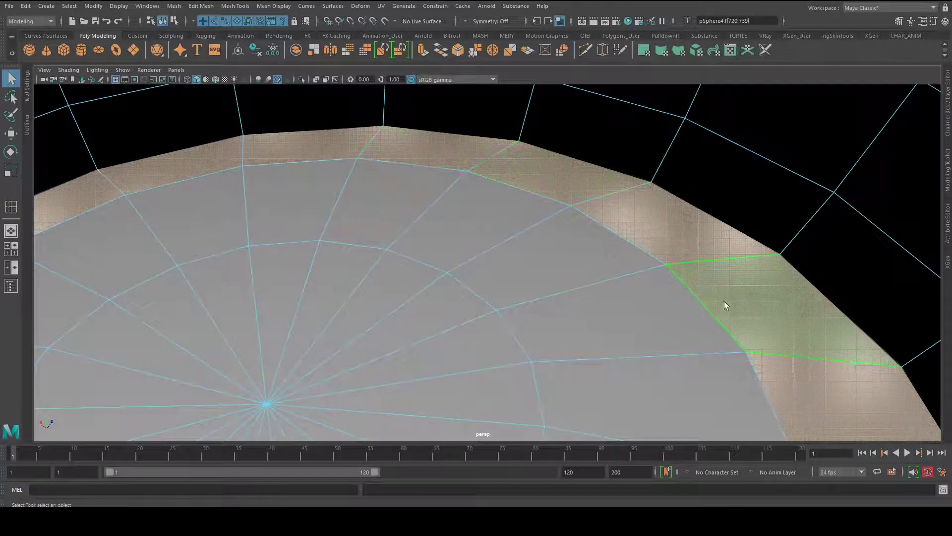
{"action": "key", "text": "Delete"}
{"action": "left_click", "coordinate": [314, 281]}
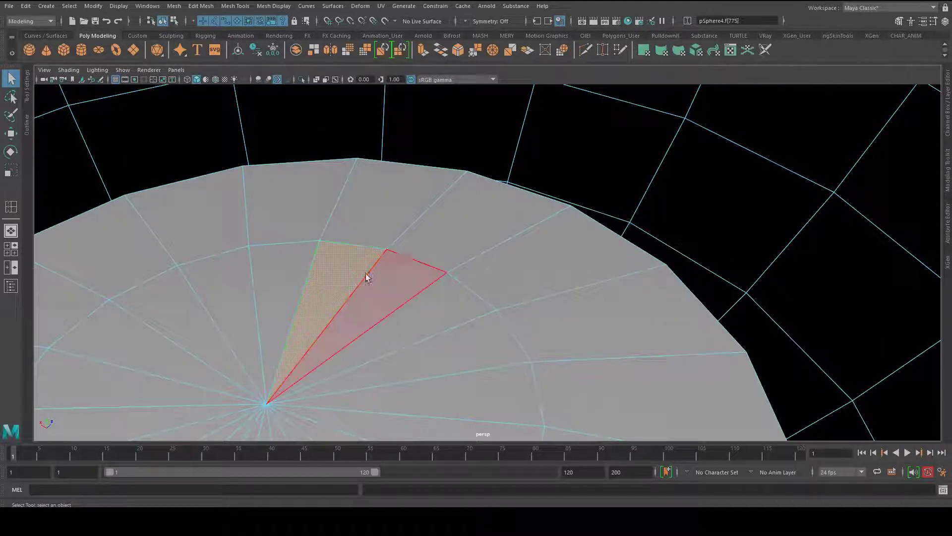
{"action": "double_click", "coordinate": [401, 274]}
{"action": "key", "text": "Delete"}
- Delete the top sphere's face ring at the upper seam and its isolated bottom cap inside the middle sphere
{"action": "left_click_drag", "start_coordinate": [778, 198], "coordinate": [447, 196], "text": "alt"}
{"action": "left_click", "coordinate": [538, 302]}
{"action": "left_click_drag", "start_coordinate": [429, 288], "coordinate": [607, 252], "text": "alt"}
{"action": "middle_click_drag", "start_coordinate": [433, 235], "coordinate": [560, 294], "text": "alt"}
{"action": "scroll", "coordinate": [645, 312], "scroll_direction": "up", "scroll_amount": 3}
{"action": "left_click", "coordinate": [645, 312]}
{"action": "left_click_drag", "start_coordinate": [646, 312], "coordinate": [633, 315], "text": "alt"}
{"action": "left_click", "coordinate": [540, 240]}
{"action": "mouse_move", "coordinate": [528, 253]}
{"action": "left_mouse_down", "text": "alt"}
{"action": "mouse_move", "coordinate": [481, 295]}
{"action": "mouse_move", "coordinate": [517, 275]}
{"action": "mouse_move", "coordinate": [493, 301]}
{"action": "mouse_move", "coordinate": [513, 256]}
{"action": "left_mouse_up", "text": "alt"}
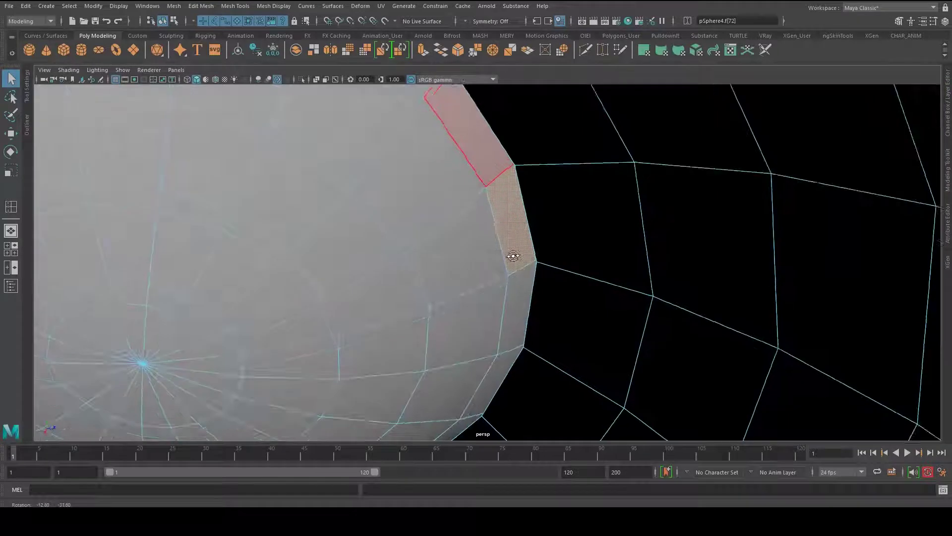
{"action": "double_click", "coordinate": [487, 161], "text": "shift"}
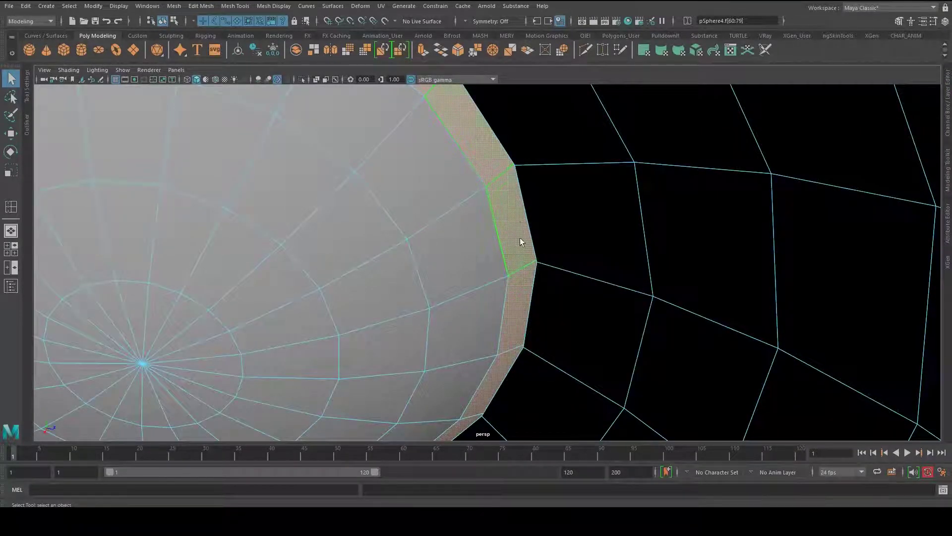
{"action": "key", "text": "Delete"}
{"action": "double_click", "coordinate": [445, 234]}
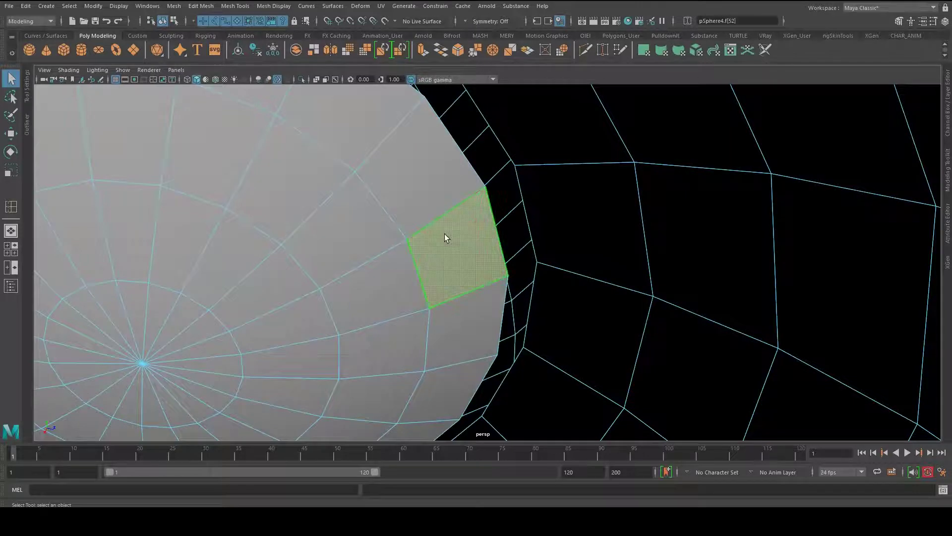
{"action": "key", "text": "Delete"}
- Delete the overlapping face rings of the middle and bottom spheres at the lower seam
{"action": "left_click_drag", "start_coordinate": [537, 222], "coordinate": [148, 268], "text": "alt"}
{"action": "right_click_drag", "start_coordinate": [505, 319], "coordinate": [412, 319], "text": "alt"}
{"action": "middle_click_drag", "start_coordinate": [411, 318], "coordinate": [388, 118], "text": "alt"}
{"action": "middle_click_drag", "start_coordinate": [460, 245], "coordinate": [512, 158], "text": "alt"}
{"action": "right_click_drag", "start_coordinate": [511, 158], "coordinate": [524, 278], "text": "alt"}
{"action": "double_click", "coordinate": [523, 277]}
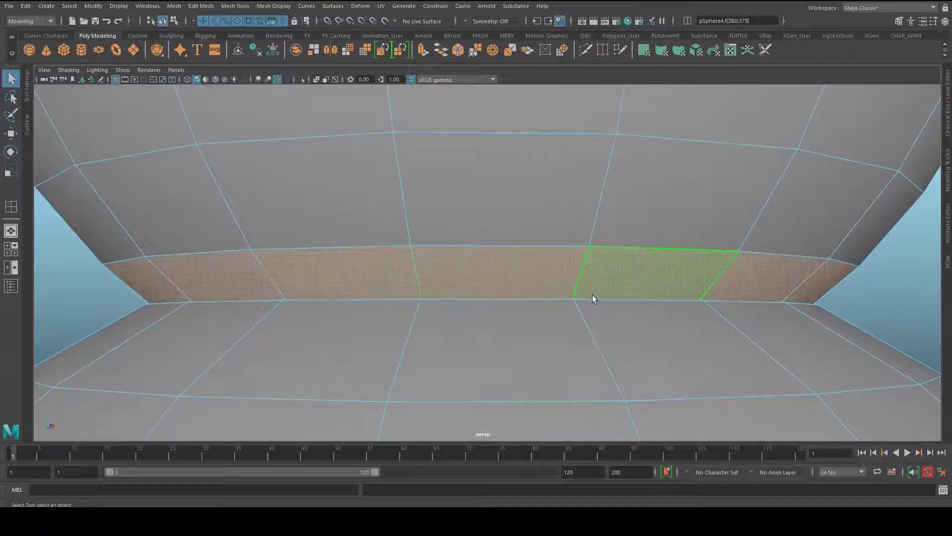
{"action": "key", "text": "Delete"}
{"action": "left_click", "coordinate": [516, 275]}
{"action": "double_click", "coordinate": [597, 268], "text": "shift"}
{"action": "key", "text": "Delete"}
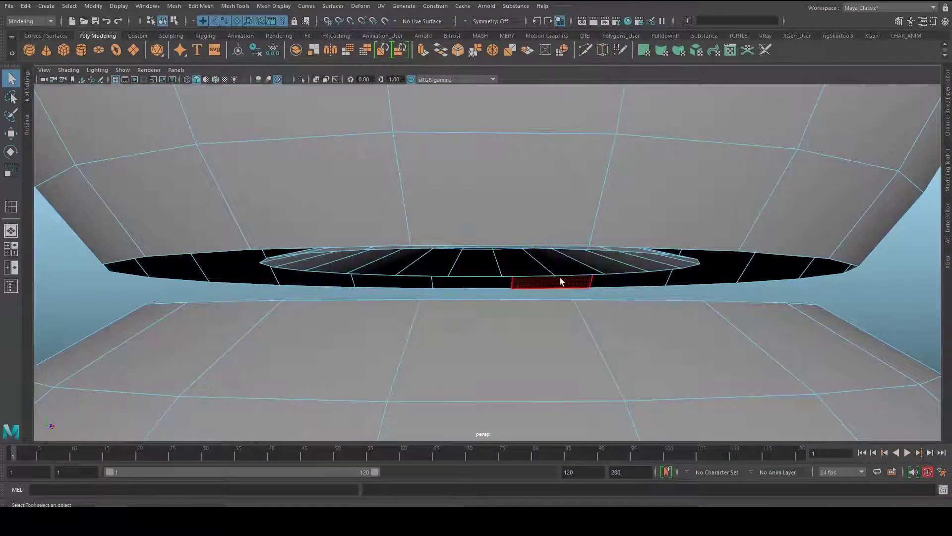
- Delete the isolated cap faces left inside the lower seam and return to object selection
{"action": "left_click_drag", "start_coordinate": [523, 272], "coordinate": [504, 344], "text": "alt"}
{"action": "double_click", "coordinate": [502, 357]}
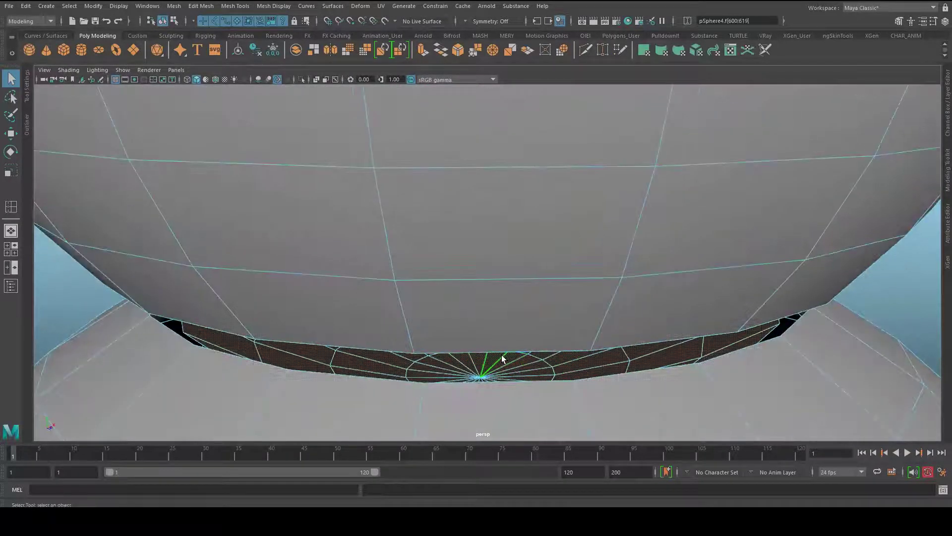
{"action": "key", "text": "Delete"}
{"action": "scroll", "coordinate": [502, 353], "scroll_direction": "down", "scroll_amount": 12}
{"action": "left_click_drag", "start_coordinate": [491, 313], "coordinate": [540, 286], "text": "alt"}
{"action": "right_click_drag", "start_coordinate": [539, 286], "coordinate": [603, 294], "text": "alt"}
{"action": "key", "text": "F8"}
{"action": "left_click_drag", "start_coordinate": [603, 293], "coordinate": [474, 309], "text": "alt"}
{"action": "middle_click_drag", "start_coordinate": [488, 278], "coordinate": [494, 291], "text": "alt"}
{"action": "right_click_drag", "start_coordinate": [503, 258], "coordinate": [572, 180]}
- Examine the open seams between the spheres in wireframe and shaded display, from above and below
{"action": "left_click_drag", "start_coordinate": [572, 181], "coordinate": [555, 173], "text": "alt"}
{"action": "key", "text": "4"}
{"action": "left_click_drag", "start_coordinate": [553, 213], "coordinate": [510, 256], "text": "alt"}
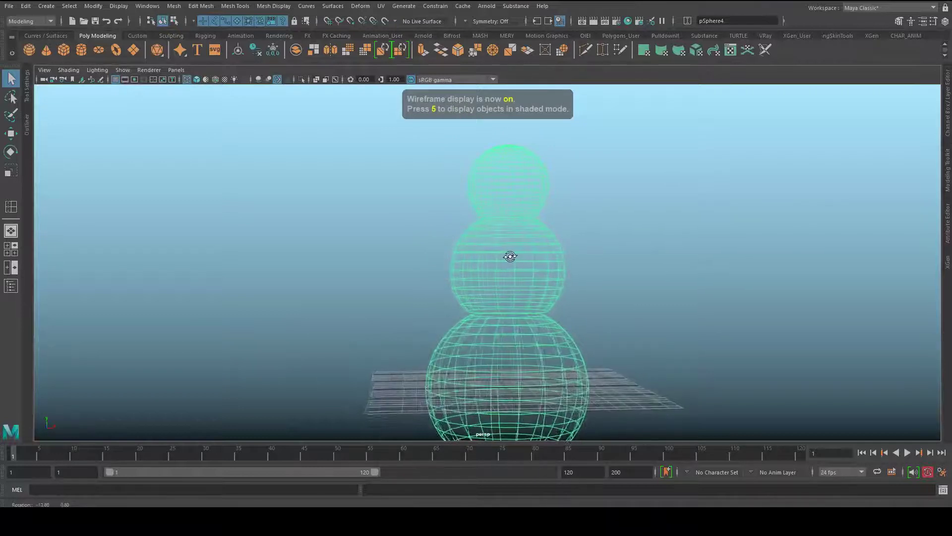
{"action": "key", "text": "5"}
{"action": "scroll", "coordinate": [519, 267], "scroll_direction": "up", "scroll_amount": 6}
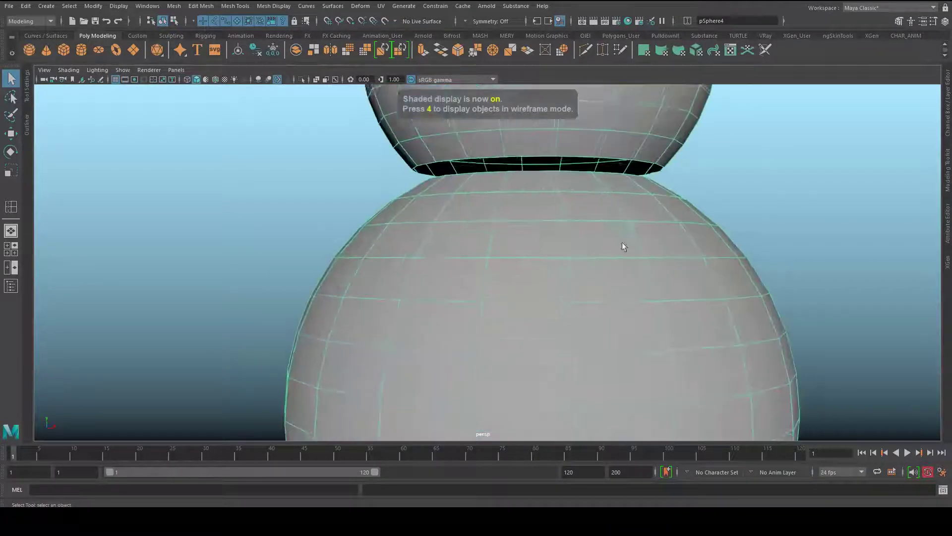
{"action": "left_click_drag", "start_coordinate": [623, 246], "coordinate": [469, 281], "text": "alt"}
{"action": "mouse_move", "coordinate": [615, 267]}
{"action": "left_mouse_down", "text": "alt"}
{"action": "mouse_move", "coordinate": [601, 277]}
{"action": "mouse_move", "coordinate": [535, 244]}
{"action": "left_mouse_up", "text": "alt"}
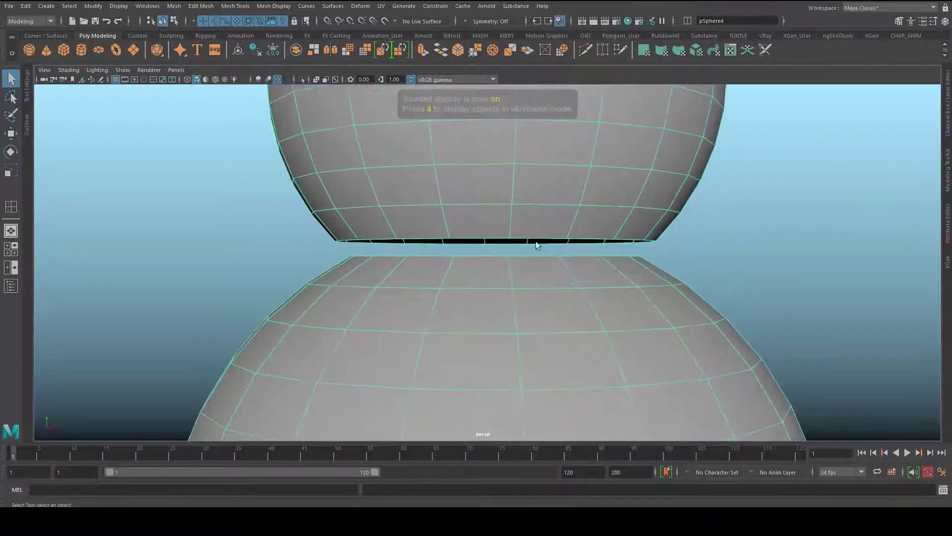
{"action": "right_click_drag", "start_coordinate": [498, 279], "coordinate": [590, 279], "text": "alt"}
{"action": "left_click_drag", "start_coordinate": [590, 278], "coordinate": [382, 272], "text": "alt"}
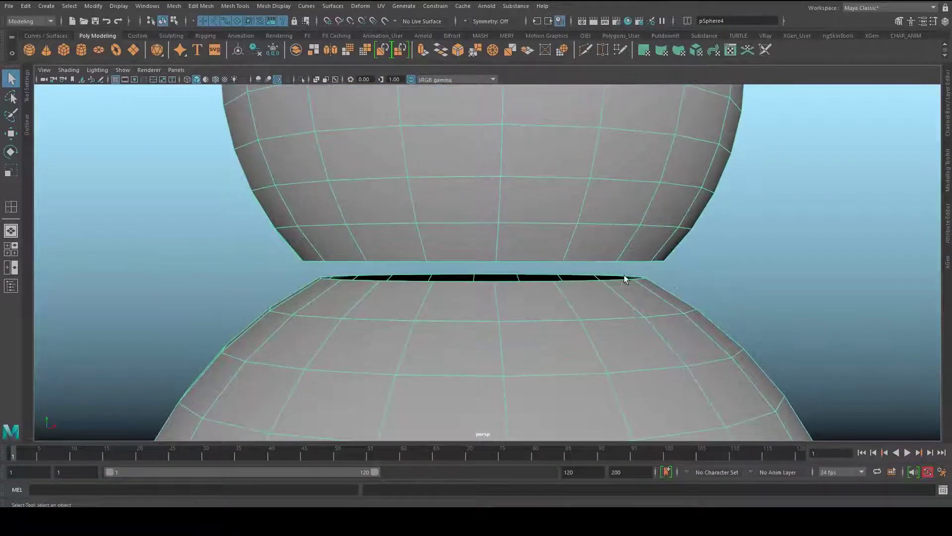
{"action": "left_click_drag", "start_coordinate": [475, 272], "coordinate": [525, 206], "text": "alt"}
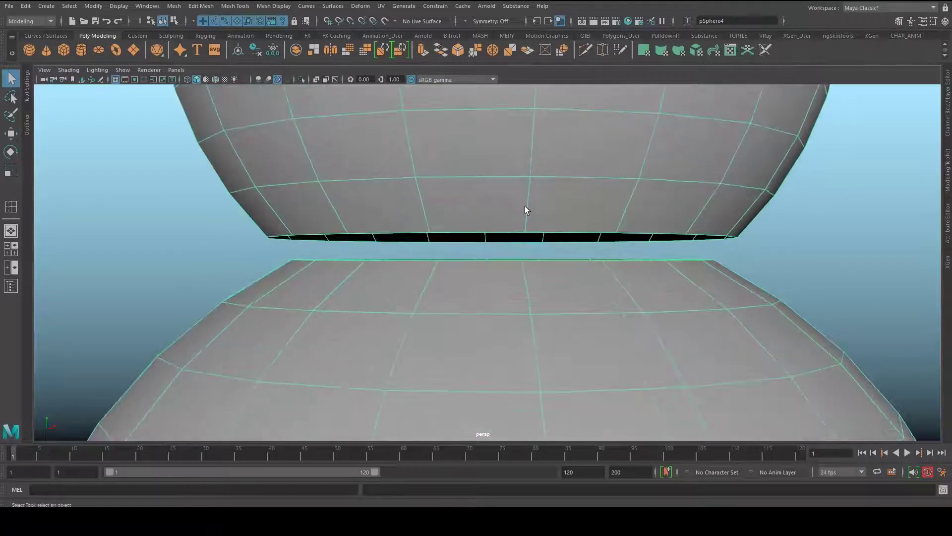
- Switch to edge selection and select the two border edge loops facing each other across the lower gap
{"action": "right_click_drag", "start_coordinate": [487, 197], "coordinate": [489, 171]}
{"action": "double_click", "coordinate": [476, 233]}
{"action": "left_click_drag", "start_coordinate": [477, 238], "coordinate": [465, 281], "text": "alt"}
{"action": "double_click", "coordinate": [474, 279], "text": "shift"}
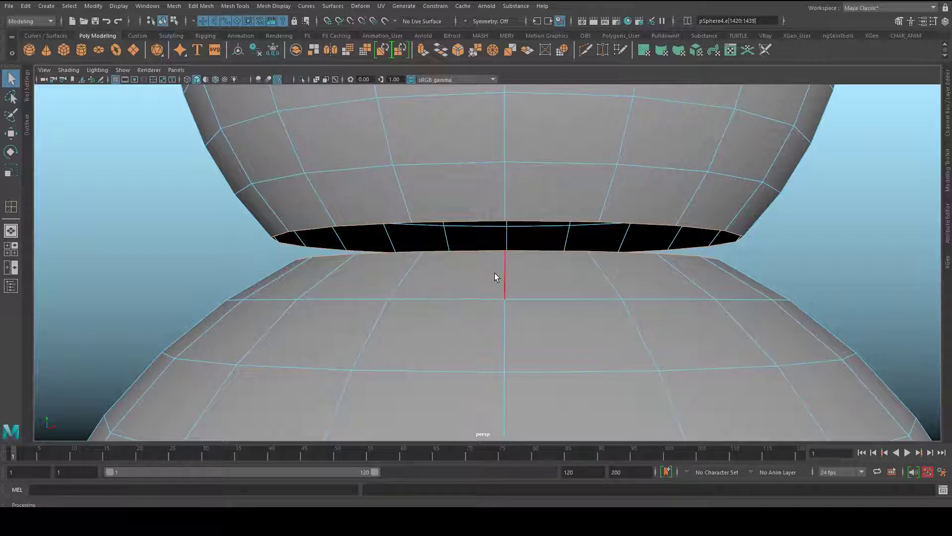
{"action": "left_click_drag", "start_coordinate": [447, 221], "coordinate": [458, 231], "text": "alt"}
{"action": "right_click_drag", "start_coordinate": [457, 231], "coordinate": [521, 246], "text": "alt"}
{"action": "left_click_drag", "start_coordinate": [466, 268], "coordinate": [463, 244], "text": "alt"}
{"action": "middle_click_drag", "start_coordinate": [463, 244], "coordinate": [464, 263], "text": "alt"}
- Bridge a single pair of facing border edges across the lower gap, and undo the bridge
{"action": "left_click", "coordinate": [462, 216]}
{"action": "left_click_drag", "start_coordinate": [470, 273], "coordinate": [597, 301], "text": "alt"}
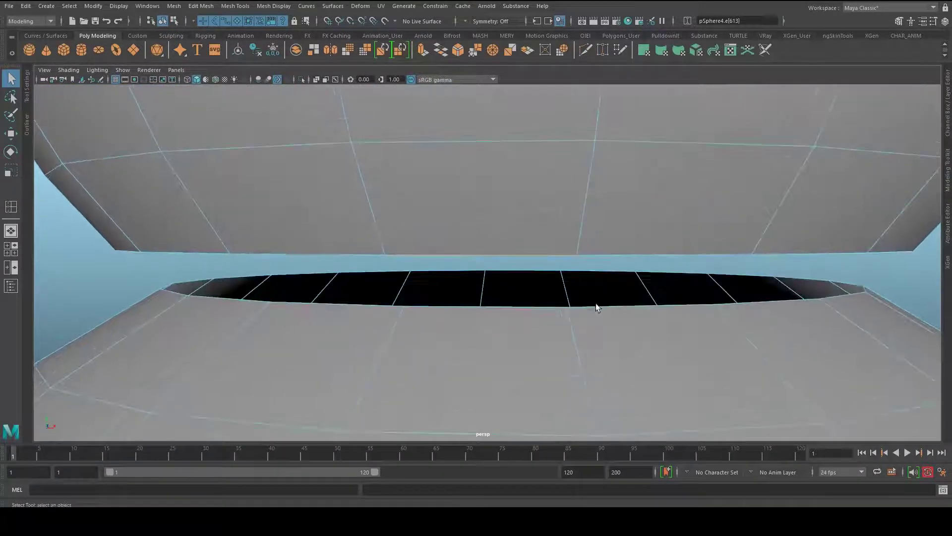
{"action": "left_click", "coordinate": [501, 307]}
{"action": "left_click", "coordinate": [201, 6]}
{"action": "left_click", "coordinate": [208, 56]}
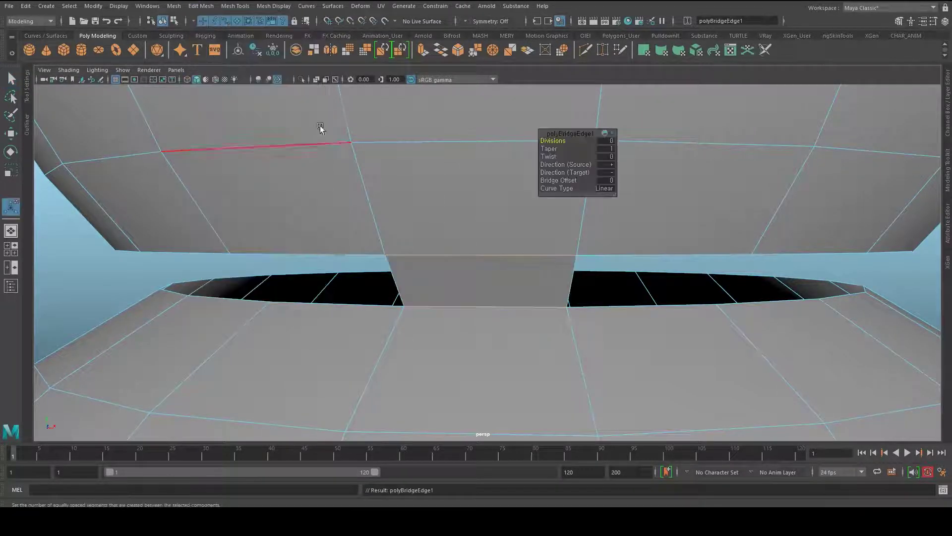
{"action": "key", "text": "ctrl+z"}
- Try to bridge the complete upper and lower border edge loops across the lower gap
{"action": "double_click", "coordinate": [453, 250], "text": "shift"}
{"action": "double_click", "coordinate": [453, 316], "text": "shift"}
{"action": "left_click", "coordinate": [201, 6]}
{"action": "left_click", "coordinate": [220, 52]}
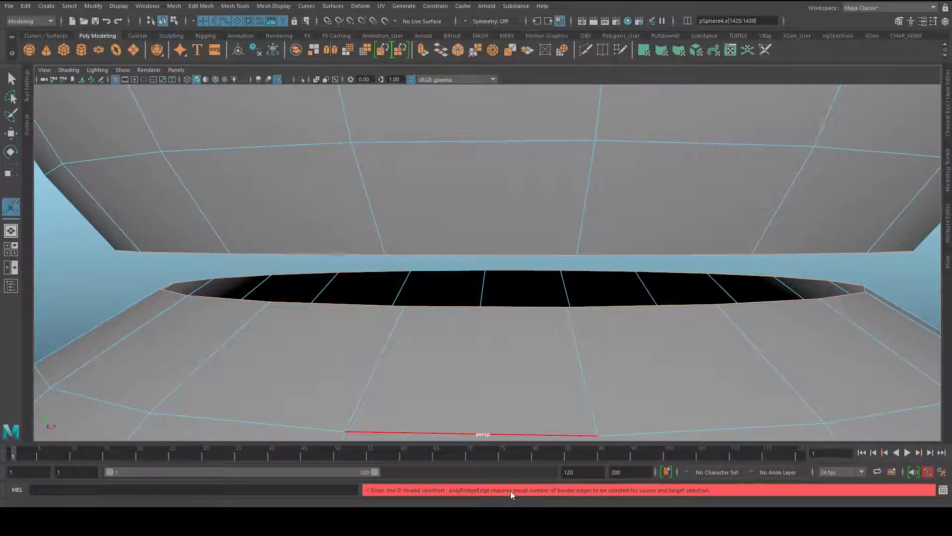
- Reselect the facing upper and lower border edge loops across the gap and bridge them
{"action": "left_click", "coordinate": [487, 316]}
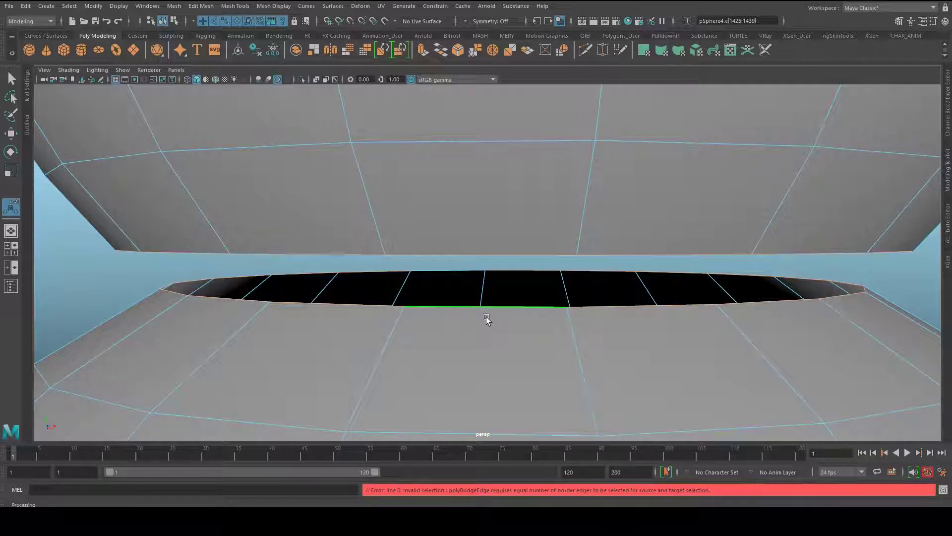
{"action": "double_click", "coordinate": [465, 248]}
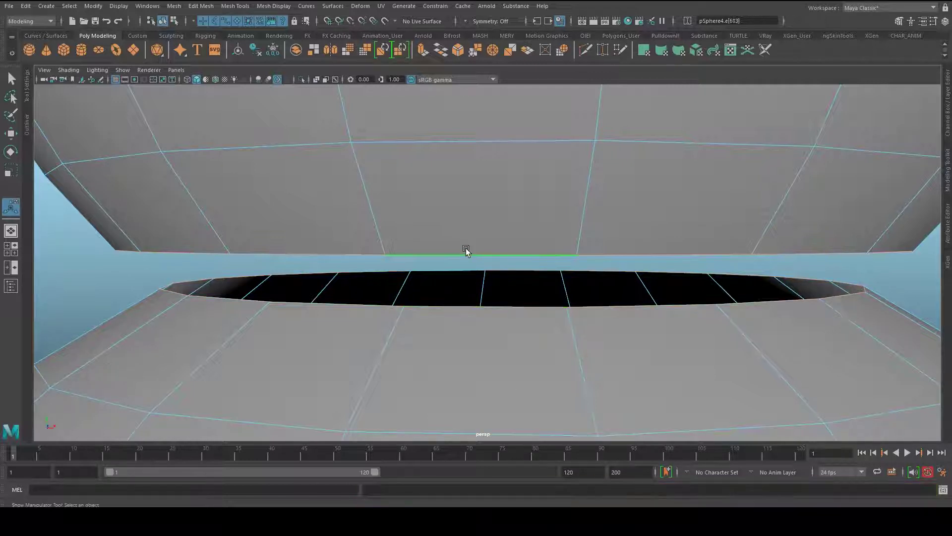
{"action": "scroll", "coordinate": [466, 248], "scroll_direction": "down", "scroll_amount": 4}
{"action": "left_click_drag", "start_coordinate": [466, 248], "coordinate": [516, 325], "text": "alt"}
{"action": "double_click", "coordinate": [478, 325], "text": "shift"}
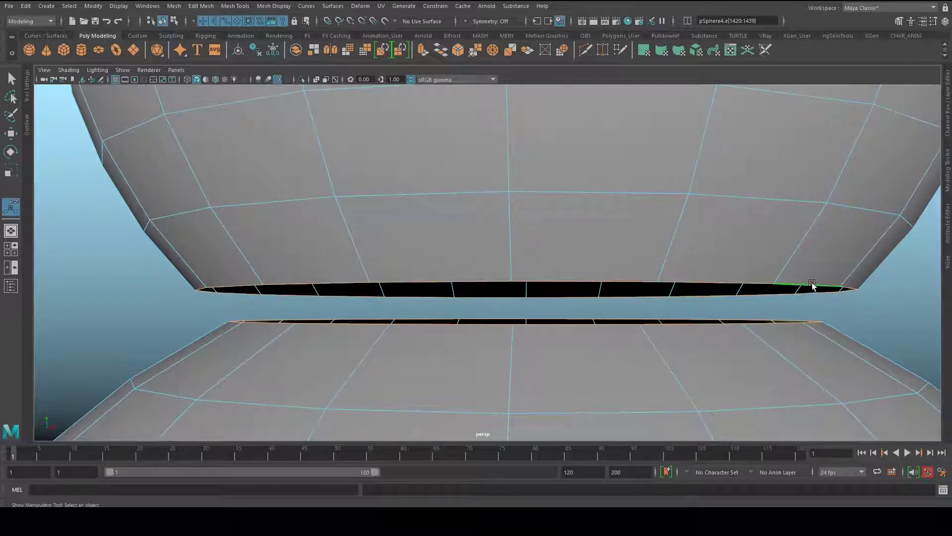
{"action": "left_click", "coordinate": [201, 6]}
{"action": "left_click", "coordinate": [224, 51]}
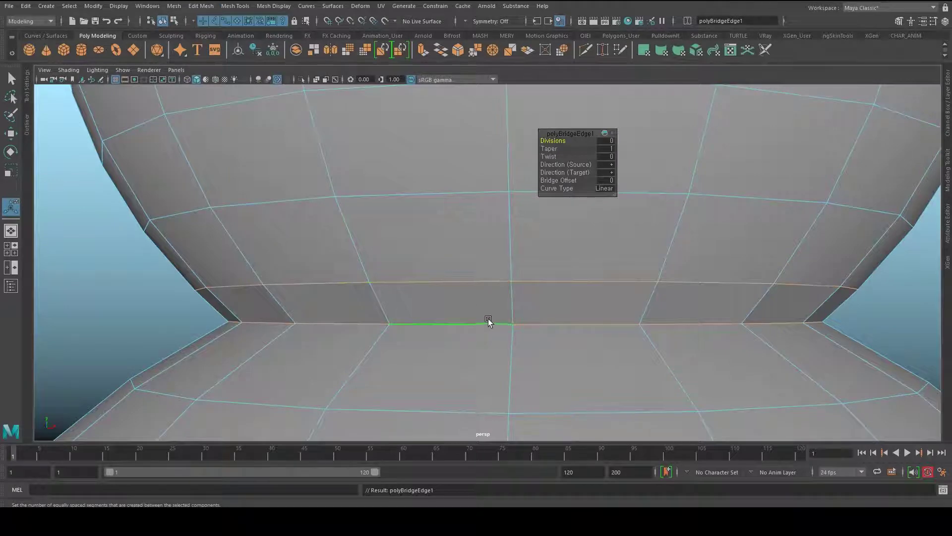
- Inspect the bridged faces along the seam up close and undo the bridge
{"action": "right_click_drag", "start_coordinate": [529, 304], "coordinate": [148, 296], "text": "alt"}
{"action": "middle_click_drag", "start_coordinate": [398, 251], "coordinate": [396, 377], "text": "alt"}
{"action": "middle_click_drag", "start_coordinate": [396, 266], "coordinate": [400, 405], "text": "alt"}
{"action": "right_click_drag", "start_coordinate": [446, 342], "coordinate": [576, 307], "text": "alt"}
{"action": "middle_click_drag", "start_coordinate": [507, 223], "coordinate": [488, 349], "text": "alt"}
{"action": "left_click_drag", "start_coordinate": [488, 350], "coordinate": [548, 301], "text": "alt"}
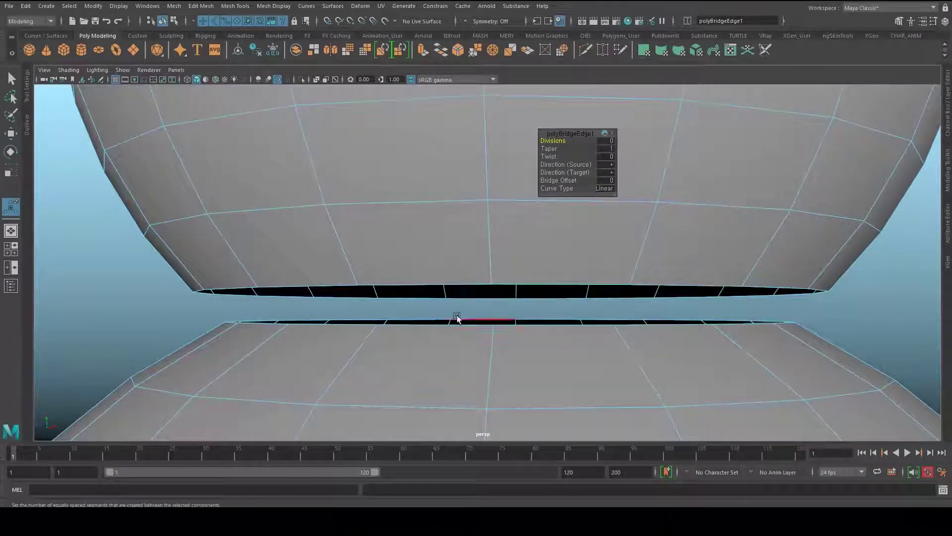
- Select the upper border's vertex loop, lower it to the border below, and scale it to match that border
{"action": "right_click_drag", "start_coordinate": [461, 243], "coordinate": [361, 242]}
{"action": "left_click", "coordinate": [489, 283]}
{"action": "double_click", "coordinate": [359, 279], "text": "shift"}
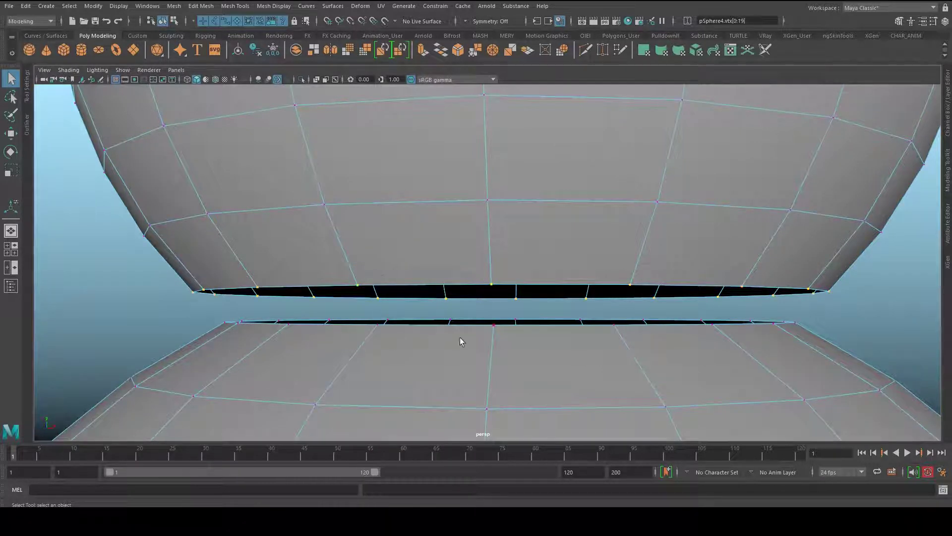
{"action": "key", "text": "w"}
{"action": "left_click_drag", "start_coordinate": [506, 249], "coordinate": [525, 279]}
{"action": "key", "text": "r"}
{"action": "middle_click_drag", "start_coordinate": [652, 401], "coordinate": [601, 394]}
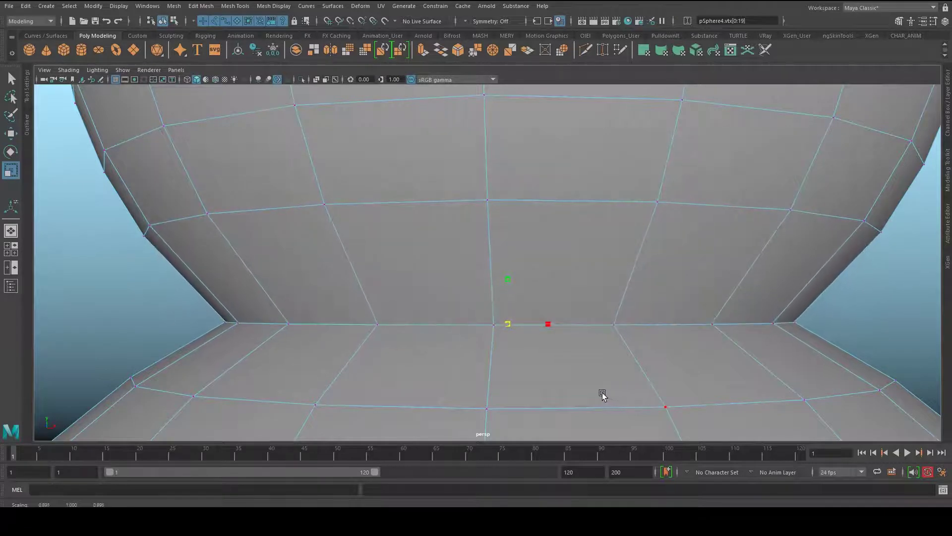
{"action": "key", "text": "w"}
{"action": "left_click_drag", "start_coordinate": [506, 274], "coordinate": [506, 278]}
{"action": "key", "text": "r"}
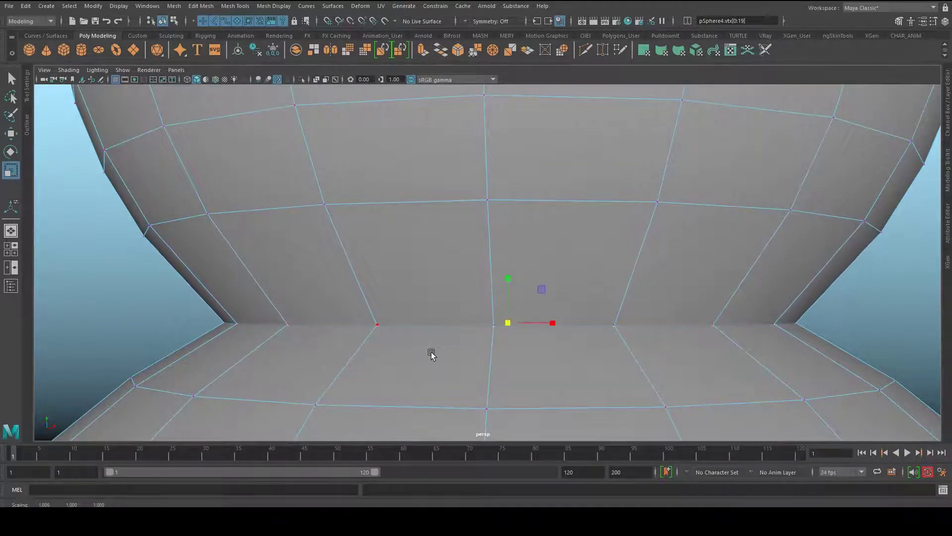
- Adjust the height of the selected vertex loop and snap it onto the matching vertices of the lower border
{"action": "middle_click_drag", "start_coordinate": [325, 252], "coordinate": [338, 228], "text": "alt"}
{"action": "key", "text": "q"}
{"action": "right_click", "coordinate": [338, 229]}
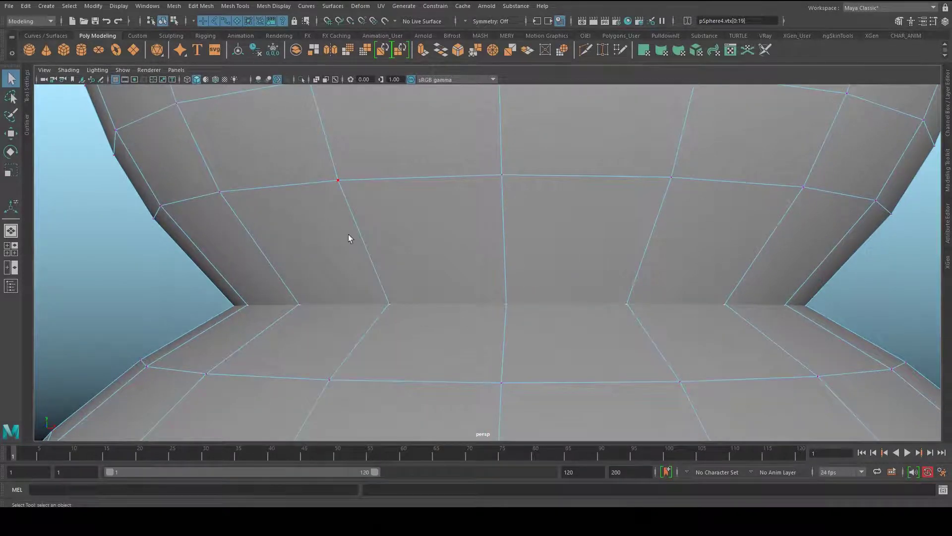
{"action": "key", "text": "w"}
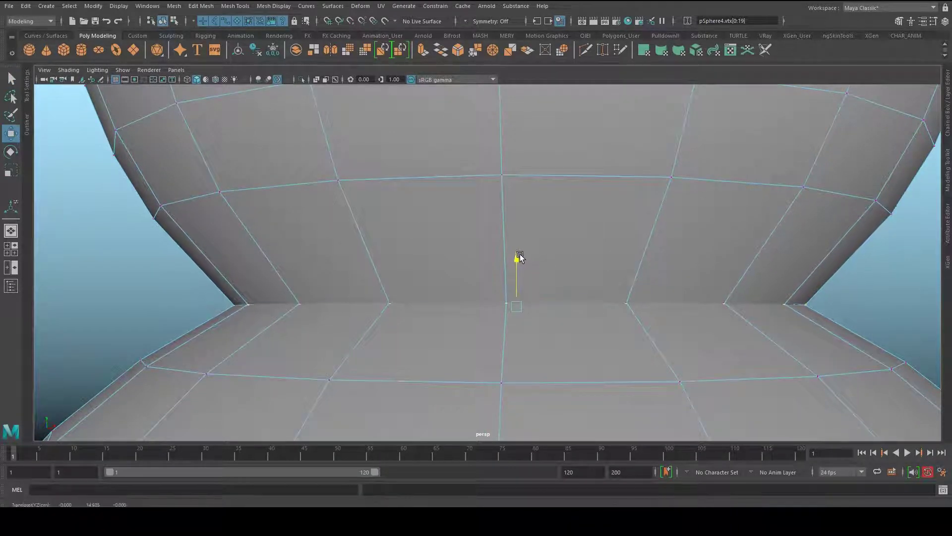
{"action": "left_click_drag", "start_coordinate": [520, 257], "coordinate": [520, 241]}
{"action": "left_click_drag", "start_coordinate": [386, 318], "coordinate": [374, 342], "text": "alt"}
{"action": "scroll", "coordinate": [381, 317], "scroll_direction": "up", "scroll_amount": 1}
{"action": "key", "text": "v"}
{"action": "middle_click", "coordinate": [363, 317]}
- Merge the combined mesh's overlapping vertices with a 0.01 distance threshold and return to object selection
{"action": "key", "text": "q"}
{"action": "right_click_drag", "start_coordinate": [311, 243], "coordinate": [341, 207]}
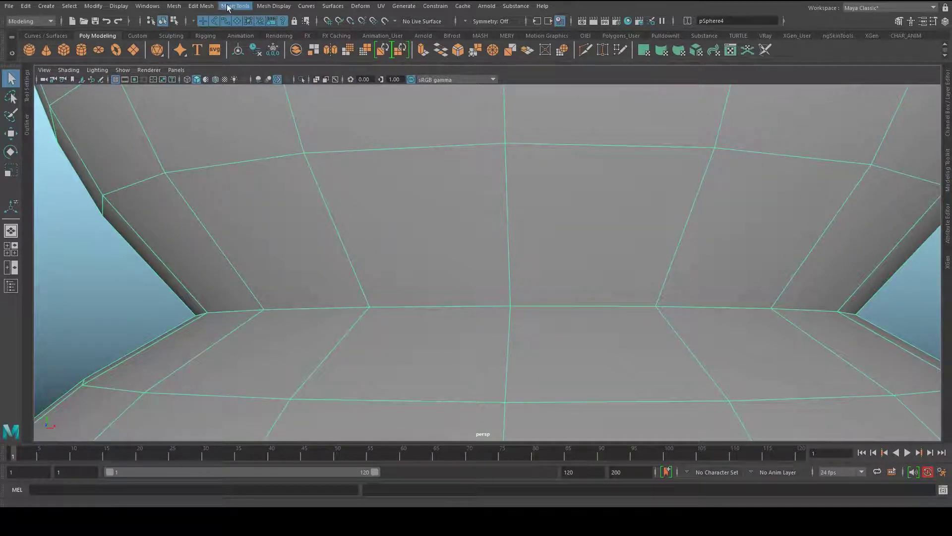
{"action": "left_click", "coordinate": [201, 6]}
{"action": "left_click", "coordinate": [237, 114]}
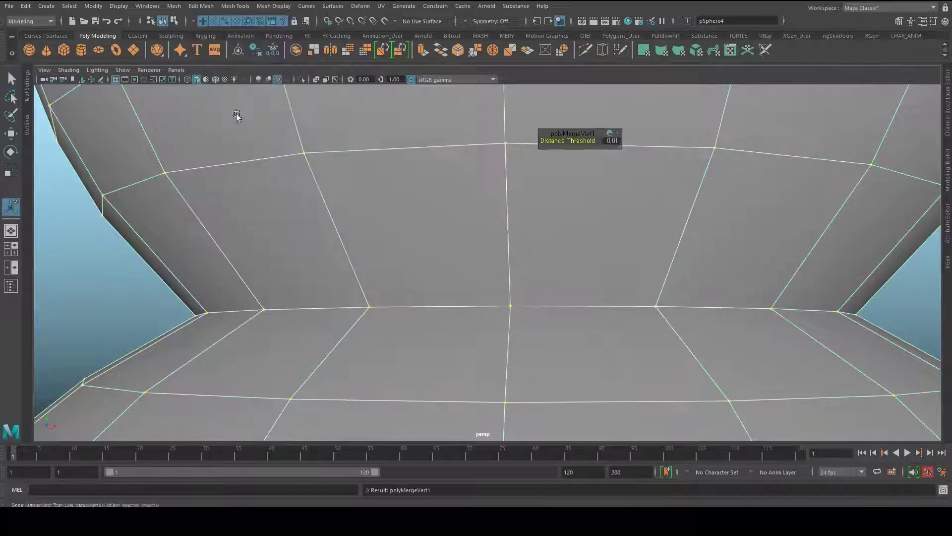
{"action": "right_click", "coordinate": [419, 213]}
{"action": "left_click", "coordinate": [442, 204]}
{"action": "scroll", "coordinate": [443, 204], "scroll_direction": "down", "scroll_amount": 3}
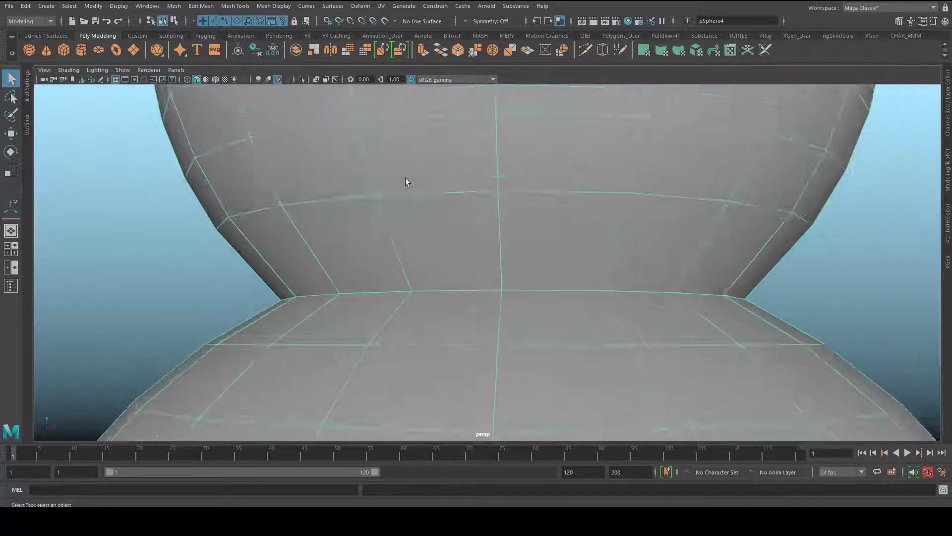
- Turn on border edge display for the combined mesh
{"action": "left_click", "coordinate": [119, 5]}
{"action": "mouse_move", "coordinate": [228, 132]}
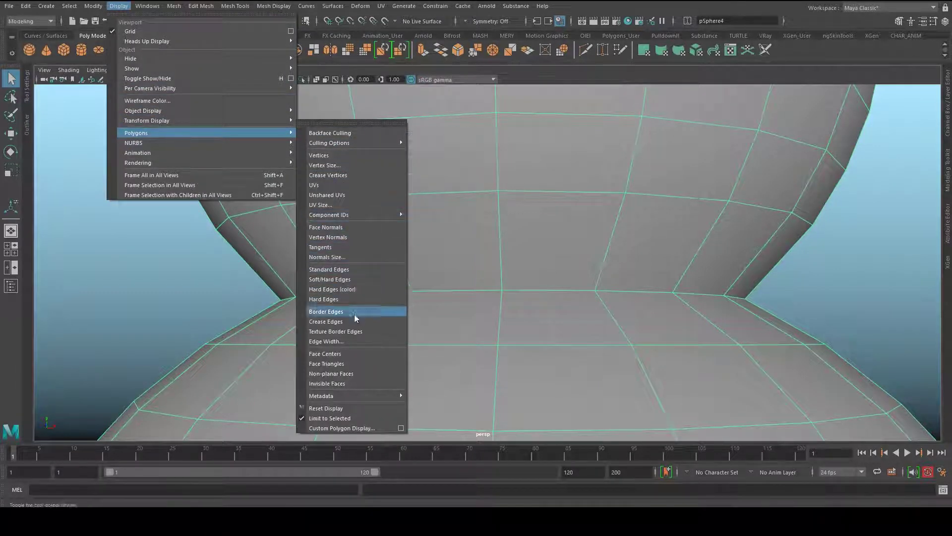
{"action": "left_click", "coordinate": [354, 314]}
- Check the whole stacked mesh for remaining open border edges
{"action": "scroll", "coordinate": [468, 311], "scroll_direction": "down", "scroll_amount": 5}
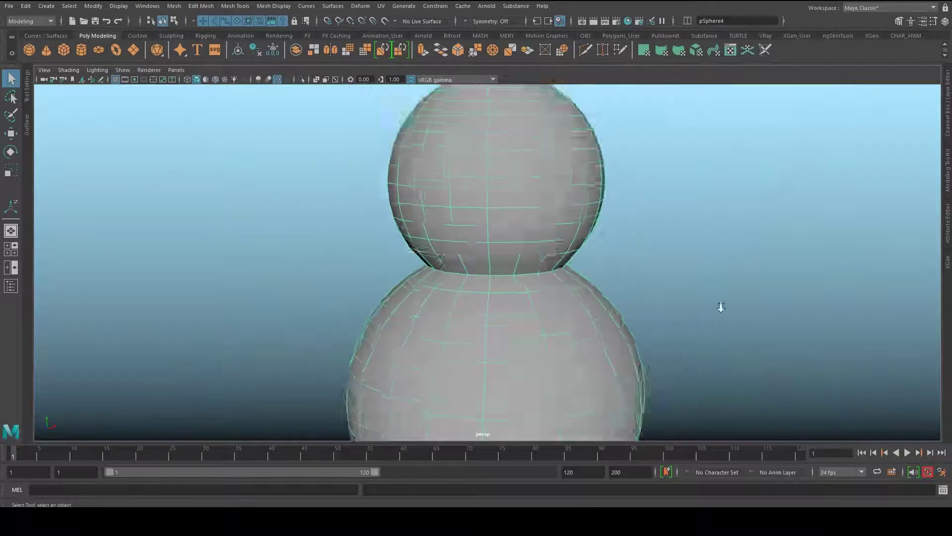
{"action": "scroll", "coordinate": [721, 307], "scroll_direction": "down", "scroll_amount": 5}
{"action": "left_click_drag", "start_coordinate": [502, 279], "coordinate": [588, 319], "text": "alt"}
{"action": "right_click_drag", "start_coordinate": [589, 319], "coordinate": [467, 308], "text": "alt"}
{"action": "left_click_drag", "start_coordinate": [467, 308], "coordinate": [457, 336], "text": "alt"}
{"action": "right_click_drag", "start_coordinate": [457, 336], "coordinate": [617, 339], "text": "alt"}
{"action": "left_click_drag", "start_coordinate": [617, 339], "coordinate": [585, 248], "text": "alt"}
{"action": "left_click", "coordinate": [617, 279]}
{"action": "middle_click_drag", "start_coordinate": [585, 249], "coordinate": [540, 317], "text": "alt"}
{"action": "scroll", "coordinate": [540, 317], "scroll_direction": "up", "scroll_amount": 2}
{"action": "right_click_drag", "start_coordinate": [540, 320], "coordinate": [514, 326], "text": "alt"}
{"action": "left_click", "coordinate": [514, 298]}
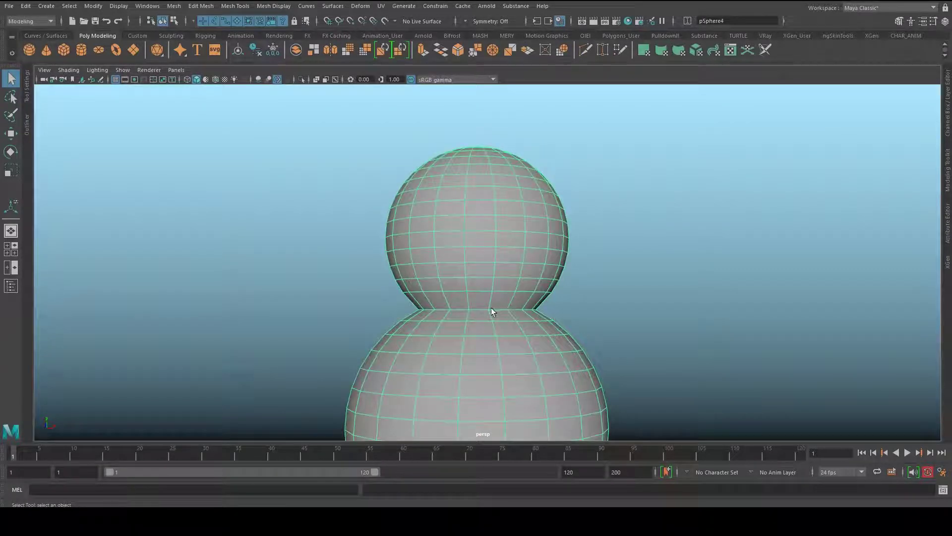
- Examine the seams between the top, middle and bottom spheres up close and from above
{"action": "middle_click_drag", "start_coordinate": [495, 224], "coordinate": [529, 222], "text": "alt"}
{"action": "right_click_drag", "start_coordinate": [528, 222], "coordinate": [610, 225], "text": "alt"}
{"action": "right_click_drag", "start_coordinate": [524, 185], "coordinate": [531, 315]}
{"action": "double_click", "coordinate": [523, 201]}
{"action": "middle_click_drag", "start_coordinate": [531, 315], "coordinate": [518, 228], "text": "alt"}
{"action": "left_click_drag", "start_coordinate": [409, 321], "coordinate": [416, 284], "text": "alt"}
{"action": "right_click_drag", "start_coordinate": [420, 280], "coordinate": [576, 235], "text": "alt"}
{"action": "mouse_move", "coordinate": [577, 235]}
{"action": "middle_mouse_down", "text": "alt"}
{"action": "mouse_move", "coordinate": [593, 284]}
{"action": "mouse_move", "coordinate": [581, 234]}
{"action": "middle_mouse_up", "text": "alt"}
{"action": "key", "text": "F8"}
{"action": "middle_click_drag", "start_coordinate": [513, 192], "coordinate": [506, 282], "text": "alt"}
{"action": "right_click_drag", "start_coordinate": [387, 253], "coordinate": [648, 255], "text": "alt"}
{"action": "left_click_drag", "start_coordinate": [501, 236], "coordinate": [504, 274], "text": "alt"}
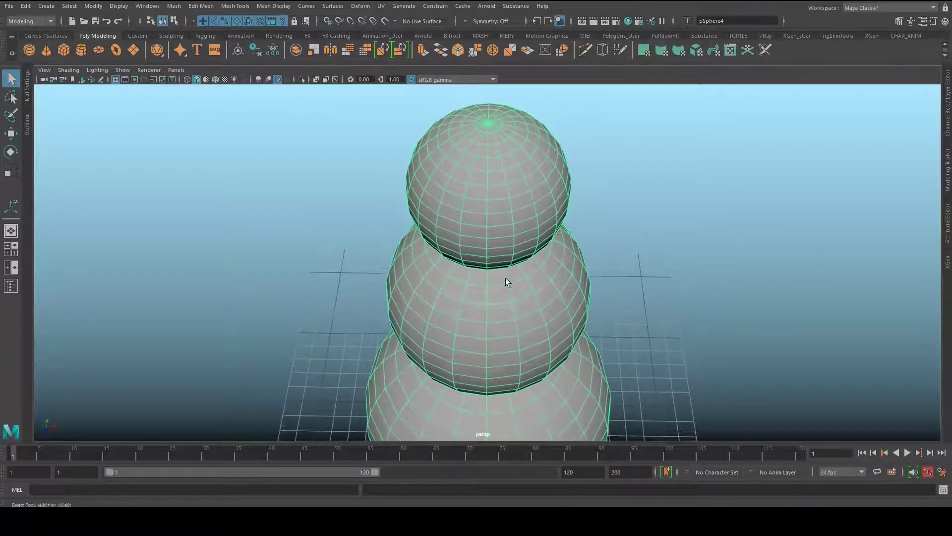
{"action": "middle_click_drag", "start_coordinate": [504, 277], "coordinate": [507, 330], "text": "alt"}
{"action": "right_click_drag", "start_coordinate": [507, 329], "coordinate": [625, 321], "text": "alt"}
{"action": "left_click_drag", "start_coordinate": [625, 321], "coordinate": [624, 282], "text": "alt"}
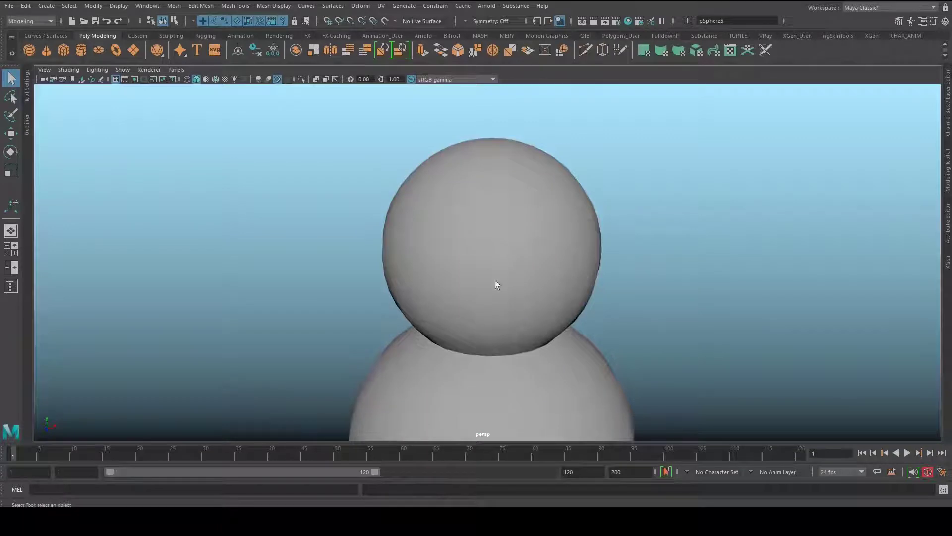
- Move the newly created small sphere out of the bottom sphere to the empty space beside the head
{"action": "scroll", "coordinate": [501, 290], "scroll_direction": "down", "scroll_amount": 5}
{"action": "key", "text": "w"}
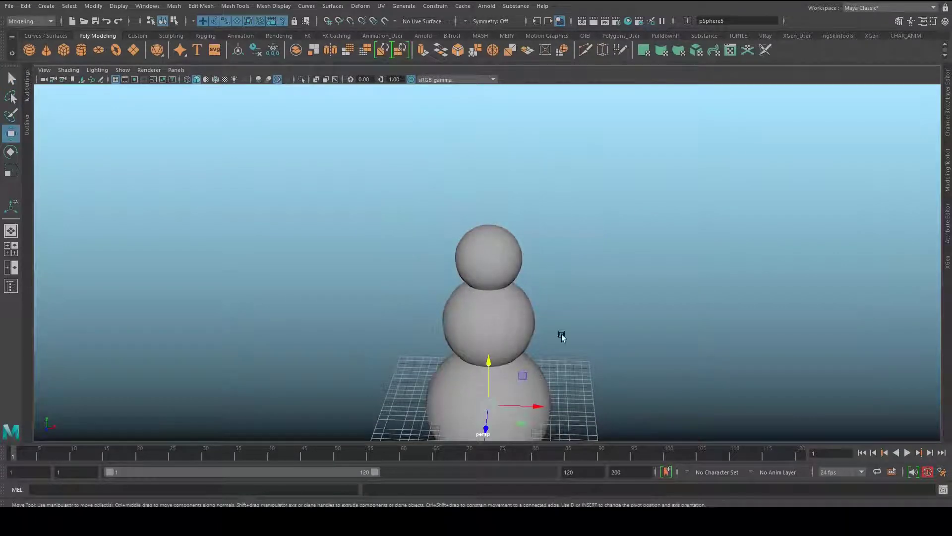
{"action": "left_click_drag", "start_coordinate": [489, 408], "coordinate": [378, 291]}
- Turn on the wireframe overlay for the shaded models
{"action": "scroll", "coordinate": [496, 293], "scroll_direction": "up", "scroll_amount": 6}
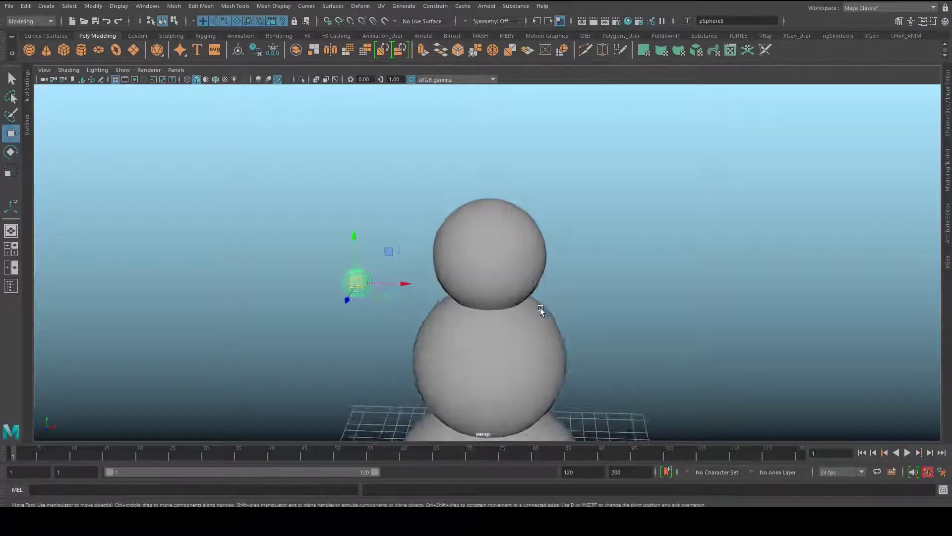
{"action": "left_click_drag", "start_coordinate": [492, 261], "coordinate": [489, 248], "text": "alt"}
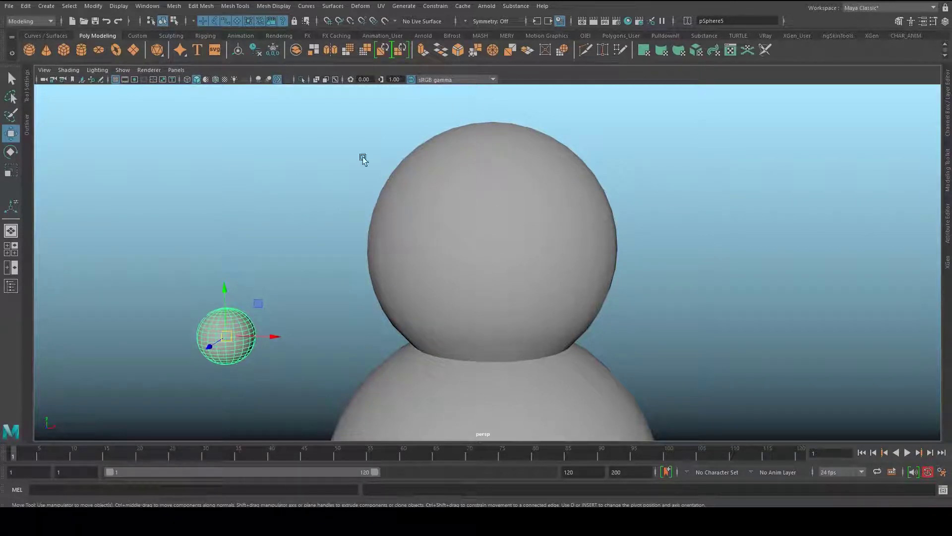
{"action": "left_click", "coordinate": [217, 79]}
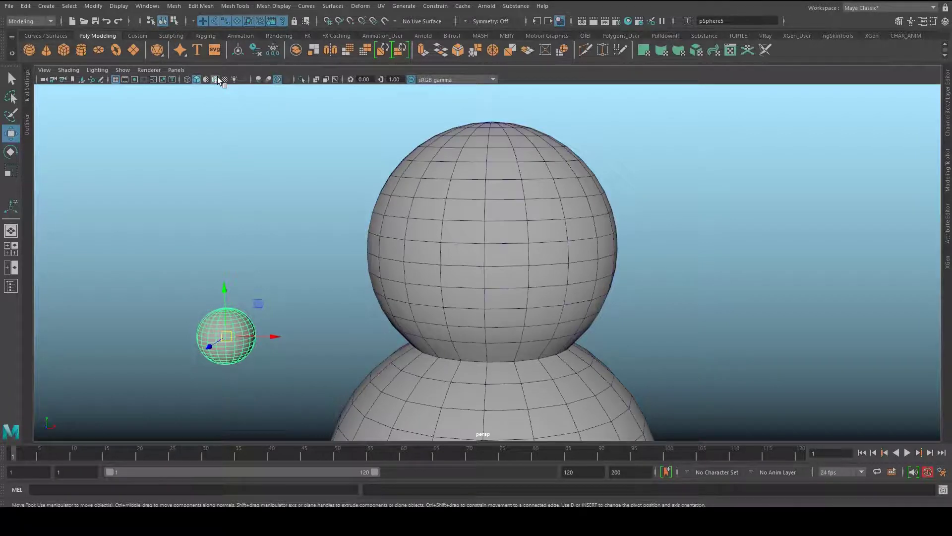
{"action": "scroll", "coordinate": [502, 263], "scroll_direction": "down", "scroll_amount": 1}
{"action": "left_click_drag", "start_coordinate": [502, 263], "coordinate": [508, 269], "text": "alt"}
{"action": "scroll", "coordinate": [509, 266], "scroll_direction": "up", "scroll_amount": 4}
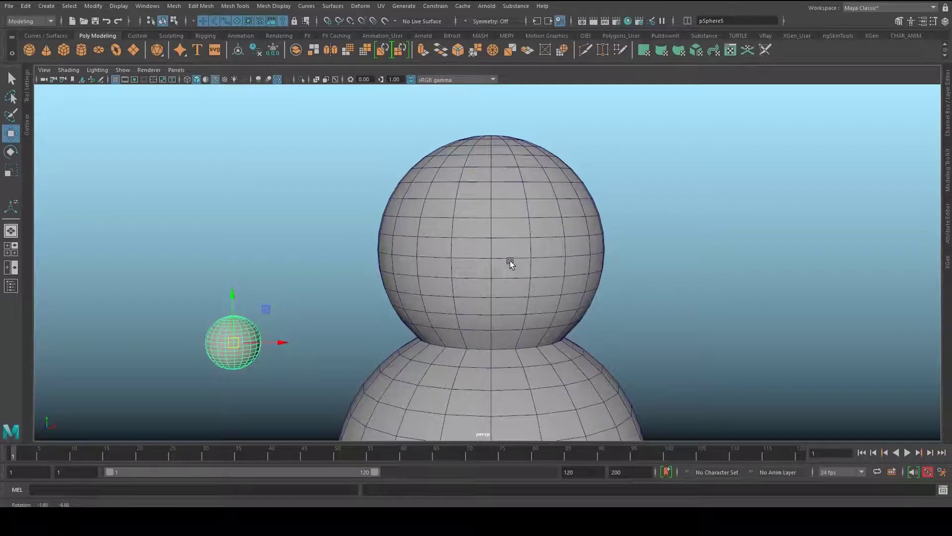
{"action": "scroll", "coordinate": [530, 255], "scroll_direction": "up", "scroll_amount": 1}
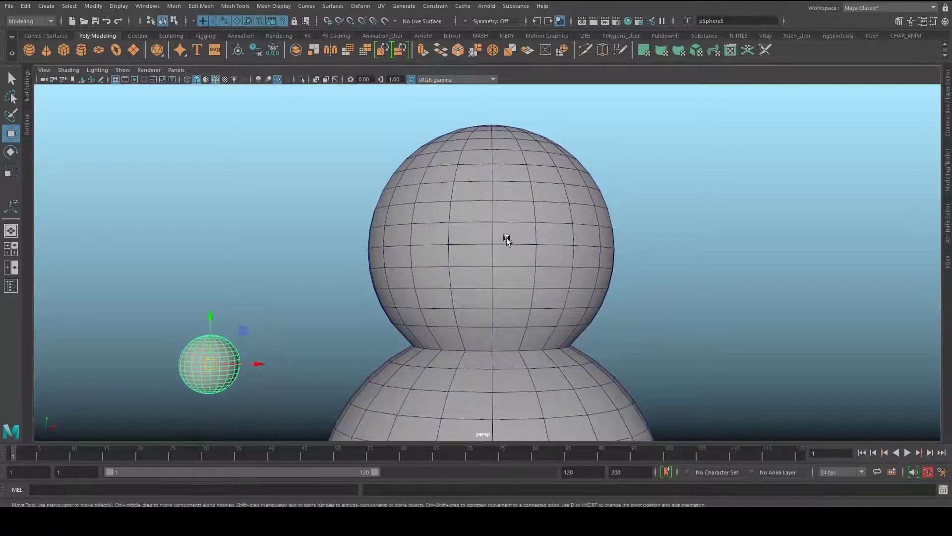
- Try snapping the small sphere to a vertex on the head's front, and move it back beside the head
{"action": "middle_click", "coordinate": [445, 219]}
{"action": "key", "text": "r"}
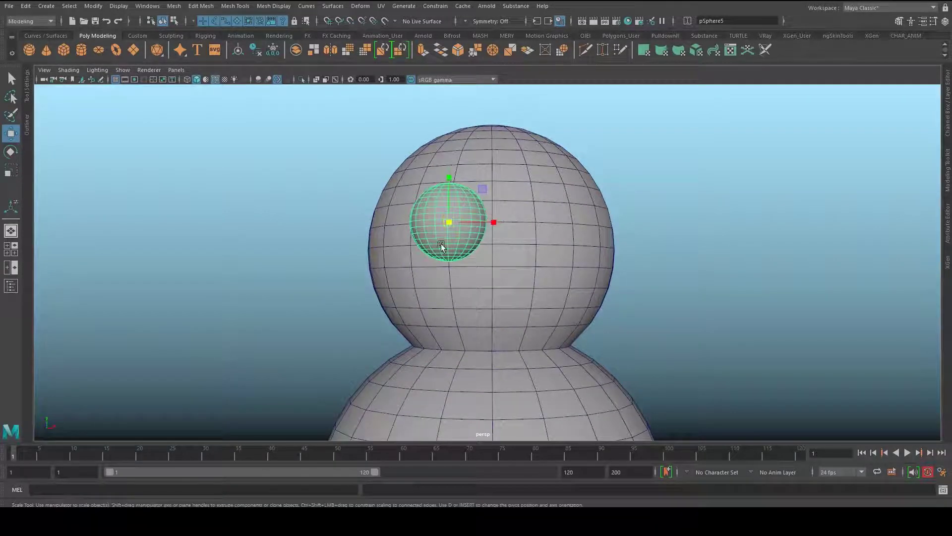
{"action": "key", "text": "w"}
{"action": "left_click_drag", "start_coordinate": [445, 221], "coordinate": [228, 301]}
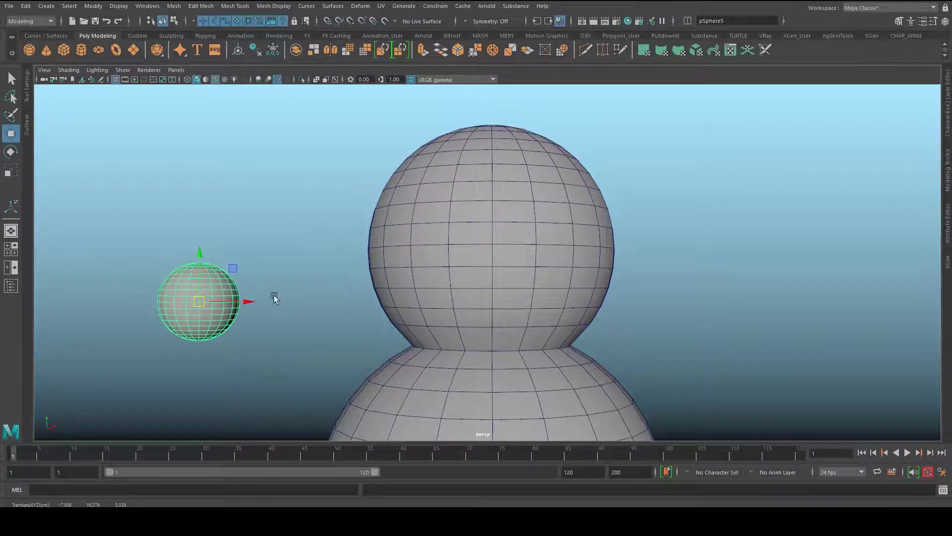
- Snap the small sphere to a vertex left of the head's front centre line and scale it to about 0.5
{"action": "left_click_drag", "start_coordinate": [239, 304], "coordinate": [444, 279], "text": "alt"}
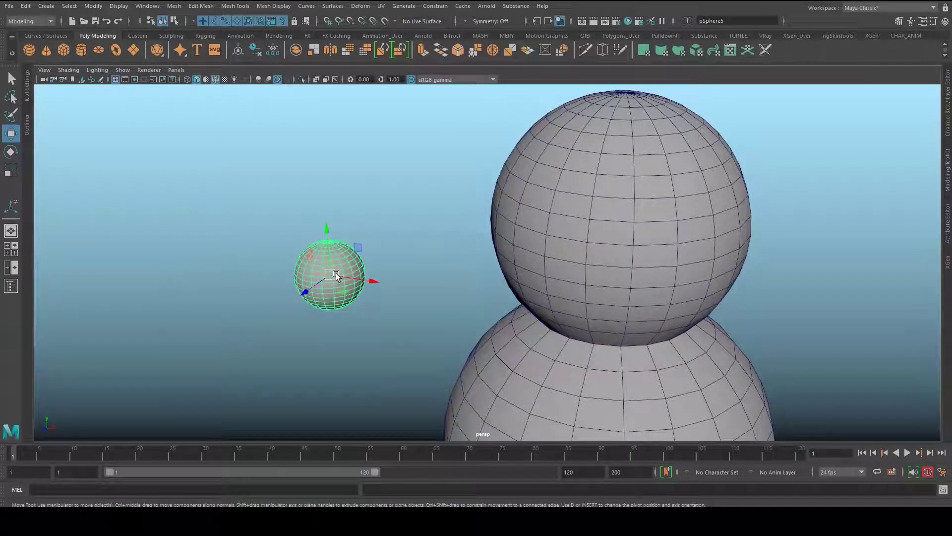
{"action": "mouse_move", "coordinate": [501, 270]}
{"action": "left_mouse_down", "text": "alt"}
{"action": "mouse_move", "coordinate": [537, 260]}
{"action": "mouse_move", "coordinate": [510, 257]}
{"action": "left_mouse_up", "text": "alt"}
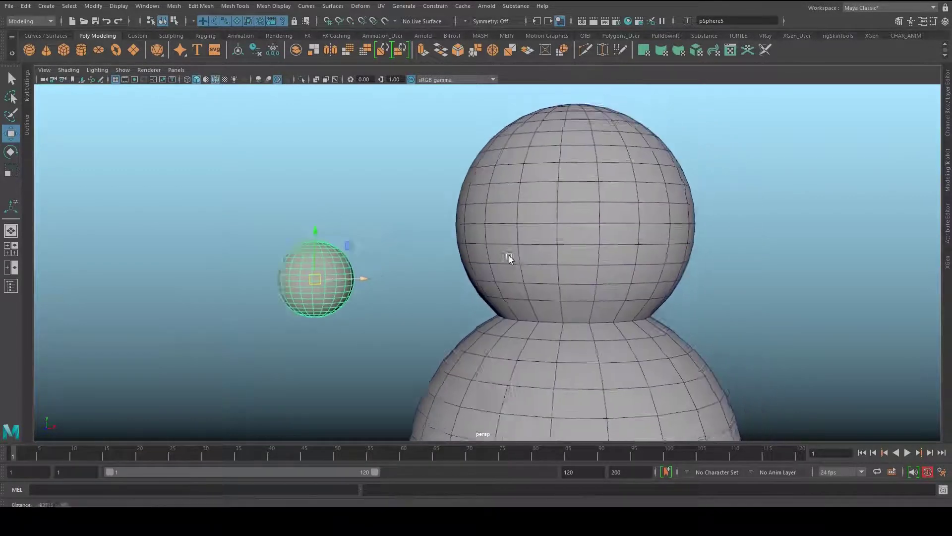
{"action": "right_click_drag", "start_coordinate": [511, 258], "coordinate": [583, 247], "text": "alt"}
{"action": "middle_click_drag", "start_coordinate": [584, 247], "coordinate": [550, 256], "text": "alt"}
{"action": "left_click_drag", "start_coordinate": [550, 256], "coordinate": [451, 293], "text": "alt"}
{"action": "right_click_drag", "start_coordinate": [453, 293], "coordinate": [611, 278], "text": "alt"}
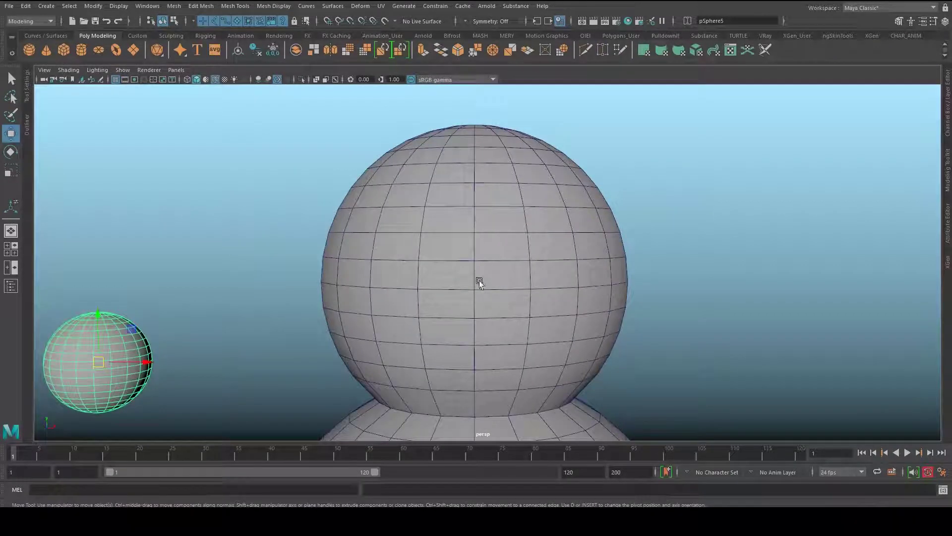
{"action": "key", "text": "v"}
{"action": "middle_click_drag", "start_coordinate": [415, 260], "coordinate": [409, 260]}
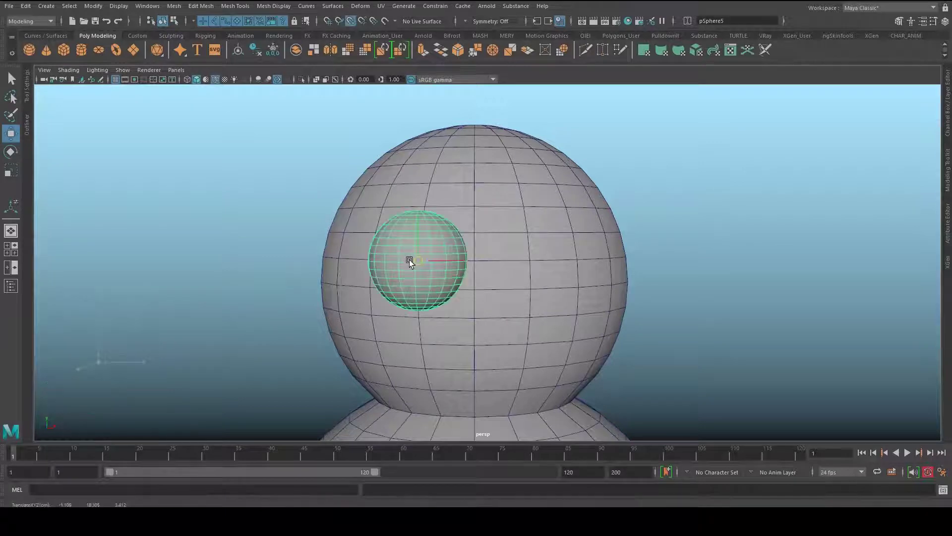
{"action": "key", "text": "r"}
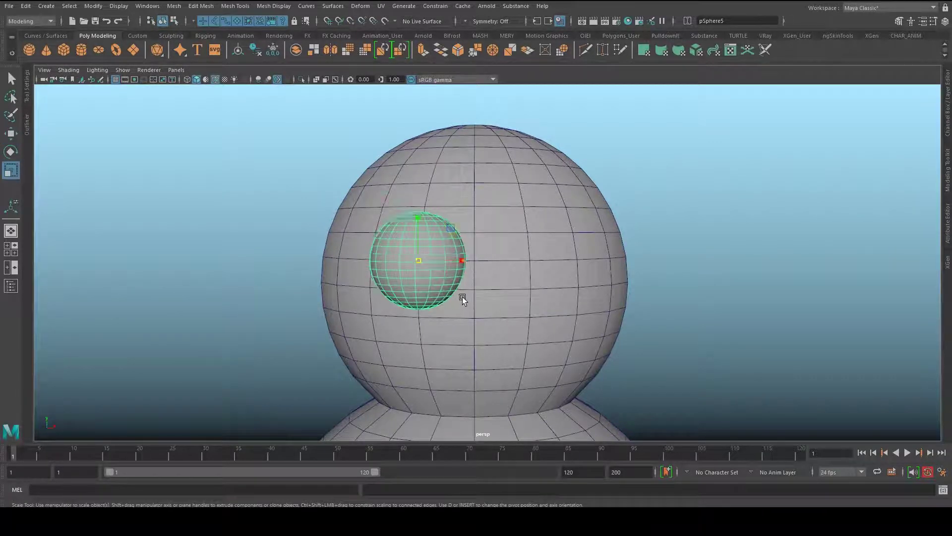
{"action": "middle_click_drag", "start_coordinate": [462, 296], "coordinate": [418, 290]}
- Flatten the eye sphere to about 0.1 in Z and rotate it about -6 in X and -19 in Y to follow the head
{"action": "key", "text": "f"}
{"action": "right_click_drag", "start_coordinate": [425, 293], "coordinate": [179, 264], "text": "alt"}
{"action": "left_click_drag", "start_coordinate": [496, 262], "coordinate": [548, 283], "text": "alt"}
{"action": "key", "text": "e"}
{"action": "key", "text": "r"}
{"action": "key", "text": "e"}
{"action": "left_click", "coordinate": [454, 234]}
{"action": "key", "text": "w"}
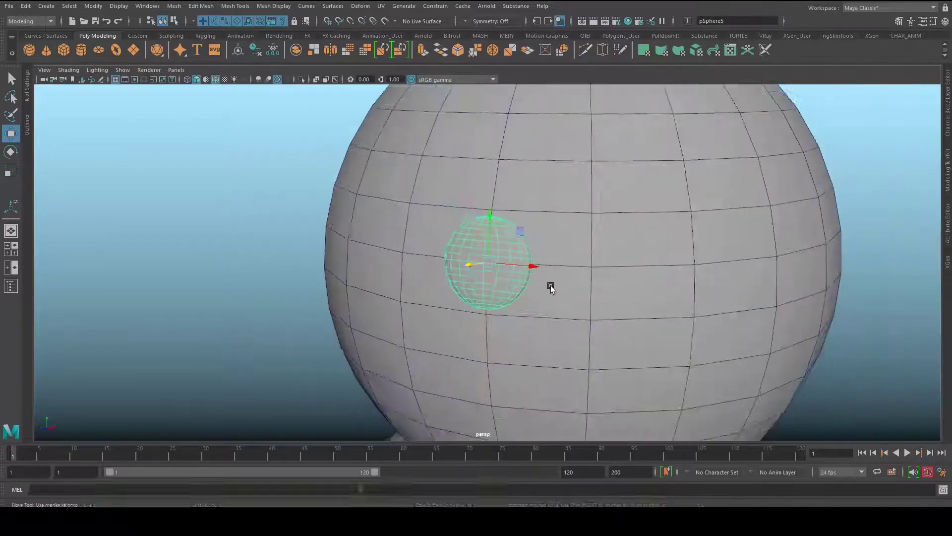
- Duplicate the flattened eye sphere and snap the copy to the matching vertex across the head's centre line
{"action": "scroll", "coordinate": [549, 283], "scroll_direction": "down", "scroll_amount": 5}
{"action": "middle_click_drag", "start_coordinate": [550, 283], "coordinate": [531, 271], "text": "alt"}
{"action": "left_click_drag", "start_coordinate": [532, 270], "coordinate": [537, 257], "text": "alt"}
{"action": "right_click_drag", "start_coordinate": [537, 258], "coordinate": [629, 255], "text": "alt"}
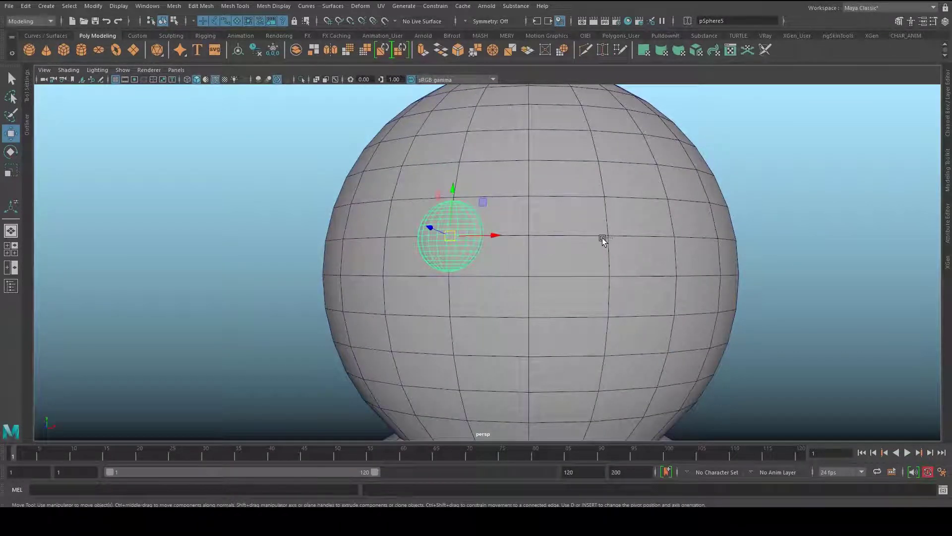
{"action": "left_click_drag", "start_coordinate": [568, 237], "coordinate": [591, 240], "text": "alt"}
{"action": "middle_click_drag", "start_coordinate": [605, 236], "coordinate": [576, 250]}
- Set the duplicated eye's Y rotation to 19.405 so it mirrors the tilt of the first eye
{"action": "right_click_drag", "start_coordinate": [576, 250], "coordinate": [691, 248], "text": "alt"}
{"action": "key", "text": "ctrl+a"}
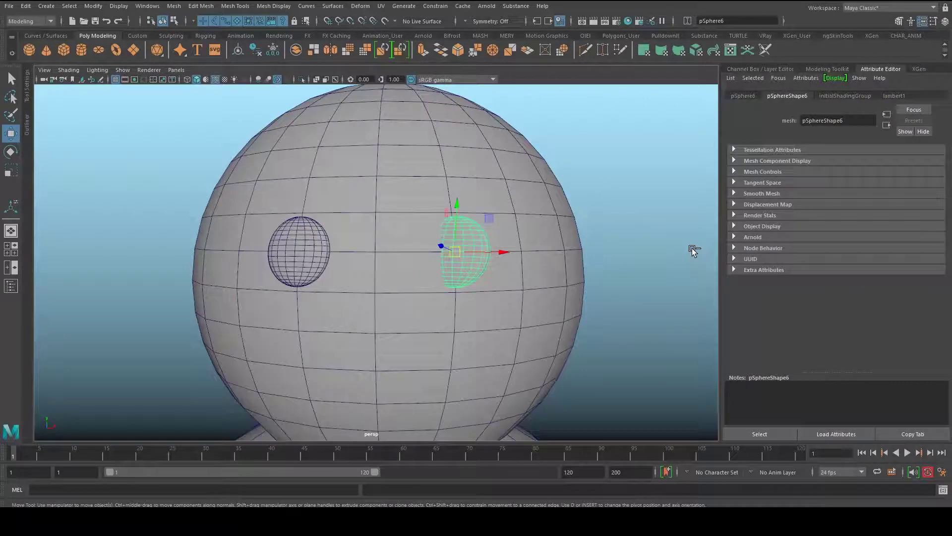
{"action": "middle_click_drag", "start_coordinate": [563, 209], "coordinate": [582, 206], "text": "alt"}
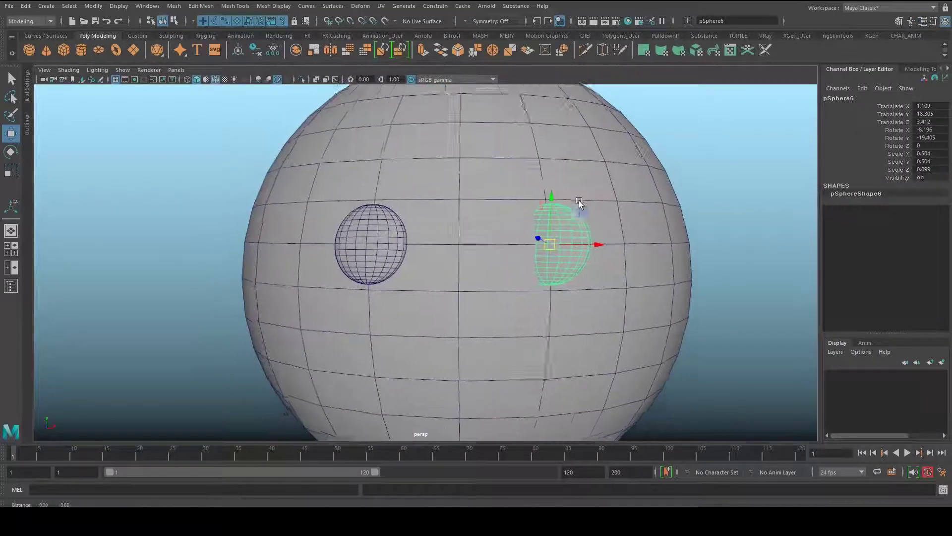
{"action": "right_click_drag", "start_coordinate": [583, 206], "coordinate": [795, 171], "text": "alt"}
{"action": "left_click", "coordinate": [927, 139]}
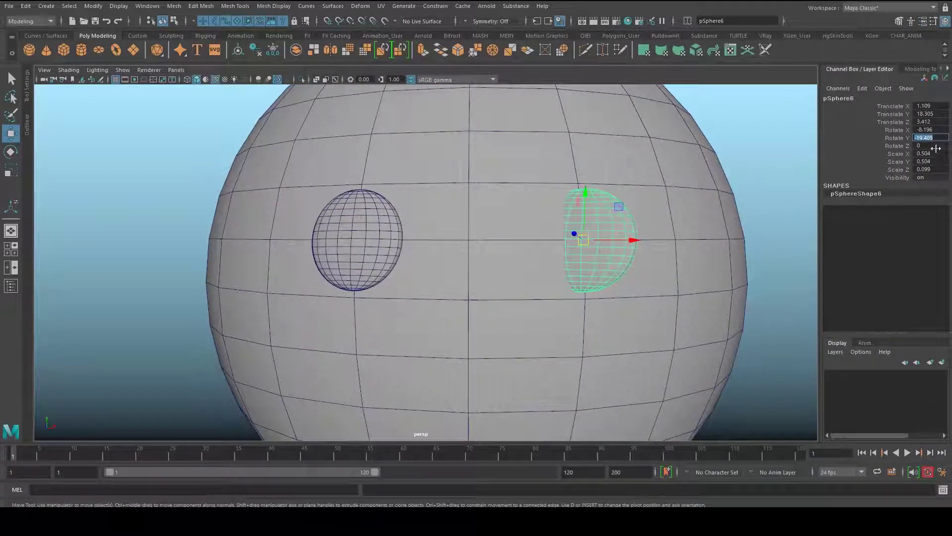
{"action": "left_click", "coordinate": [935, 144]}
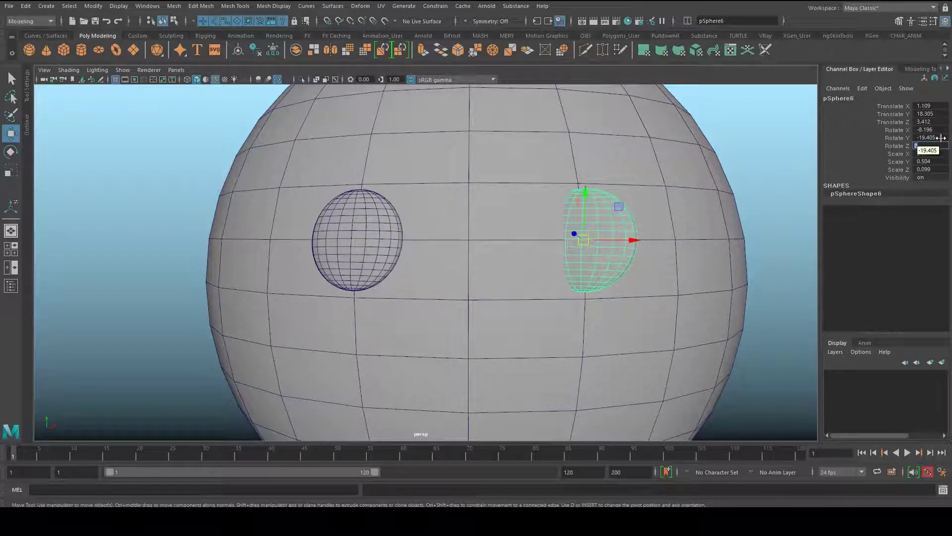
{"action": "left_click", "coordinate": [937, 139]}
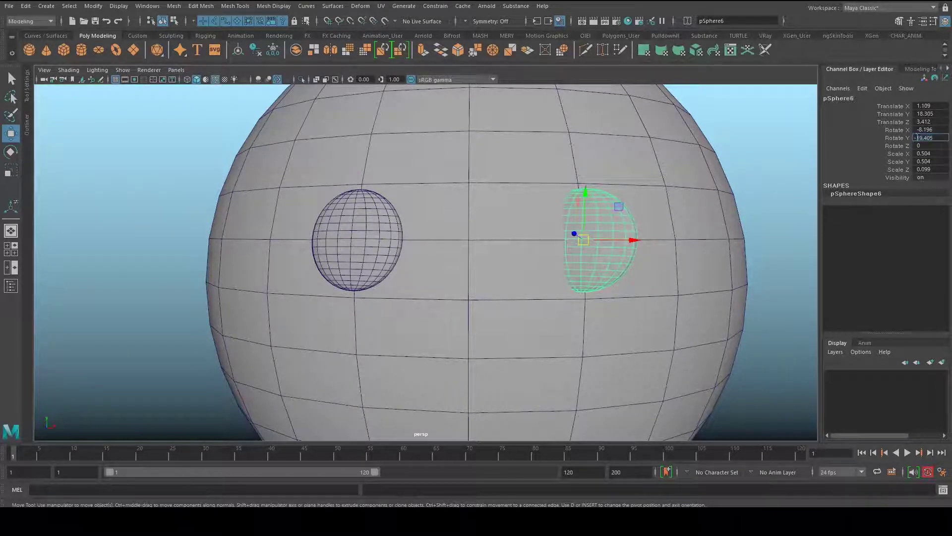
{"action": "key", "text": "Return"}
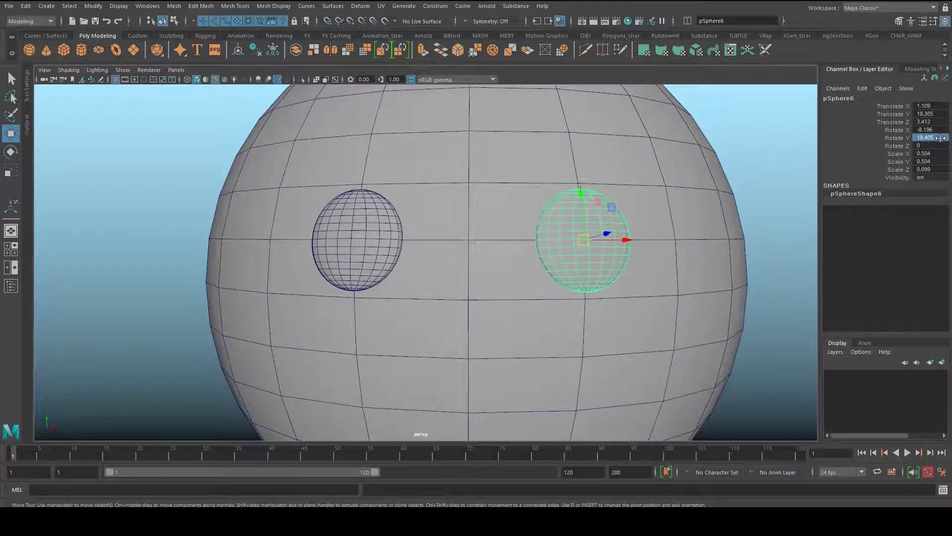
{"action": "scroll", "coordinate": [714, 197], "scroll_direction": "down", "scroll_amount": 3}
{"action": "left_click", "coordinate": [729, 195]}
{"action": "left_click_drag", "start_coordinate": [729, 195], "coordinate": [590, 207], "text": "alt"}
{"action": "left_click", "coordinate": [534, 232]}
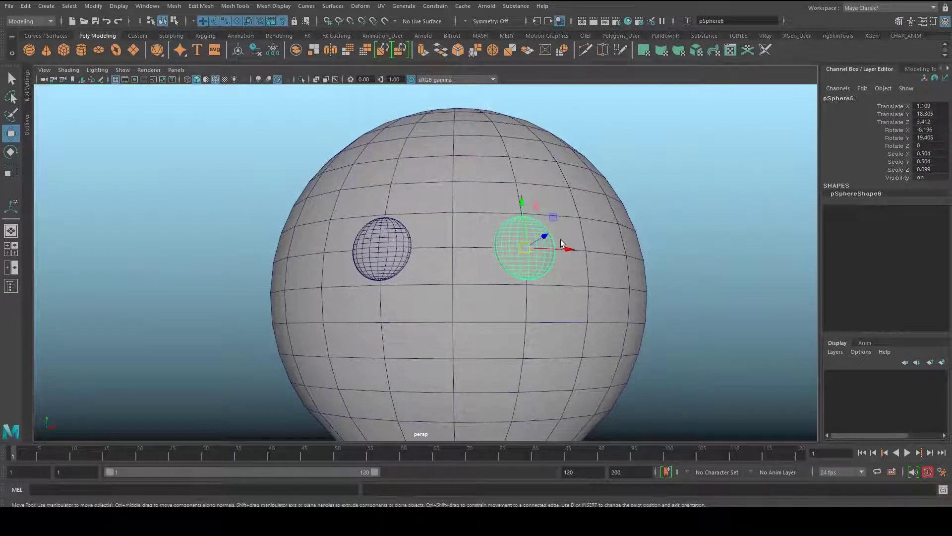
- Hide the wireframe on shaded surfaces and inspect both eyes and the snowman's silhouette from several angles
{"action": "key", "text": "q"}
{"action": "right_click_drag", "start_coordinate": [488, 307], "coordinate": [303, 285], "text": "alt"}
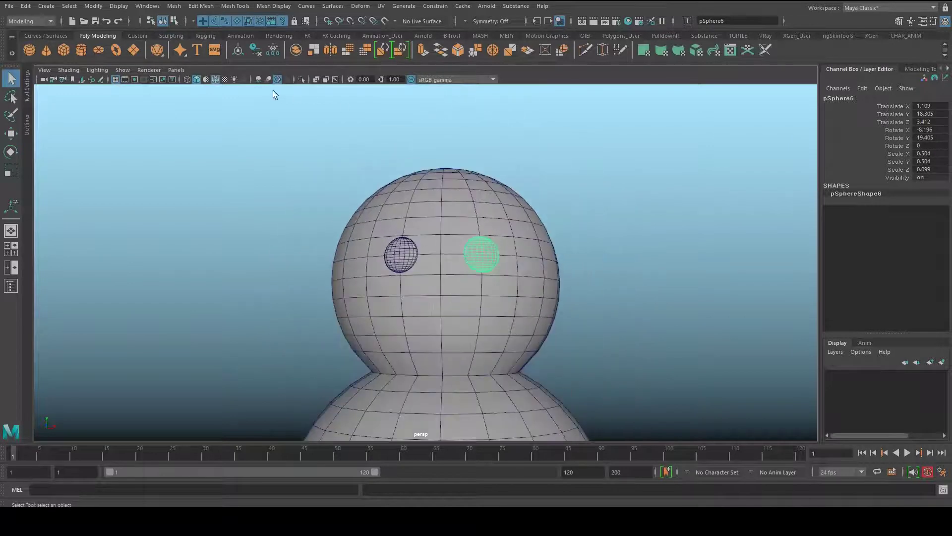
{"action": "left_click", "coordinate": [216, 79]}
{"action": "left_click", "coordinate": [643, 236]}
{"action": "mouse_move", "coordinate": [643, 238]}
{"action": "right_mouse_down", "text": "alt"}
{"action": "mouse_move", "coordinate": [591, 279]}
{"action": "mouse_move", "coordinate": [430, 286]}
{"action": "right_mouse_up", "text": "alt"}
{"action": "middle_click_drag", "start_coordinate": [429, 287], "coordinate": [428, 184], "text": "alt"}
{"action": "mouse_move", "coordinate": [463, 192]}
{"action": "left_mouse_down", "text": "alt"}
{"action": "mouse_move", "coordinate": [550, 191]}
{"action": "mouse_move", "coordinate": [466, 191]}
{"action": "left_mouse_up", "text": "alt"}
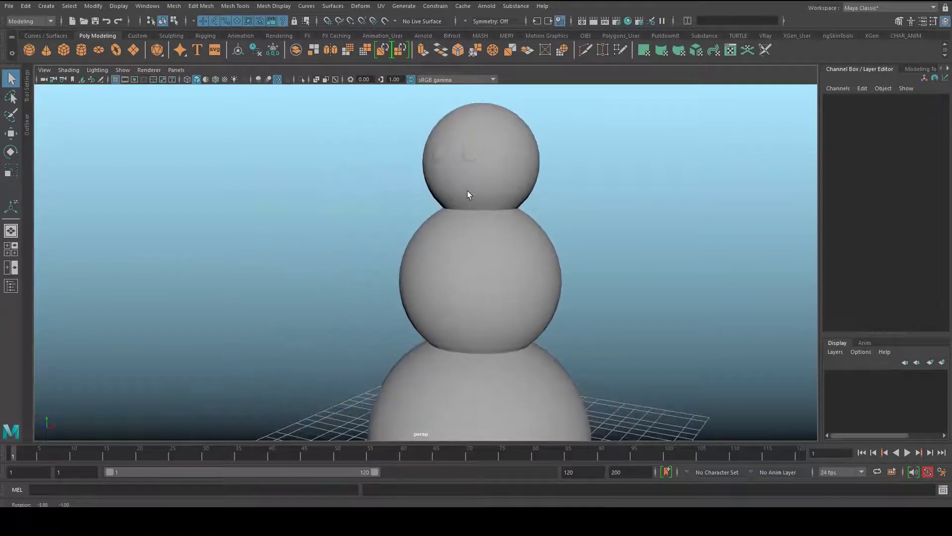
{"action": "middle_click_drag", "start_coordinate": [465, 193], "coordinate": [435, 289], "text": "alt"}
{"action": "scroll", "coordinate": [440, 297], "scroll_direction": "up", "scroll_amount": 3}
{"action": "left_click_drag", "start_coordinate": [442, 300], "coordinate": [516, 281], "text": "alt"}
{"action": "scroll", "coordinate": [531, 288], "scroll_direction": "up", "scroll_amount": 5}
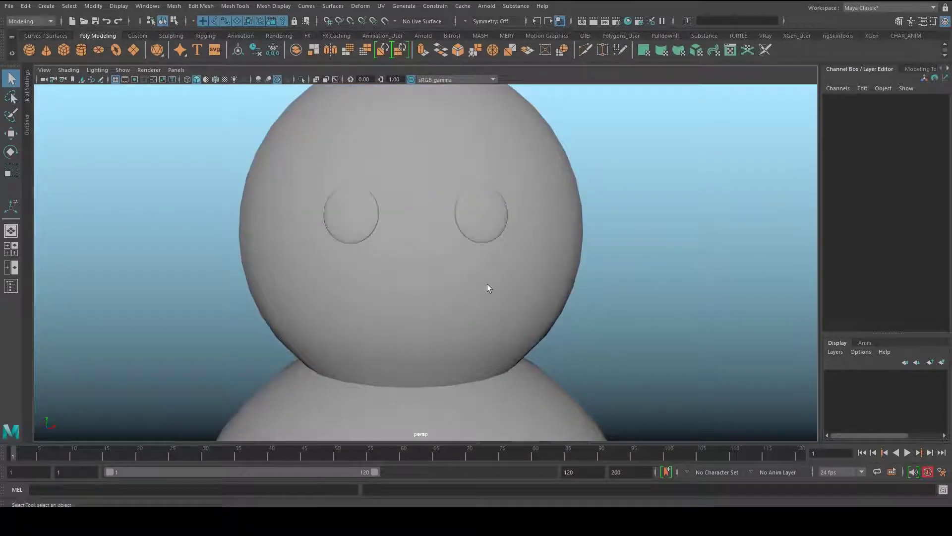
{"action": "left_click", "coordinate": [533, 291]}
{"action": "left_click_drag", "start_coordinate": [481, 307], "coordinate": [447, 316], "text": "alt"}
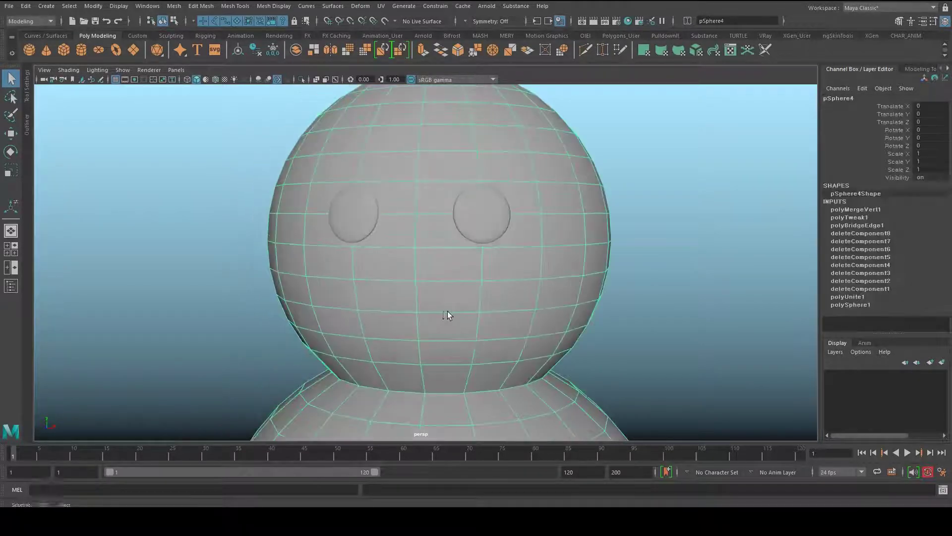
- Create a polygon cone, snap it to the head's front centre line below the eyes and pull it forward to 5.5 in Z
{"action": "left_click", "coordinate": [46, 47]}
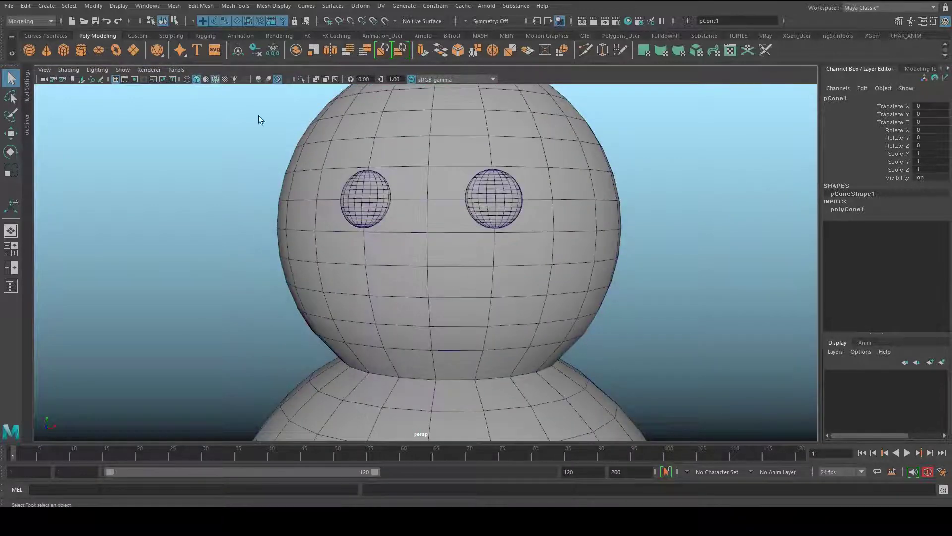
{"action": "key", "text": "w"}
{"action": "key", "text": "v"}
{"action": "middle_click_drag", "start_coordinate": [445, 261], "coordinate": [428, 262]}
{"action": "left_click_drag", "start_coordinate": [422, 259], "coordinate": [470, 252]}
{"action": "key", "text": "v"}
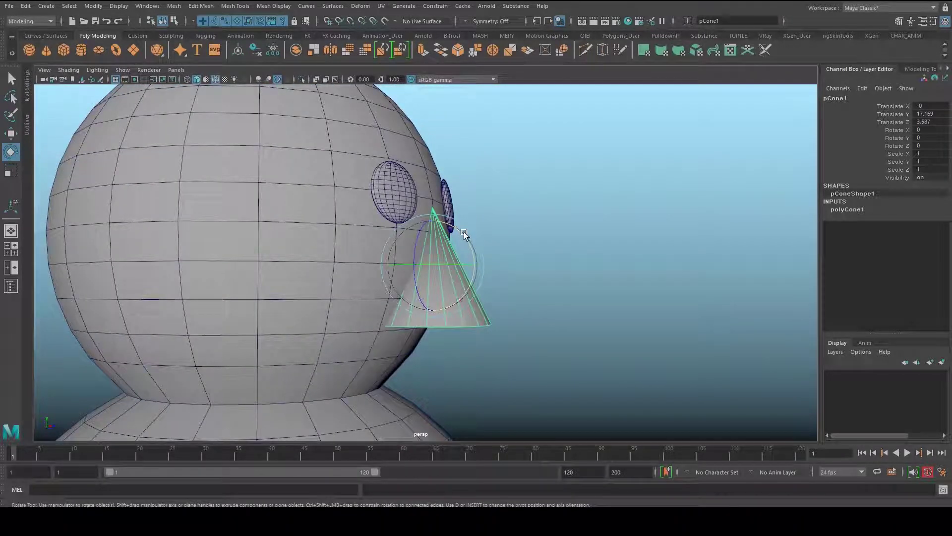
{"action": "left_click_drag", "start_coordinate": [477, 265], "coordinate": [589, 266]}
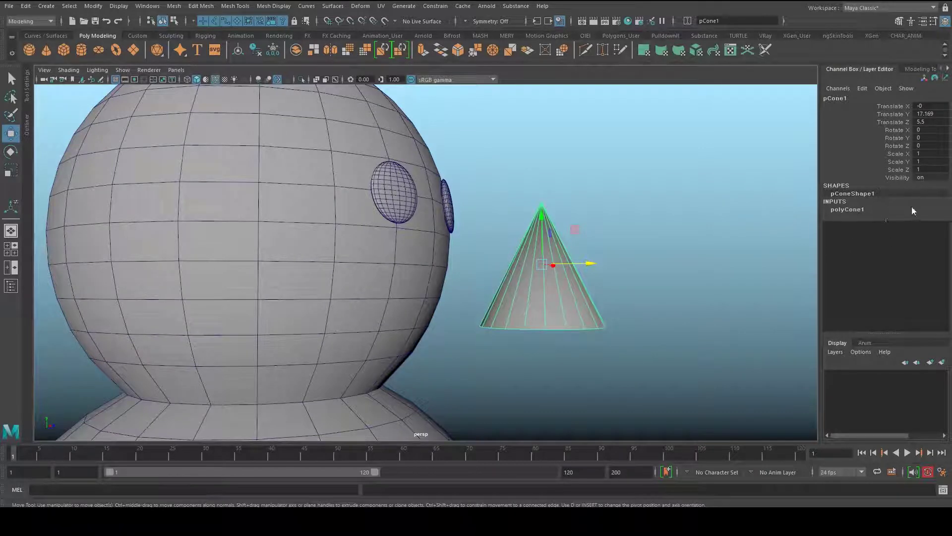
- Set the cone's height subdivisions to 8 and rotate it 90 degrees in X so its tip points forward
{"action": "left_click", "coordinate": [865, 210]}
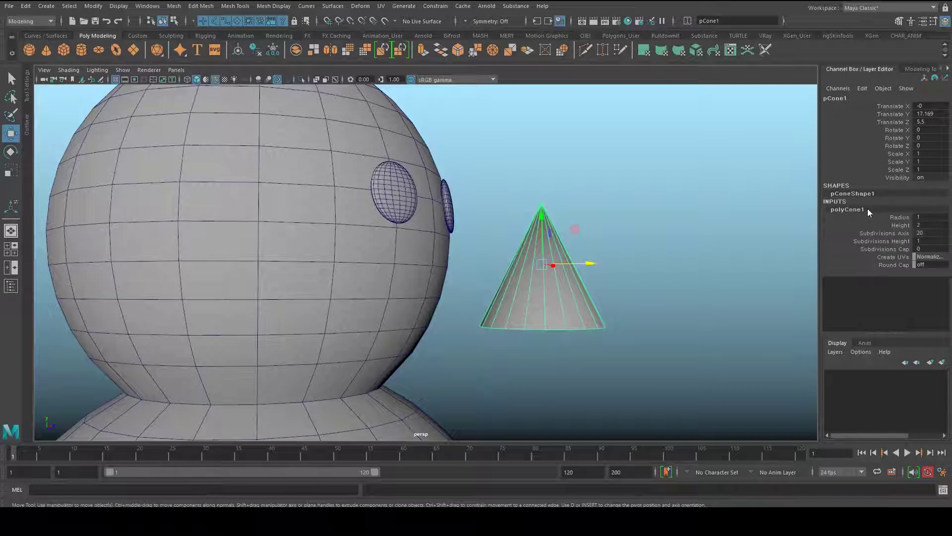
{"action": "left_click", "coordinate": [891, 242]}
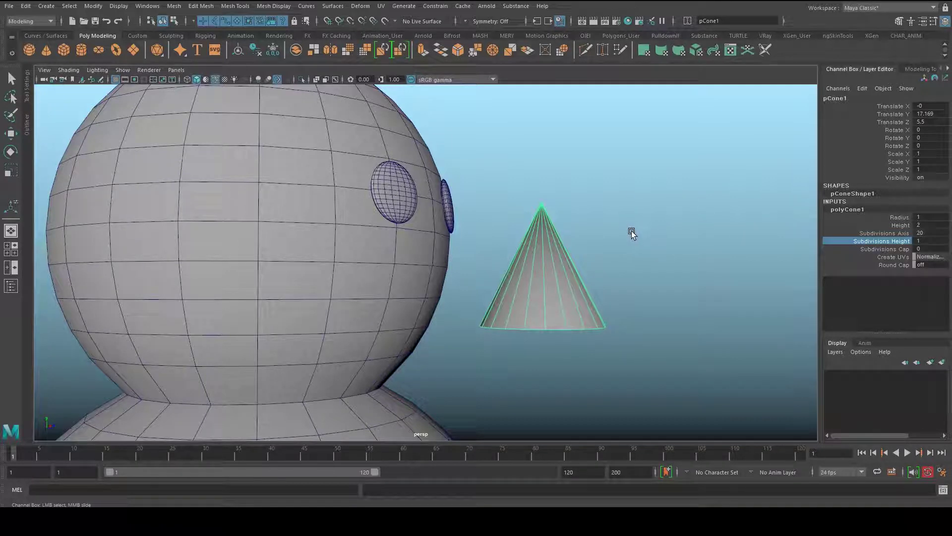
{"action": "middle_click_drag", "start_coordinate": [626, 228], "coordinate": [662, 229]}
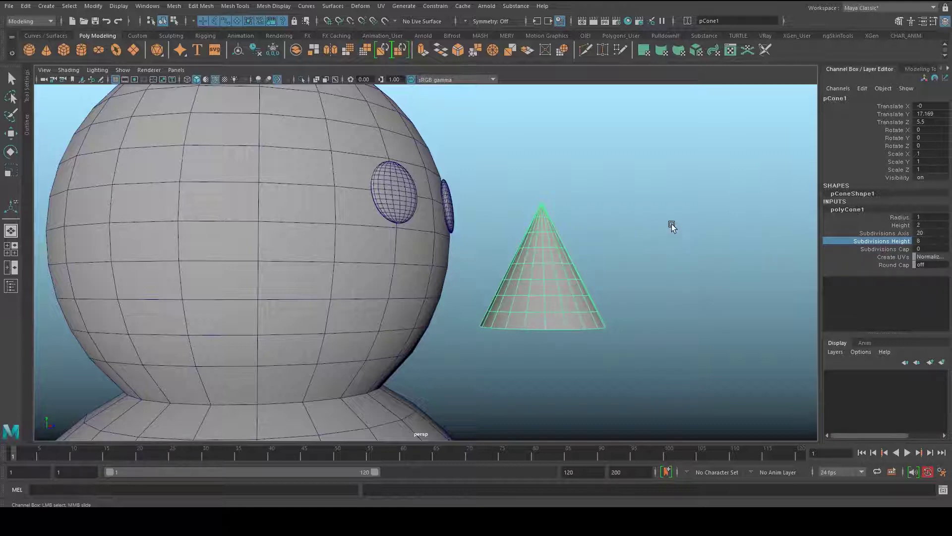
{"action": "key", "text": "e"}
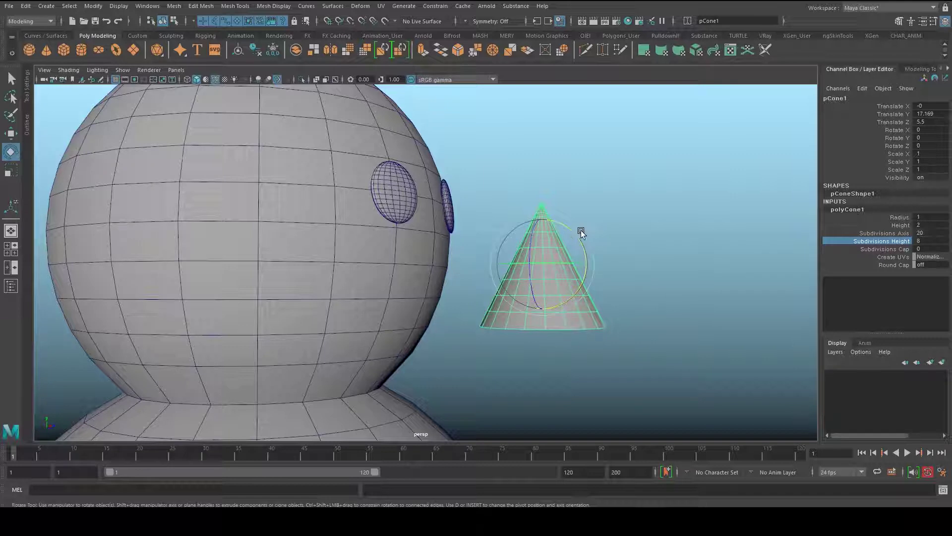
{"action": "left_click_drag", "start_coordinate": [576, 238], "coordinate": [591, 304]}
- Scale the cone into a long, slim nose and move its base against the front of the head
{"action": "key", "text": "r"}
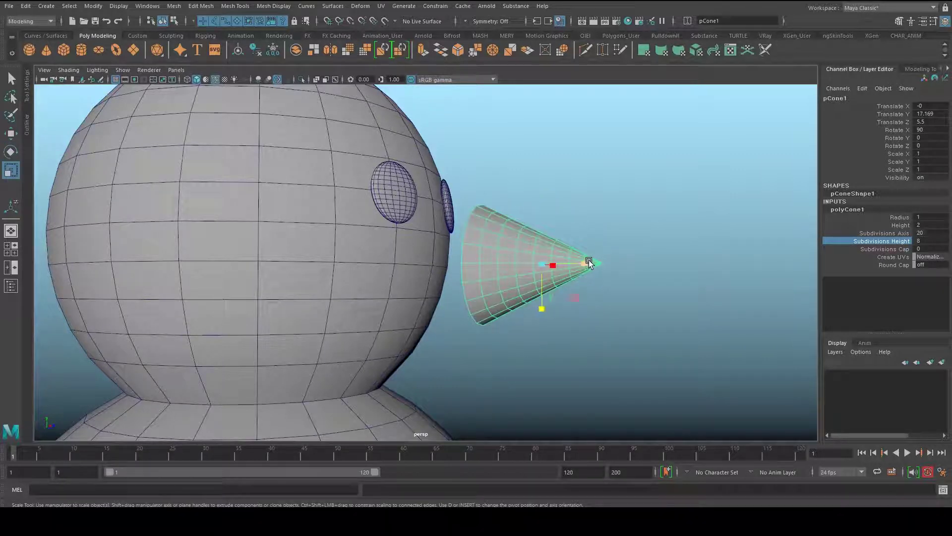
{"action": "left_click", "coordinate": [587, 262]}
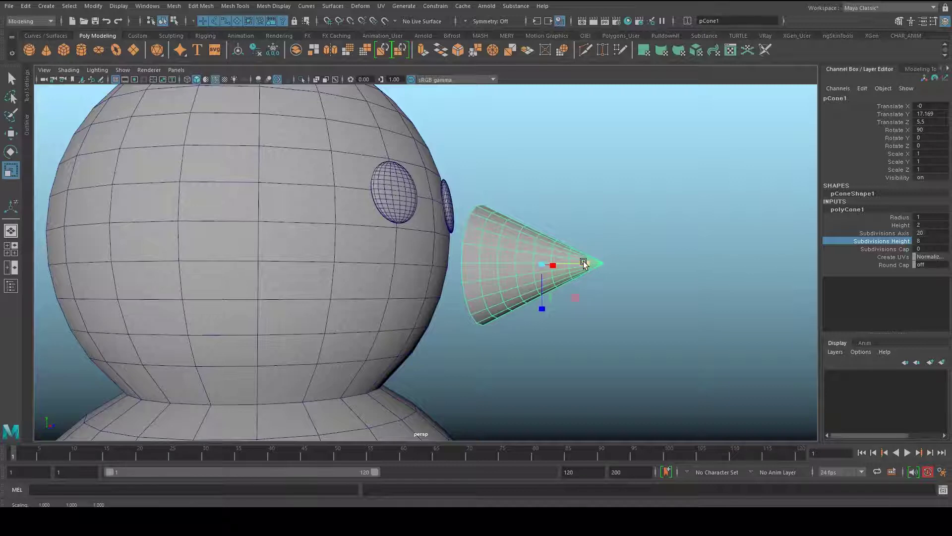
{"action": "left_click_drag", "start_coordinate": [584, 263], "coordinate": [534, 269]}
{"action": "key", "text": "w"}
{"action": "left_click_drag", "start_coordinate": [495, 310], "coordinate": [494, 291]}
{"action": "left_click_drag", "start_coordinate": [491, 294], "coordinate": [391, 276], "text": "alt"}
{"action": "right_click_drag", "start_coordinate": [392, 276], "coordinate": [510, 283], "text": "alt"}
{"action": "left_click_drag", "start_coordinate": [510, 283], "coordinate": [480, 166], "text": "alt"}
{"action": "left_click_drag", "start_coordinate": [429, 246], "coordinate": [391, 421], "text": "alt"}
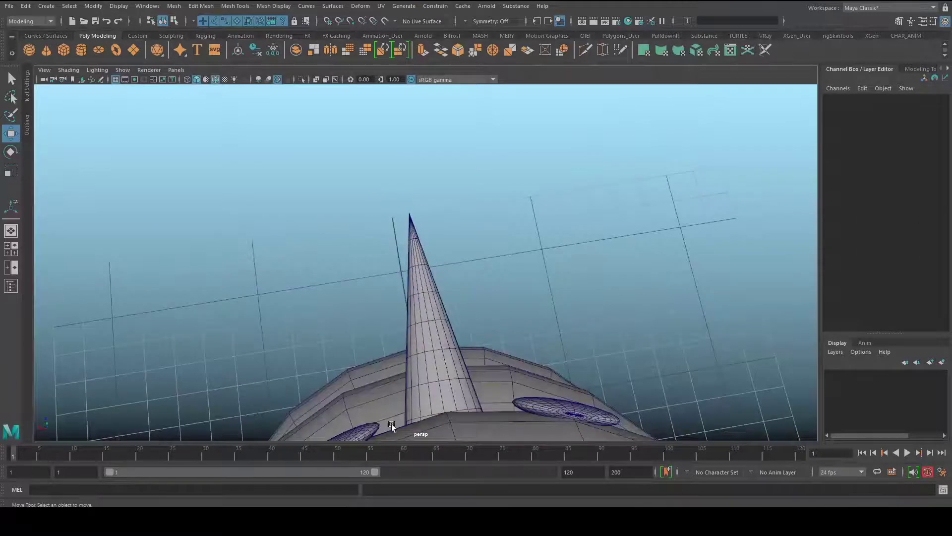
- Shift the nose cone's edge loops sideways from the base to the middle to give it a crooked bend
{"action": "left_click_drag", "start_coordinate": [425, 382], "coordinate": [521, 314], "text": "alt"}
{"action": "left_click", "coordinate": [511, 298]}
{"action": "key", "text": "F10"}
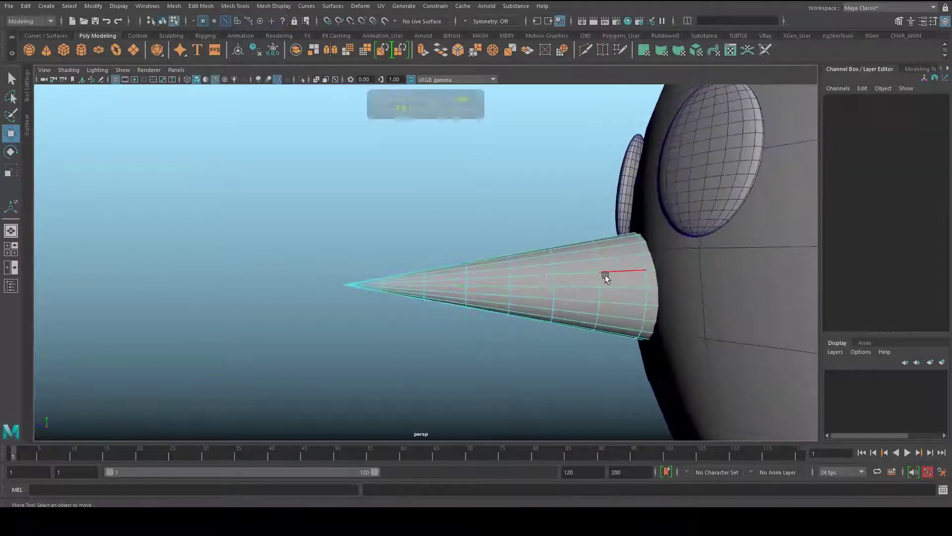
{"action": "middle_click_drag", "start_coordinate": [603, 265], "coordinate": [550, 256], "text": "alt"}
{"action": "right_click_drag", "start_coordinate": [521, 241], "coordinate": [531, 196]}
{"action": "double_click", "coordinate": [543, 261]}
{"action": "left_click_drag", "start_coordinate": [543, 262], "coordinate": [508, 321], "text": "alt"}
{"action": "double_click", "coordinate": [501, 272]}
{"action": "double_click", "coordinate": [461, 265]}
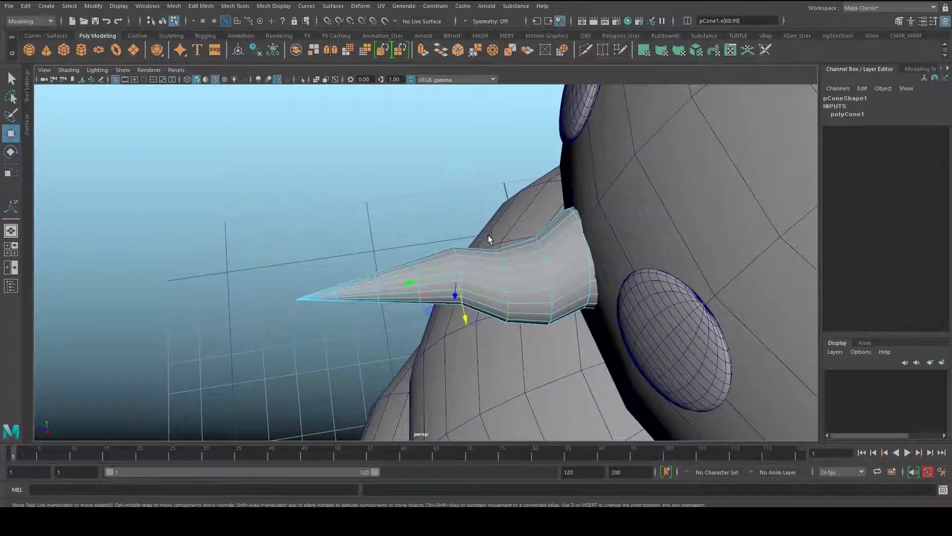
- Offset the edge loops towards the nose's tip sideways to continue the crooked curve
{"action": "double_click", "coordinate": [417, 274]}
{"action": "middle_click_drag", "start_coordinate": [430, 272], "coordinate": [522, 252], "text": "alt"}
{"action": "right_click_drag", "start_coordinate": [523, 252], "coordinate": [631, 281], "text": "alt"}
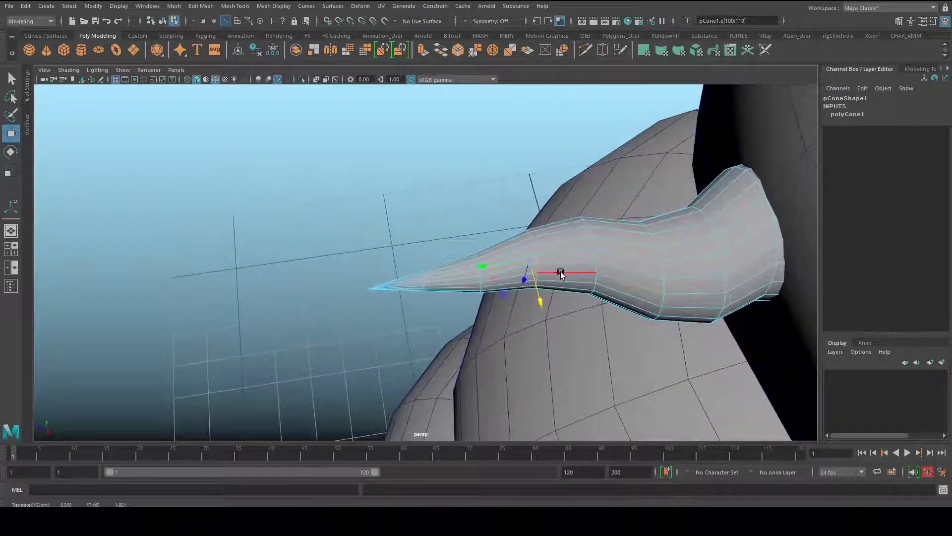
{"action": "double_click", "coordinate": [475, 255]}
{"action": "middle_click_drag", "start_coordinate": [573, 329], "coordinate": [572, 320]}
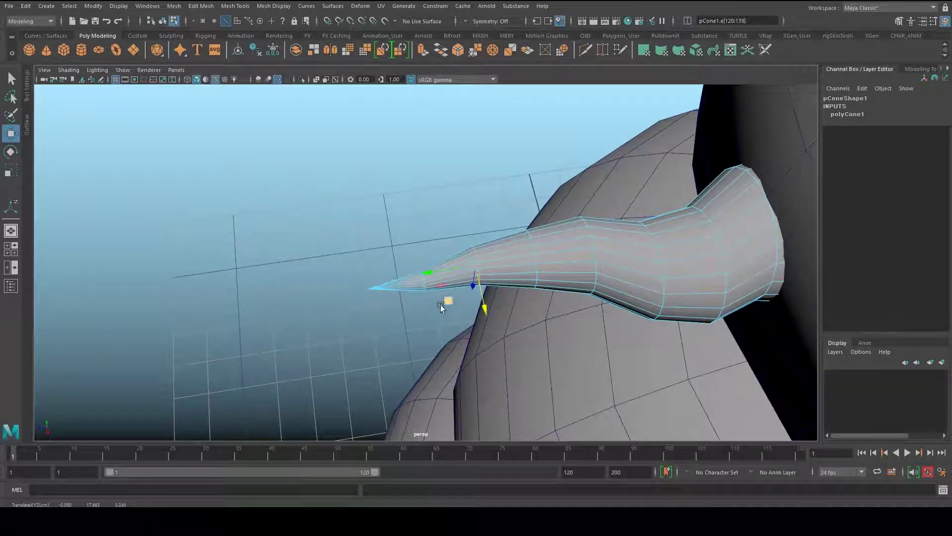
{"action": "mouse_move", "coordinate": [414, 291]}
{"action": "left_mouse_down", "text": "alt"}
{"action": "mouse_move", "coordinate": [534, 282]}
{"action": "mouse_move", "coordinate": [422, 275]}
{"action": "mouse_move", "coordinate": [415, 244]}
{"action": "mouse_move", "coordinate": [452, 274]}
{"action": "mouse_move", "coordinate": [411, 287]}
{"action": "left_mouse_up", "text": "alt"}
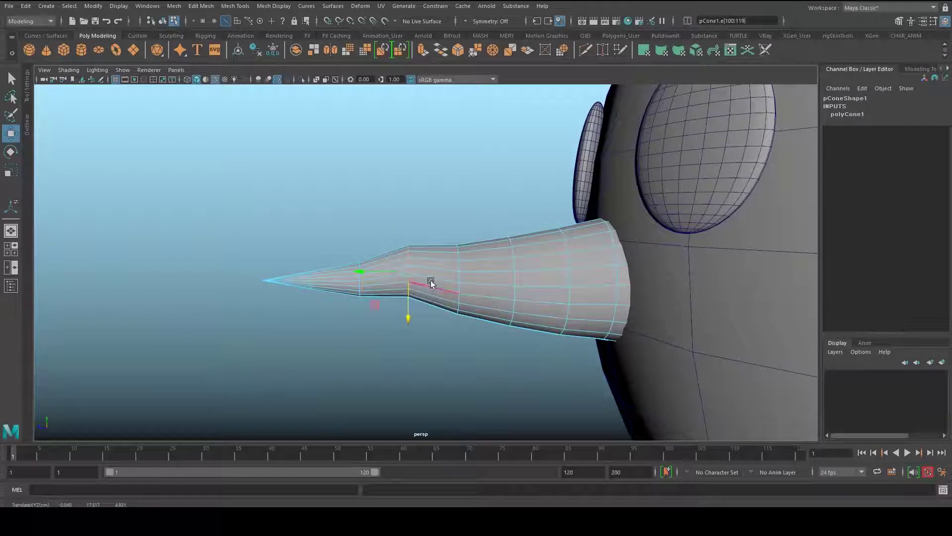
- Shift the nose's edge loops up and down along its length for an uneven carrot shape, and return to object selection
{"action": "double_click", "coordinate": [512, 276]}
{"action": "middle_click_drag", "start_coordinate": [543, 235], "coordinate": [570, 237]}
{"action": "double_click", "coordinate": [568, 255]}
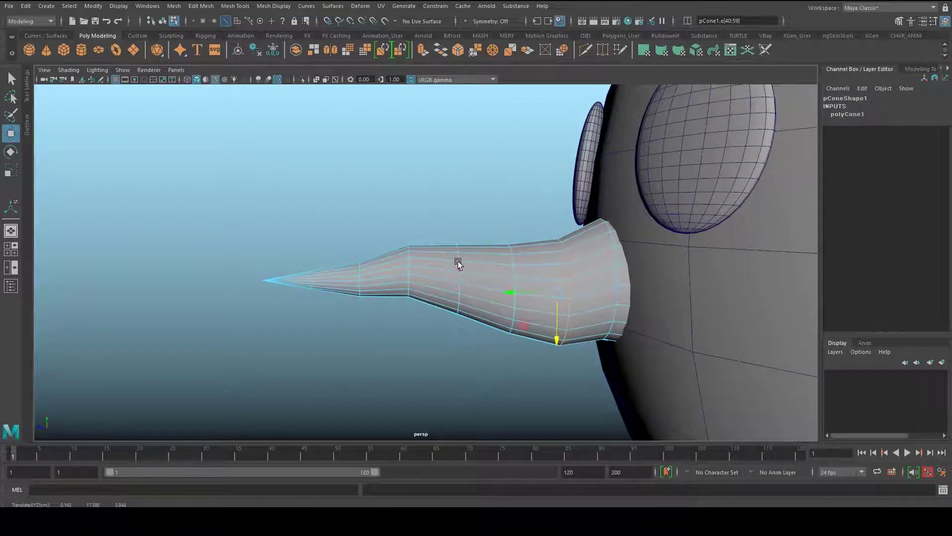
{"action": "double_click", "coordinate": [359, 272]}
{"action": "middle_click_drag", "start_coordinate": [397, 219], "coordinate": [398, 216]}
{"action": "right_click_drag", "start_coordinate": [464, 268], "coordinate": [510, 207]}
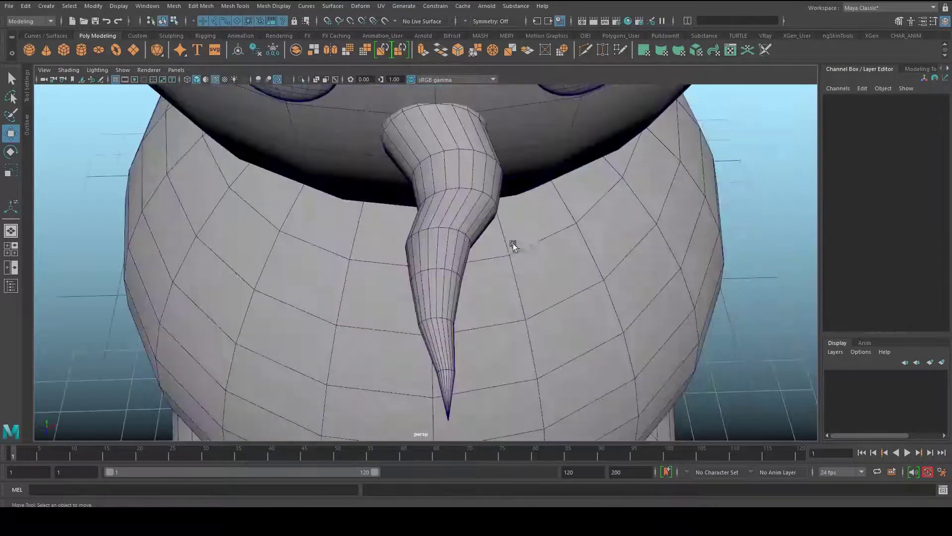
{"action": "key", "text": "ctrl+z"}
- Hide the wireframe on shaded surfaces and examine the bent nose on the face
{"action": "left_click_drag", "start_coordinate": [583, 243], "coordinate": [476, 258], "text": "alt"}
{"action": "left_click", "coordinate": [706, 222]}
{"action": "mouse_move", "coordinate": [481, 191]}
{"action": "left_mouse_down", "text": "alt"}
{"action": "mouse_move", "coordinate": [442, 142]}
{"action": "mouse_move", "coordinate": [443, 155]}
{"action": "left_mouse_up", "text": "alt"}
{"action": "left_click", "coordinate": [215, 80]}
{"action": "left_click_drag", "start_coordinate": [301, 170], "coordinate": [393, 291], "text": "alt"}
{"action": "left_click", "coordinate": [477, 303]}
{"action": "right_click_drag", "start_coordinate": [393, 291], "coordinate": [693, 310], "text": "alt"}
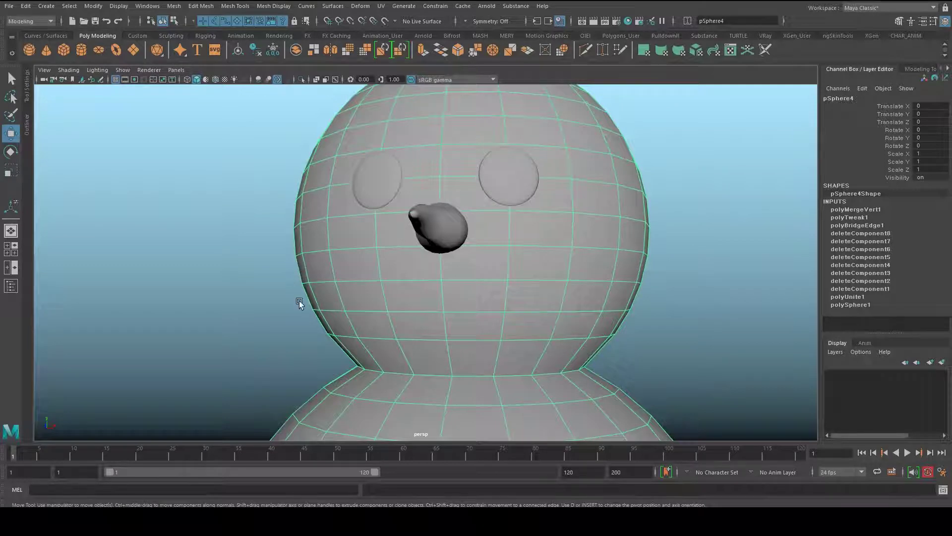
{"action": "left_click_drag", "start_coordinate": [389, 295], "coordinate": [338, 233], "text": "alt"}
- Create a cube, snap it below the nose on the centre line and scale it to about 0.767, 0.148 and 0.069 as the mouth
{"action": "left_click", "coordinate": [63, 49]}
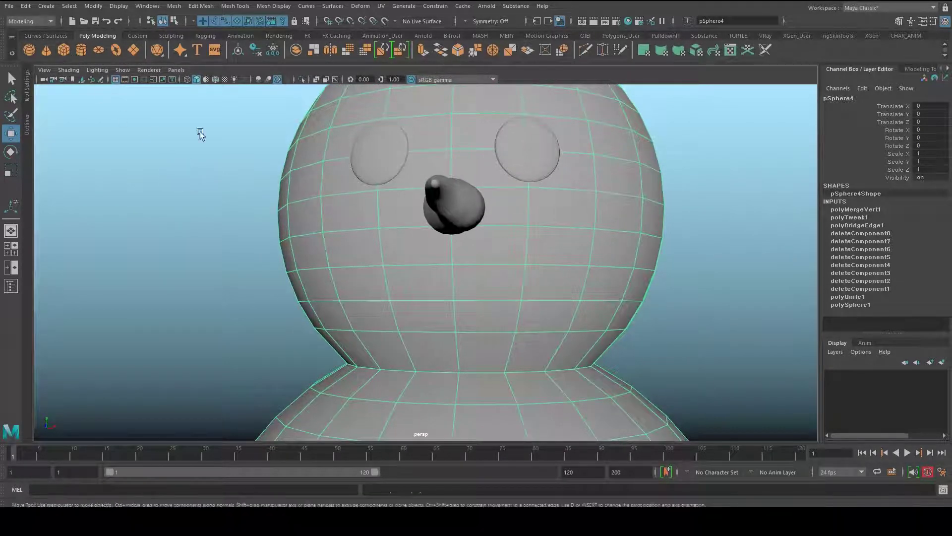
{"action": "left_click", "coordinate": [216, 79]}
{"action": "middle_click_drag", "start_coordinate": [451, 293], "coordinate": [452, 302]}
{"action": "key", "text": "r"}
{"action": "left_click_drag", "start_coordinate": [464, 269], "coordinate": [532, 297], "text": "alt"}
{"action": "key", "text": "w"}
{"action": "key", "text": "r"}
{"action": "left_click_drag", "start_coordinate": [491, 261], "coordinate": [472, 268]}
{"action": "key", "text": "w"}
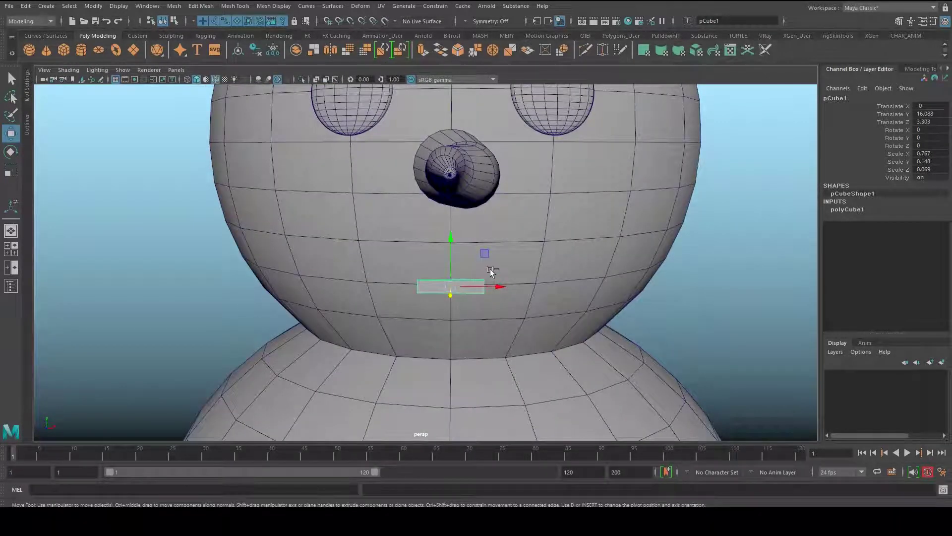
- Duplicate the mouth block to its left, shorten it to about 0.306 in X and rotate it about -56.5 degrees in Z
{"action": "key", "text": "ctrl+d"}
{"action": "left_click_drag", "start_coordinate": [485, 253], "coordinate": [419, 255]}
{"action": "key", "text": "e"}
{"action": "key", "text": "r"}
{"action": "left_click_drag", "start_coordinate": [408, 291], "coordinate": [412, 255]}
{"action": "key", "text": "e"}
{"action": "key", "text": "w"}
{"action": "key", "text": "r"}
{"action": "key", "text": "e"}
{"action": "key", "text": "w"}
{"action": "key", "text": "e"}
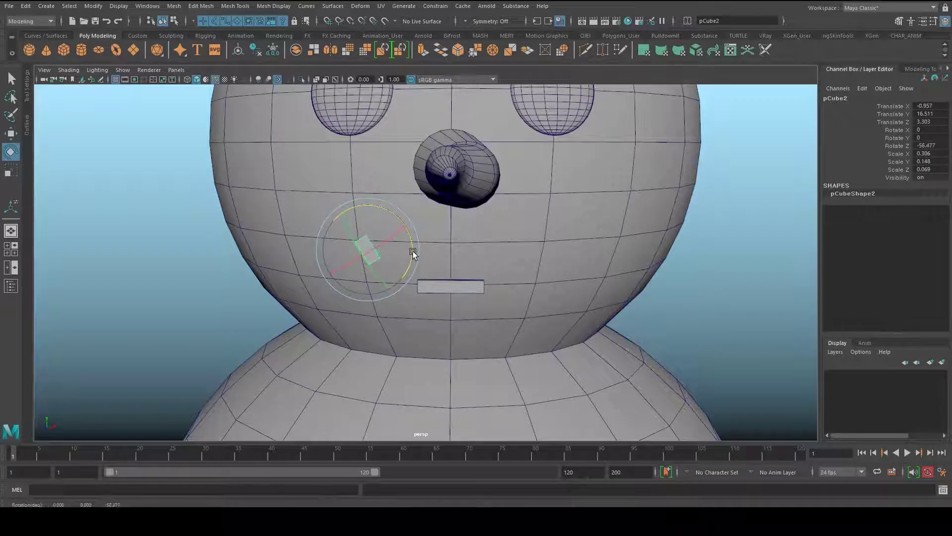
- Duplicate the tilted mouth piece to the opposite side of the mouth and set its Z rotation to 56.477
{"action": "key", "text": "w"}
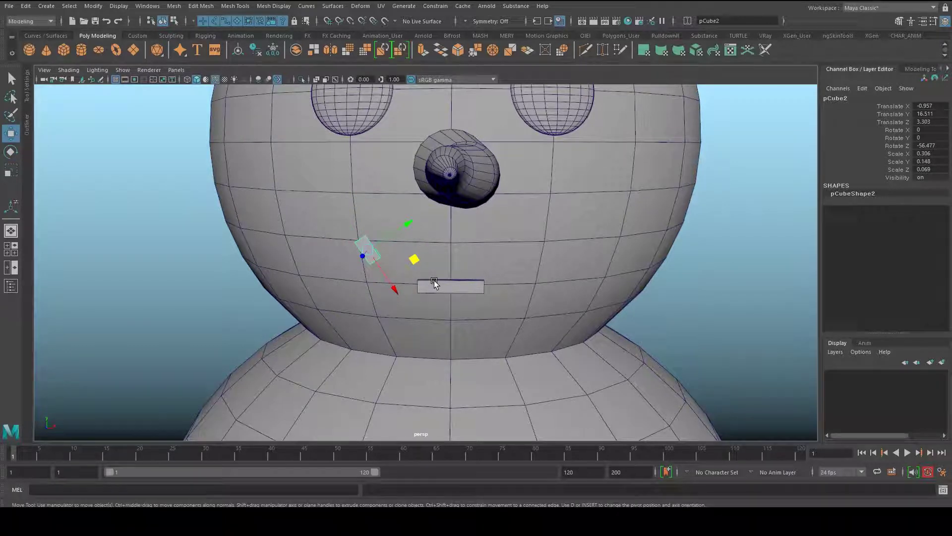
{"action": "middle_click_drag", "start_coordinate": [414, 260], "coordinate": [575, 259]}
{"action": "key", "text": "e"}
{"action": "left_click_drag", "start_coordinate": [551, 226], "coordinate": [568, 165]}
{"action": "key", "text": "ctrl+z"}
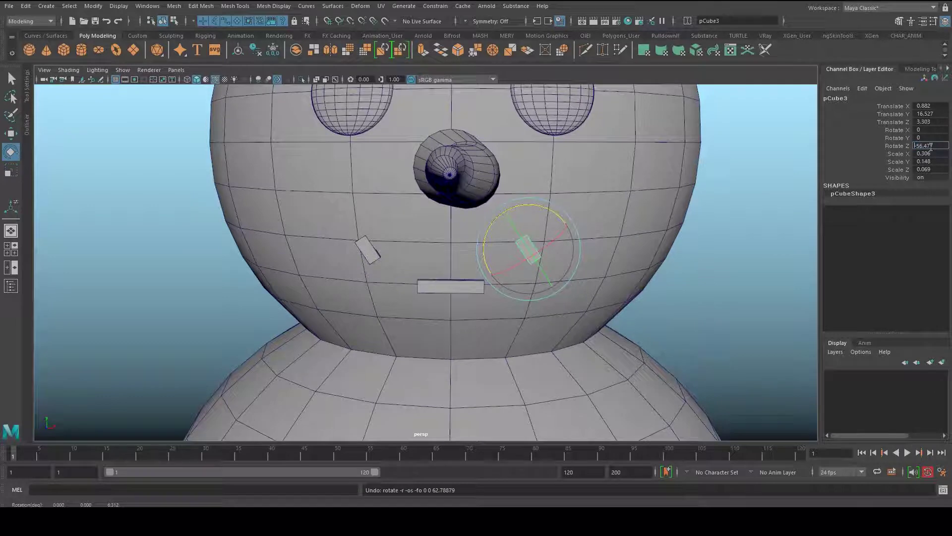
{"action": "key", "text": "Return"}
{"action": "scroll", "coordinate": [563, 233], "scroll_direction": "up", "scroll_amount": 3}
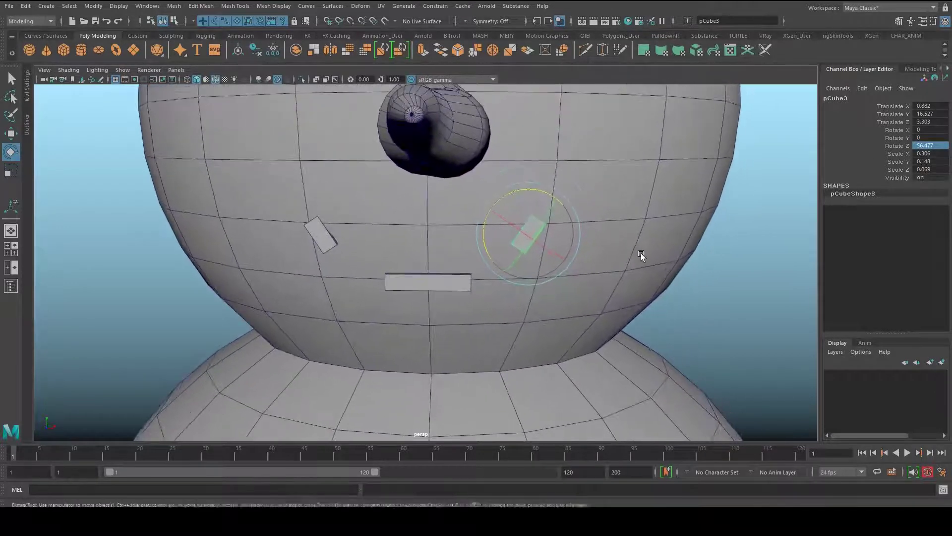
- Move the second tilted mouth piece to about 0.93 in X and 16.54 in Y
{"action": "key", "text": "w"}
{"action": "left_click_drag", "start_coordinate": [641, 256], "coordinate": [593, 245], "text": "alt"}
{"action": "middle_click_drag", "start_coordinate": [563, 270], "coordinate": [574, 251], "text": "alt"}
{"action": "middle_click_drag", "start_coordinate": [472, 250], "coordinate": [476, 250]}
{"action": "left_click_drag", "start_coordinate": [451, 269], "coordinate": [454, 266], "text": "alt"}
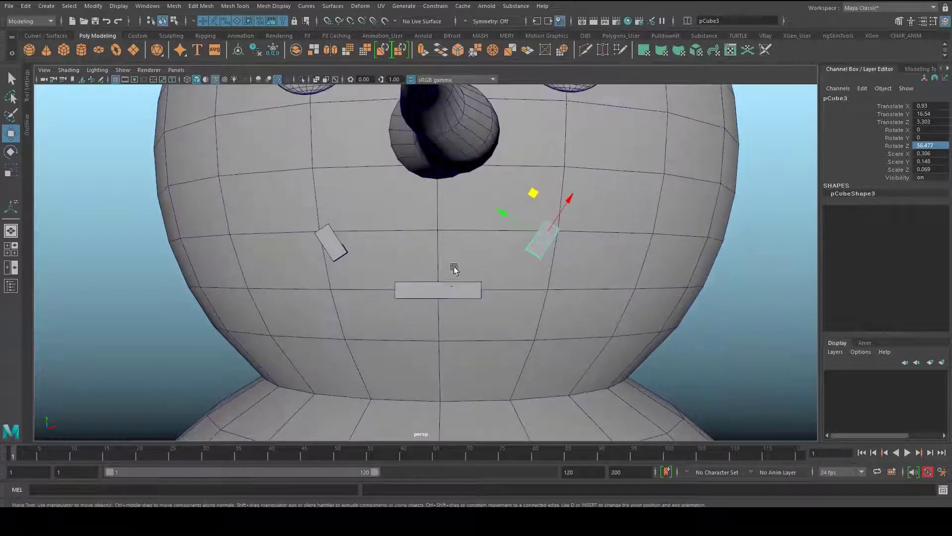
- Combine the centre mouth block and both tilted pieces into one mesh
{"action": "left_click", "coordinate": [442, 284], "text": "shift"}
{"action": "left_click", "coordinate": [325, 247], "text": "shift"}
{"action": "left_click", "coordinate": [298, 52]}
{"action": "right_click_drag", "start_coordinate": [441, 270], "coordinate": [757, 300], "text": "alt"}
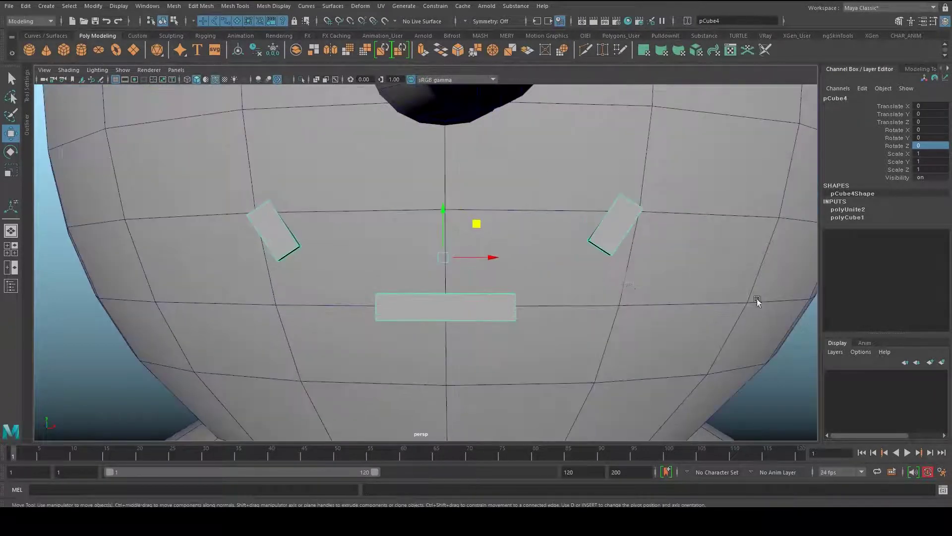
{"action": "left_click_drag", "start_coordinate": [757, 299], "coordinate": [715, 286], "text": "alt"}
- Delete the facing end faces of the centre mouth block and the positive-X tilted piece, and bridge the open borders
{"action": "right_click_drag", "start_coordinate": [640, 228], "coordinate": [637, 250]}
{"action": "left_click", "coordinate": [633, 251]}
{"action": "key", "text": "f"}
{"action": "right_click_drag", "start_coordinate": [463, 344], "coordinate": [488, 283], "text": "alt"}
{"action": "left_click_drag", "start_coordinate": [488, 283], "coordinate": [340, 342], "text": "alt"}
{"action": "left_click", "coordinate": [500, 247]}
{"action": "left_click", "coordinate": [340, 342], "text": "shift"}
{"action": "scroll", "coordinate": [342, 341], "scroll_direction": "down", "scroll_amount": 3}
{"action": "middle_click_drag", "start_coordinate": [342, 340], "coordinate": [370, 275], "text": "alt"}
{"action": "scroll", "coordinate": [357, 193], "scroll_direction": "up", "scroll_amount": 2}
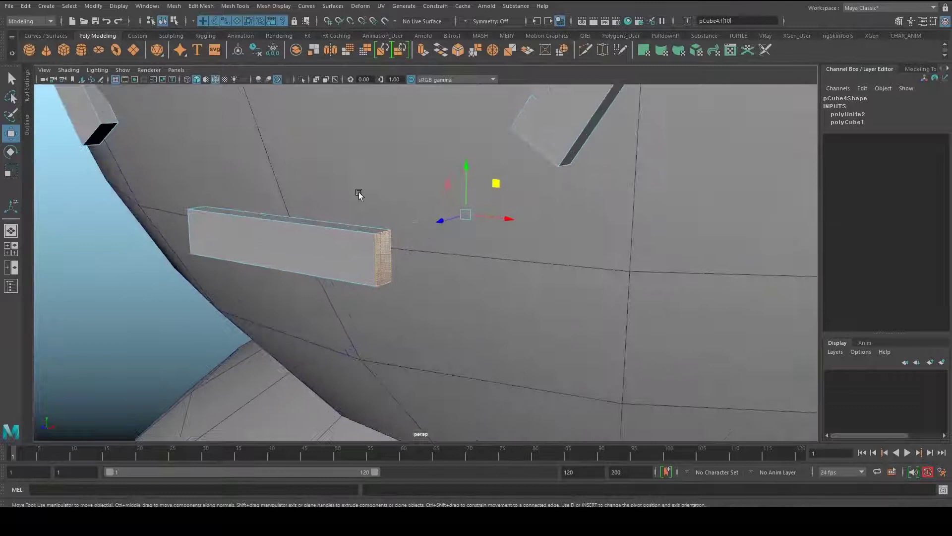
{"action": "left_click", "coordinate": [201, 6]}
{"action": "left_click", "coordinate": [221, 51]}
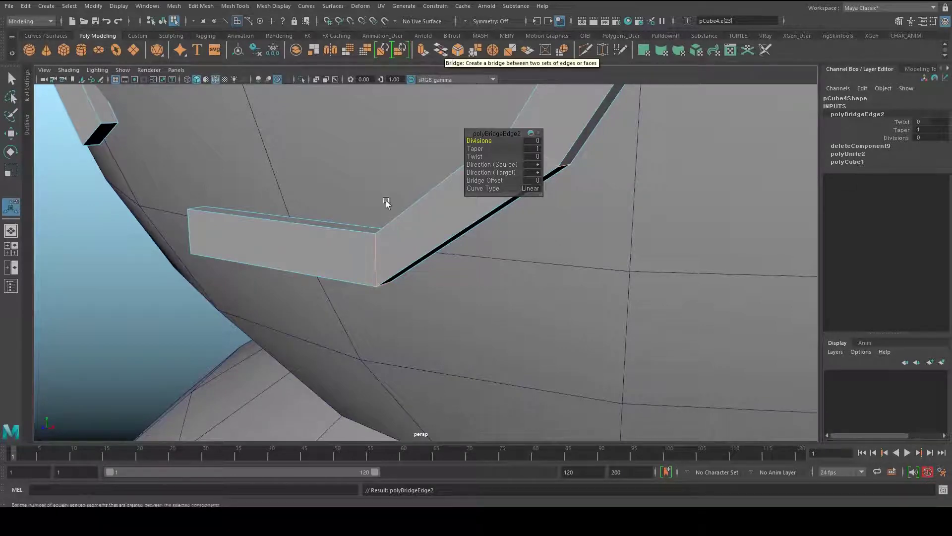
- Give the new mouth bridge 3 divisions and the Blend curve type
{"action": "left_click_drag", "start_coordinate": [393, 191], "coordinate": [417, 196], "text": "alt"}
{"action": "right_click_drag", "start_coordinate": [417, 195], "coordinate": [155, 210], "text": "alt"}
{"action": "middle_click_drag", "start_coordinate": [155, 210], "coordinate": [175, 302], "text": "alt"}
{"action": "right_click_drag", "start_coordinate": [176, 302], "coordinate": [167, 301], "text": "alt"}
{"action": "middle_click_drag", "start_coordinate": [308, 282], "coordinate": [319, 287], "text": "alt"}
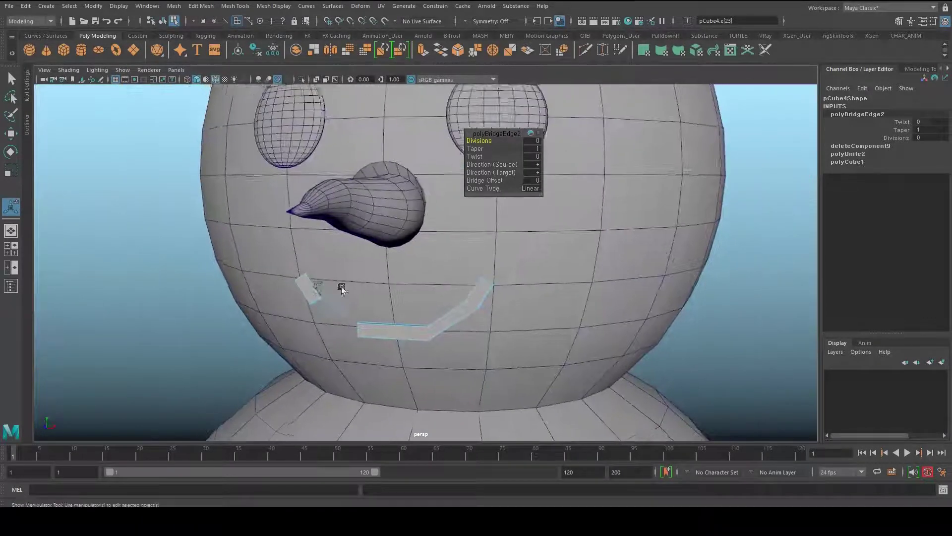
{"action": "left_click_drag", "start_coordinate": [318, 287], "coordinate": [456, 302], "text": "alt"}
{"action": "middle_click_drag", "start_coordinate": [423, 293], "coordinate": [416, 242], "text": "alt"}
{"action": "right_click_drag", "start_coordinate": [416, 242], "coordinate": [608, 270], "text": "alt"}
{"action": "middle_click_drag", "start_coordinate": [466, 252], "coordinate": [461, 228], "text": "alt"}
{"action": "right_click_drag", "start_coordinate": [460, 229], "coordinate": [492, 227], "text": "alt"}
{"action": "left_click_drag", "start_coordinate": [501, 134], "coordinate": [639, 249]}
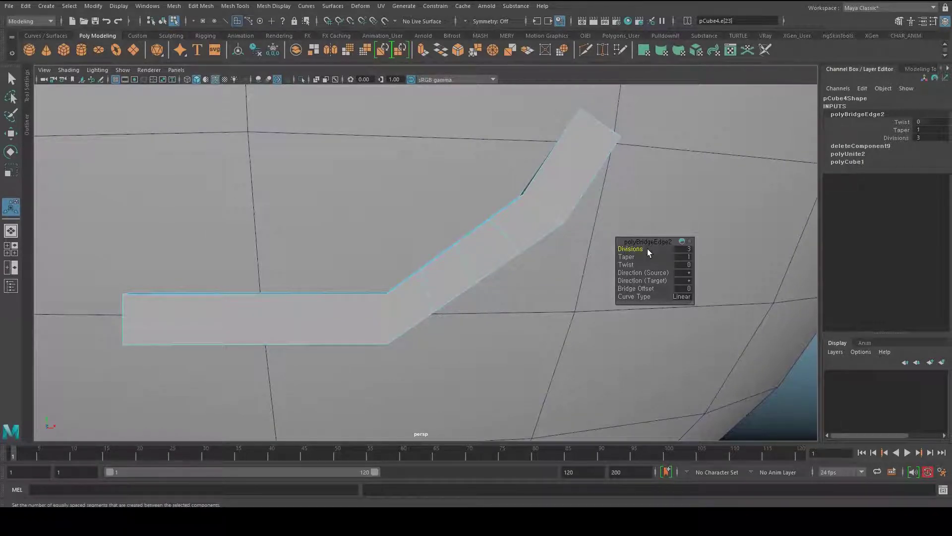
{"action": "left_click", "coordinate": [682, 297]}
{"action": "left_click", "coordinate": [693, 312]}
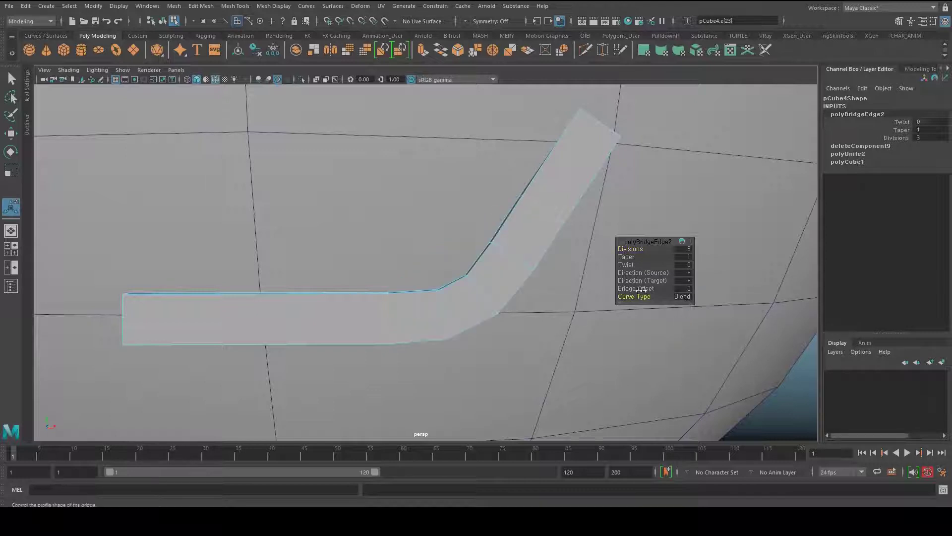
- Delete the facing end faces on the negative-X side of the mouth and bridge the centre block to the tilted piece
{"action": "scroll", "coordinate": [518, 266], "scroll_direction": "down", "scroll_amount": 5}
{"action": "middle_click_drag", "start_coordinate": [420, 268], "coordinate": [550, 250], "text": "alt"}
{"action": "right_click_drag", "start_coordinate": [549, 249], "coordinate": [590, 250], "text": "alt"}
{"action": "left_click_drag", "start_coordinate": [377, 270], "coordinate": [291, 248], "text": "alt"}
{"action": "left_click", "coordinate": [400, 266]}
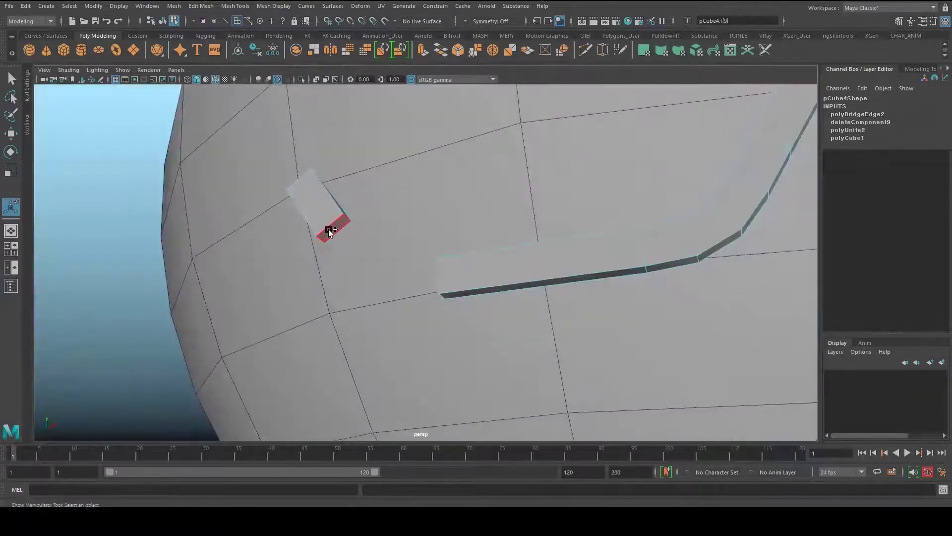
{"action": "left_click", "coordinate": [440, 50]}
- Set the second mouth bridge to 3 divisions and the Blend curve type, and return to object mode
{"action": "left_click_drag", "start_coordinate": [654, 249], "coordinate": [633, 245]}
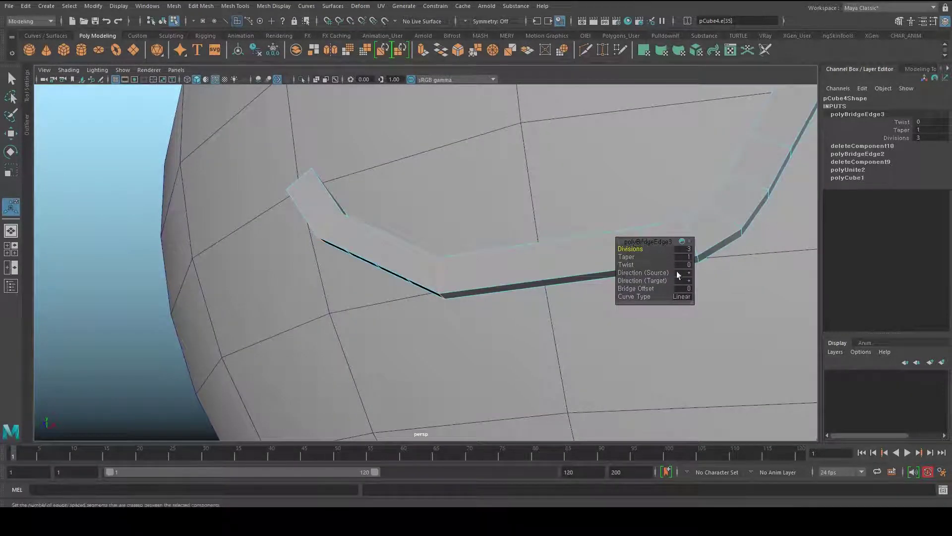
{"action": "left_click", "coordinate": [682, 298]}
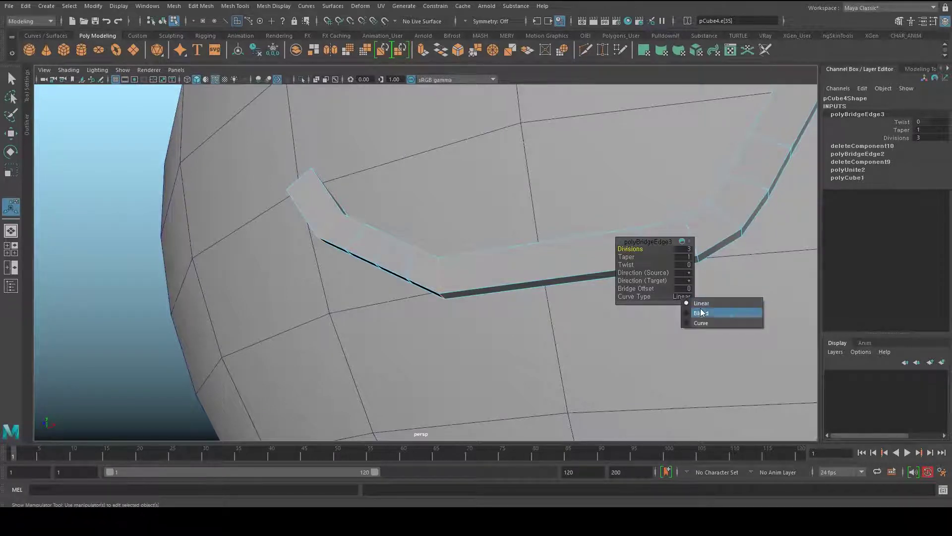
{"action": "left_click", "coordinate": [701, 312]}
{"action": "left_click_drag", "start_coordinate": [397, 293], "coordinate": [419, 304], "text": "alt"}
{"action": "scroll", "coordinate": [420, 302], "scroll_direction": "down", "scroll_amount": 4}
{"action": "key", "text": "q"}
{"action": "right_click_drag", "start_coordinate": [426, 269], "coordinate": [471, 241]}
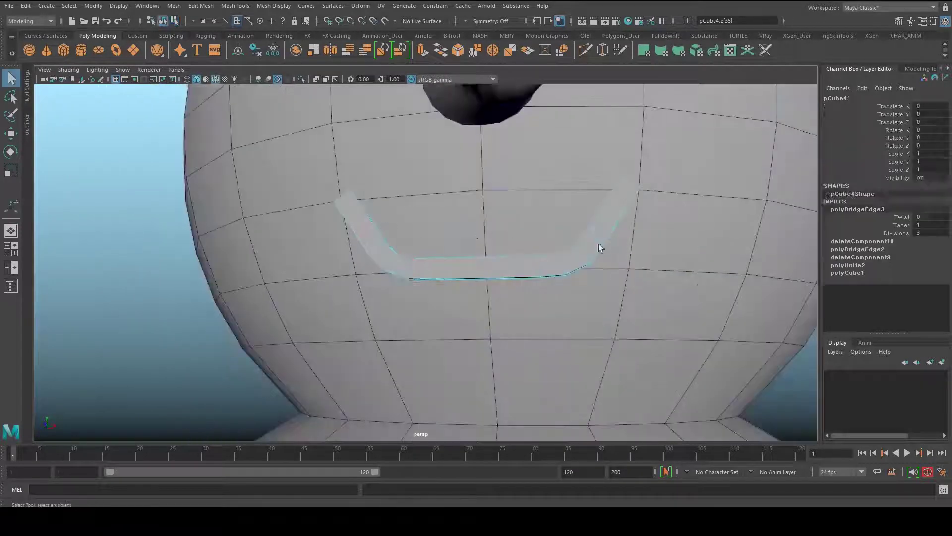
- Deselect the mouth and hide the wireframe on shaded surfaces
{"action": "scroll", "coordinate": [665, 292], "scroll_direction": "down", "scroll_amount": 7}
{"action": "left_click", "coordinate": [680, 301]}
{"action": "left_click_drag", "start_coordinate": [679, 301], "coordinate": [531, 303], "text": "alt"}
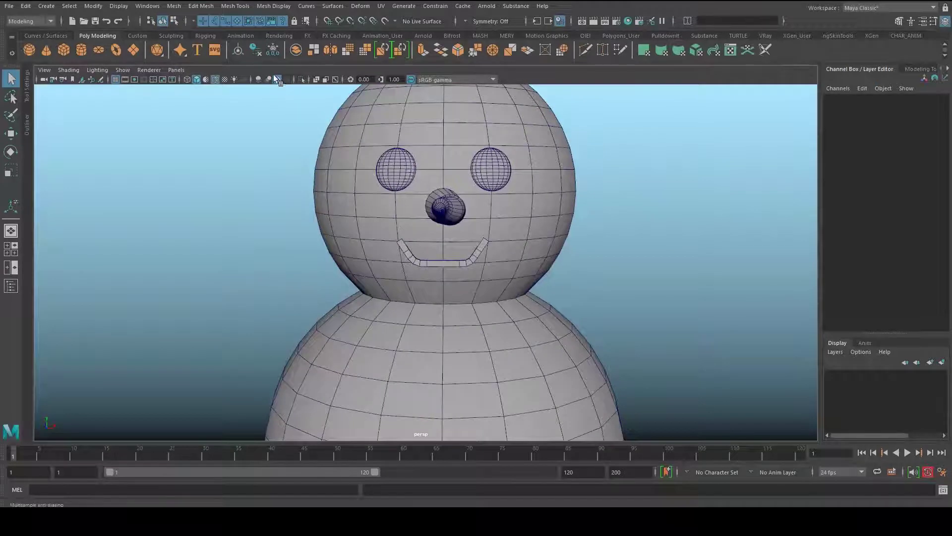
{"action": "left_click", "coordinate": [215, 79]}
- Insert 5 evenly spaced edge loops across the straight centre section of the mouth with Insert Edge Loop
{"action": "scroll", "coordinate": [437, 243], "scroll_direction": "up", "scroll_amount": 3}
{"action": "left_click", "coordinate": [474, 263]}
{"action": "scroll", "coordinate": [486, 281], "scroll_direction": "up", "scroll_amount": 5}
{"action": "scroll", "coordinate": [494, 290], "scroll_direction": "up", "scroll_amount": 5}
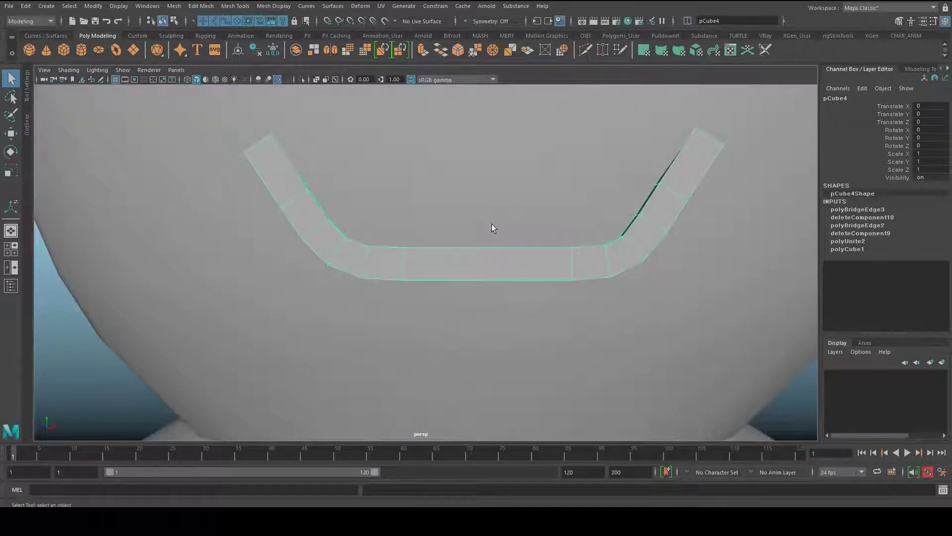
{"action": "left_click", "coordinate": [241, 7]}
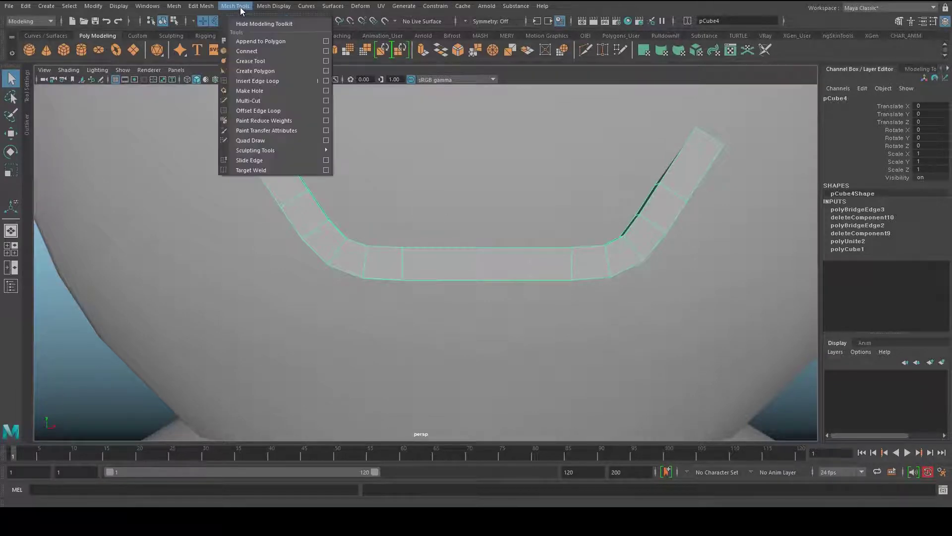
{"action": "left_click", "coordinate": [265, 81]}
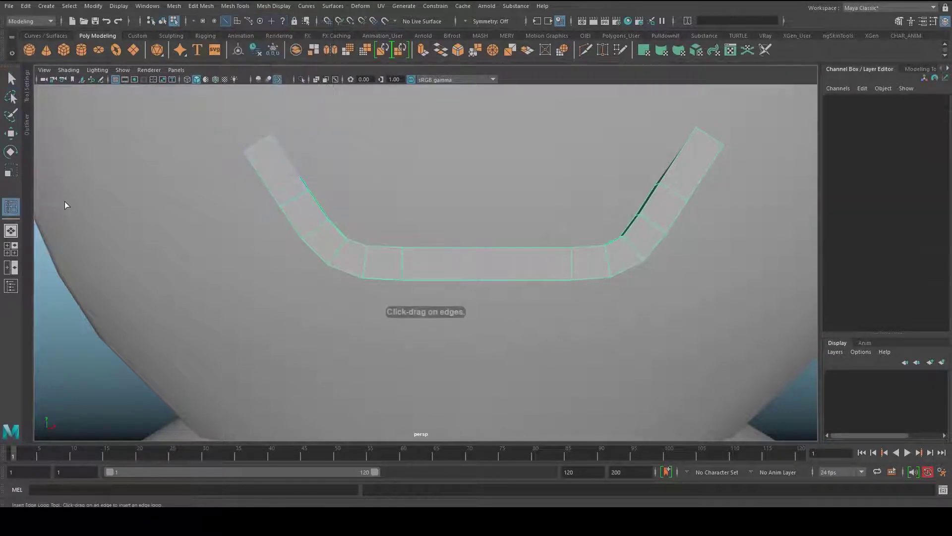
{"action": "double_click", "coordinate": [17, 207]}
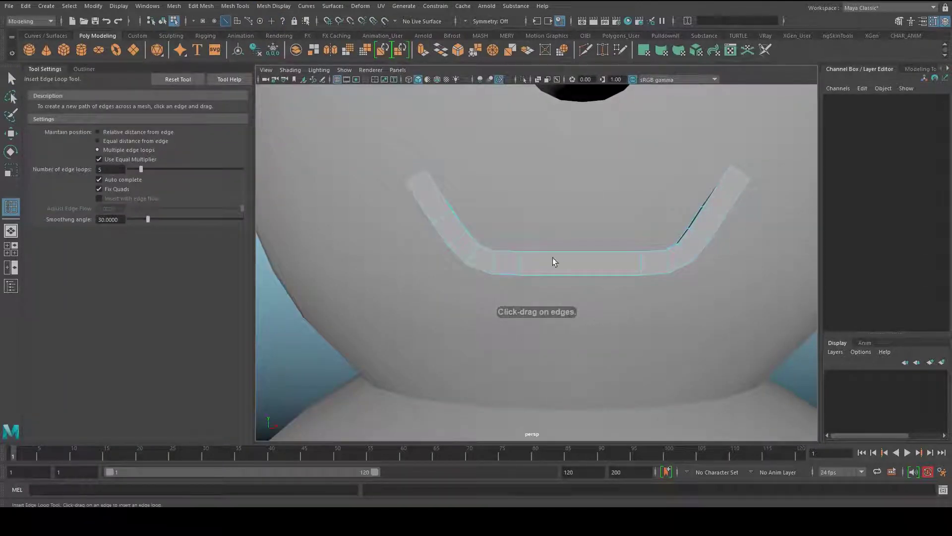
{"action": "scroll", "coordinate": [570, 252], "scroll_direction": "up", "scroll_amount": 5}
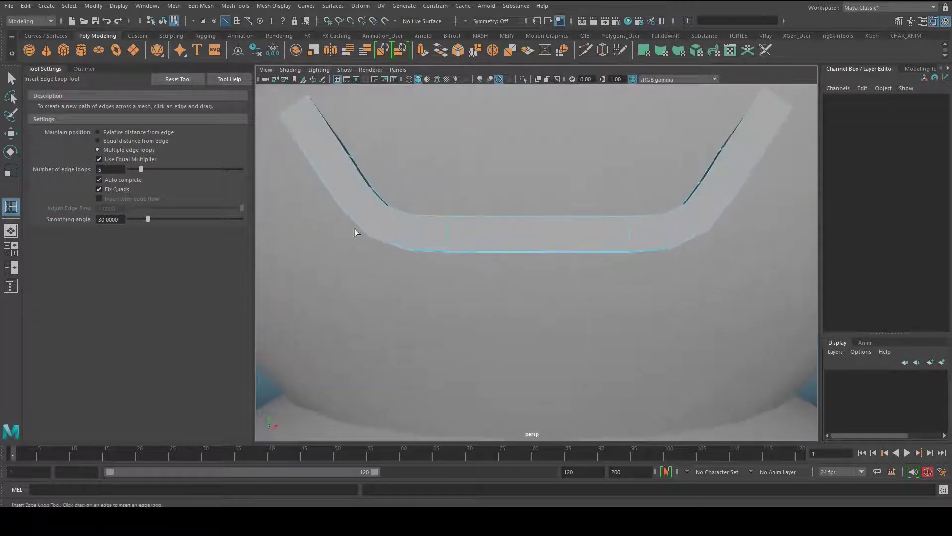
{"action": "left_click", "coordinate": [529, 219]}
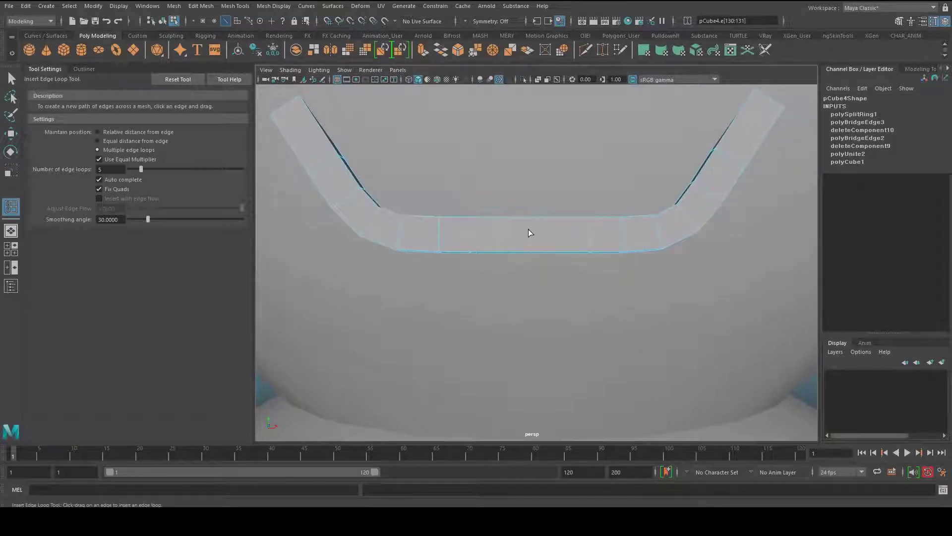
- Lower the mouth's centre edge loop and the loops on either side of it
{"action": "key", "text": "q"}
{"action": "right_click_drag", "start_coordinate": [530, 229], "coordinate": [530, 204]}
{"action": "double_click", "coordinate": [531, 231]}
{"action": "key", "text": "w"}
{"action": "left_click_drag", "start_coordinate": [552, 269], "coordinate": [520, 293], "text": "alt"}
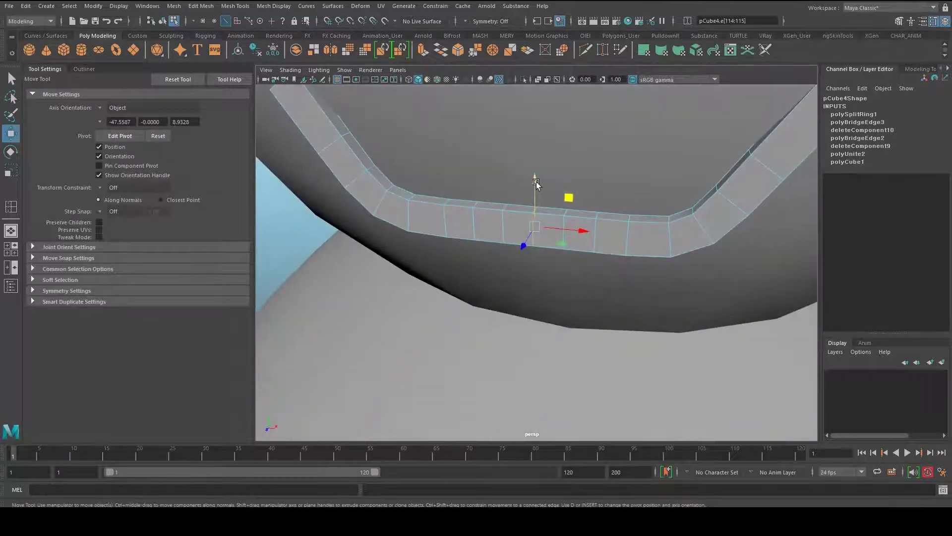
{"action": "left_click_drag", "start_coordinate": [537, 183], "coordinate": [534, 191]}
{"action": "left_click", "coordinate": [507, 225]}
{"action": "left_click", "coordinate": [565, 239], "text": "shift"}
{"action": "middle_click_drag", "start_coordinate": [618, 172], "coordinate": [626, 196]}
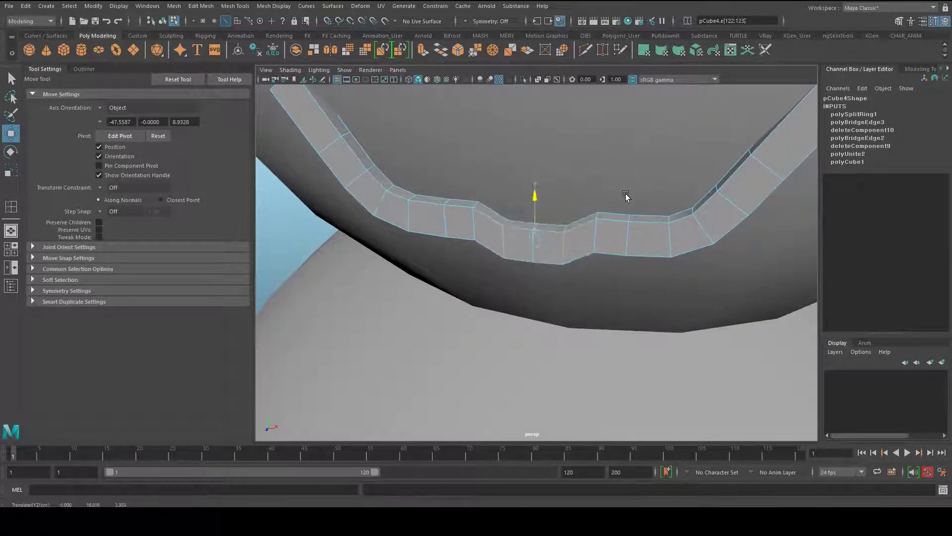
- Lower the outer pairs of mouth edge loops to curve the straight section into a smile
{"action": "left_click", "coordinate": [604, 235]}
{"action": "left_click", "coordinate": [477, 221], "text": "shift"}
{"action": "middle_click_drag", "start_coordinate": [461, 171], "coordinate": [462, 180]}
{"action": "left_click", "coordinate": [442, 220]}
{"action": "double_click", "coordinate": [625, 241], "text": "shift"}
{"action": "middle_click_drag", "start_coordinate": [633, 165], "coordinate": [651, 182]}
{"action": "left_click", "coordinate": [405, 213]}
{"action": "left_click", "coordinate": [667, 234], "text": "shift"}
{"action": "left_click_drag", "start_coordinate": [520, 253], "coordinate": [480, 235], "text": "alt"}
- Lower the mouth's central vertices into a smooth smile curve and return to object mode
{"action": "right_click_drag", "start_coordinate": [479, 233], "coordinate": [460, 227]}
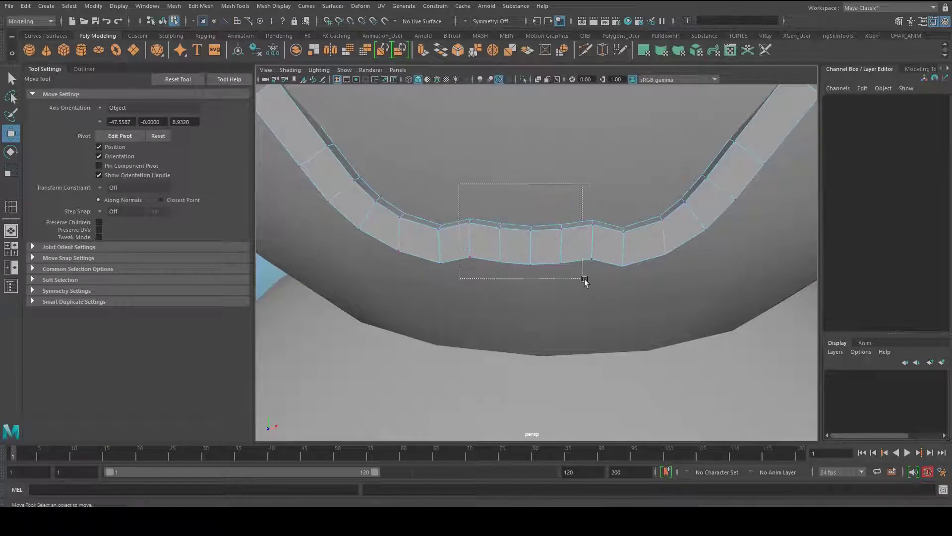
{"action": "left_click_drag", "start_coordinate": [580, 276], "coordinate": [579, 276]}
{"action": "left_click_drag", "start_coordinate": [531, 197], "coordinate": [535, 216]}
{"action": "right_click_drag", "start_coordinate": [680, 258], "coordinate": [768, 206], "text": "alt"}
{"action": "right_click_drag", "start_coordinate": [560, 225], "coordinate": [653, 218], "text": "alt"}
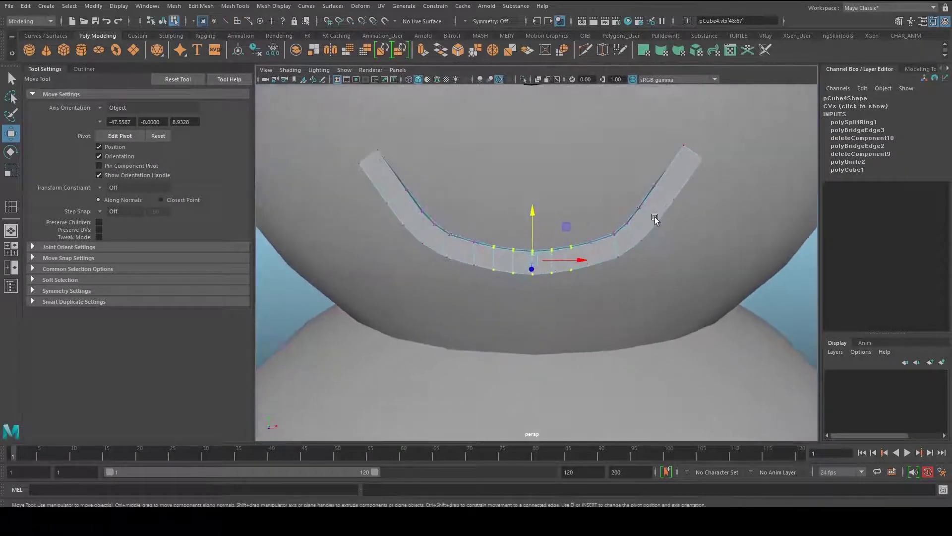
{"action": "key", "text": "q"}
{"action": "right_click_drag", "start_coordinate": [665, 185], "coordinate": [713, 171]}
- Examine the curved mouth from the front and from the side against the head
{"action": "scroll", "coordinate": [730, 234], "scroll_direction": "down", "scroll_amount": 5}
{"action": "left_click", "coordinate": [715, 288]}
{"action": "left_click_drag", "start_coordinate": [716, 289], "coordinate": [610, 252], "text": "alt"}
{"action": "scroll", "coordinate": [557, 270], "scroll_direction": "up", "scroll_amount": 3}
{"action": "left_click", "coordinate": [598, 256]}
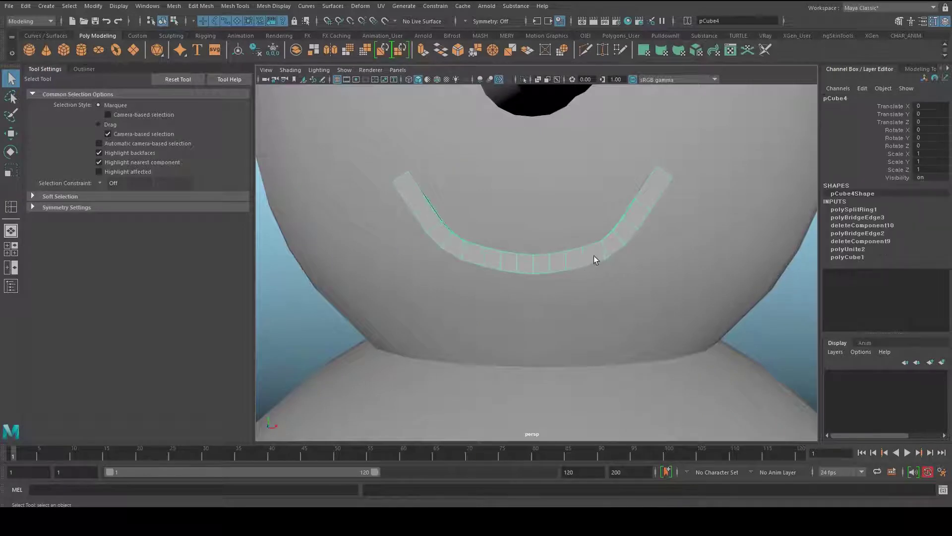
{"action": "right_click_drag", "start_coordinate": [573, 262], "coordinate": [359, 246], "text": "alt"}
{"action": "left_click", "coordinate": [669, 289]}
{"action": "left_click_drag", "start_coordinate": [669, 288], "coordinate": [531, 310], "text": "alt"}
{"action": "scroll", "coordinate": [531, 310], "scroll_direction": "up", "scroll_amount": 8}
- Fit the mouth to the head: scale it to 1.441 in Z, rotate it 8.41 in X and move it to 0.011 Y, -0.071 Z
{"action": "left_click", "coordinate": [555, 270]}
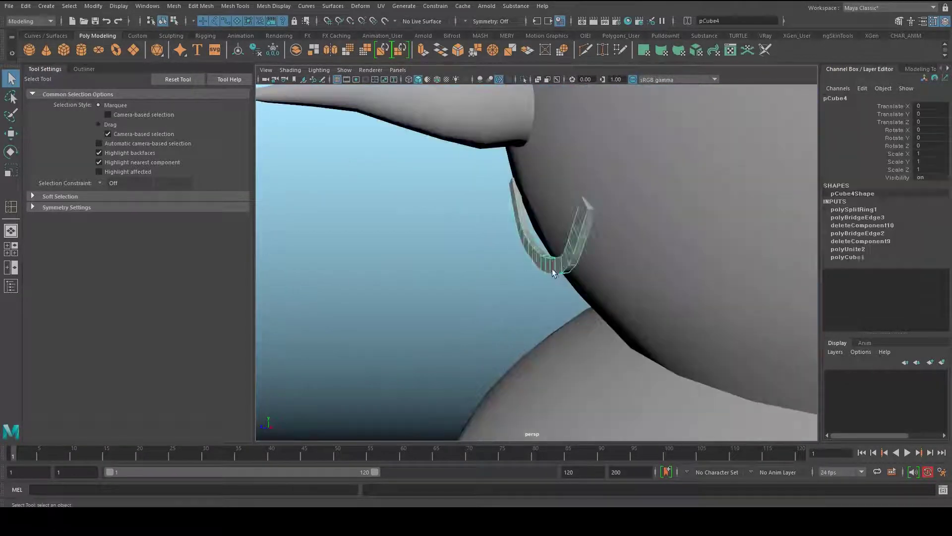
{"action": "scroll", "coordinate": [553, 270], "scroll_direction": "up", "scroll_amount": 4}
{"action": "middle_click_drag", "start_coordinate": [536, 268], "coordinate": [522, 306], "text": "alt"}
{"action": "scroll", "coordinate": [518, 308], "scroll_direction": "down", "scroll_amount": 4}
{"action": "key", "text": "r"}
{"action": "mouse_move", "coordinate": [486, 238]}
{"action": "left_mouse_down"}
{"action": "mouse_move", "coordinate": [470, 241]}
{"action": "mouse_move", "coordinate": [486, 215]}
{"action": "mouse_move", "coordinate": [492, 247]}
{"action": "left_mouse_up"}
{"action": "key", "text": "e"}
{"action": "key", "text": "w"}
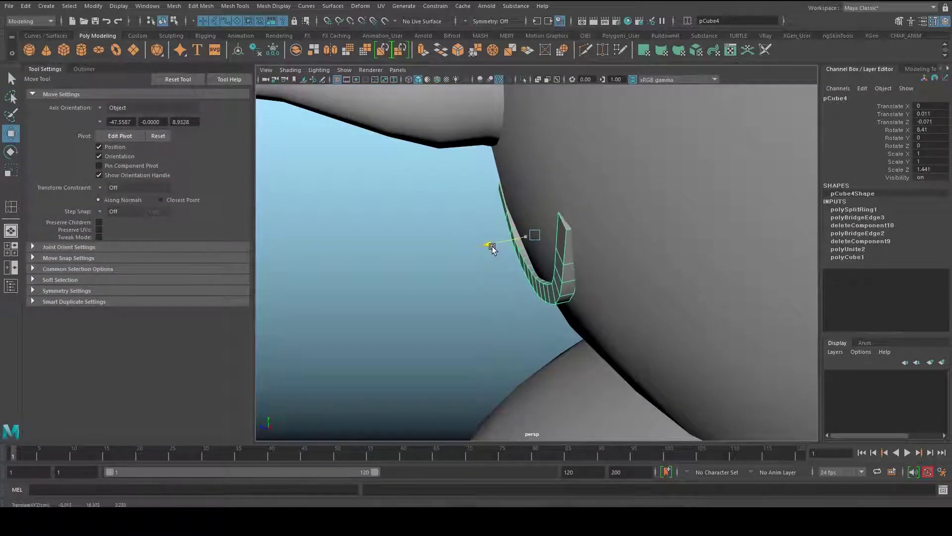
{"action": "left_click", "coordinate": [449, 301]}
- Examine the whole snowman and the front of its middle body sphere
{"action": "scroll", "coordinate": [544, 271], "scroll_direction": "down", "scroll_amount": 6}
{"action": "left_click_drag", "start_coordinate": [449, 302], "coordinate": [602, 272], "text": "alt"}
{"action": "scroll", "coordinate": [602, 273], "scroll_direction": "down", "scroll_amount": 5}
{"action": "middle_click_drag", "start_coordinate": [568, 260], "coordinate": [584, 235], "text": "alt"}
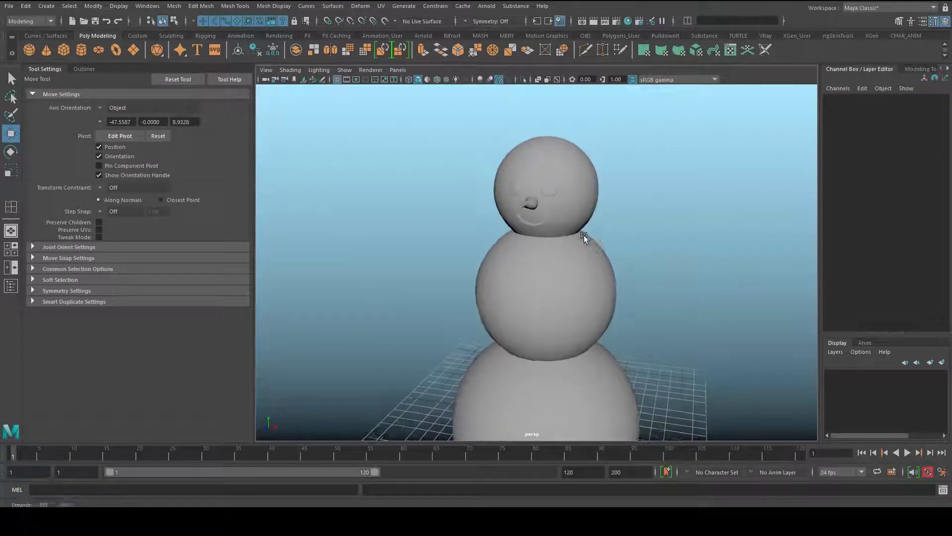
{"action": "scroll", "coordinate": [577, 248], "scroll_direction": "up", "scroll_amount": 3}
{"action": "left_click", "coordinate": [572, 268]}
{"action": "scroll", "coordinate": [532, 256], "scroll_direction": "up", "scroll_amount": 2}
{"action": "left_click_drag", "start_coordinate": [532, 258], "coordinate": [550, 260], "text": "alt"}
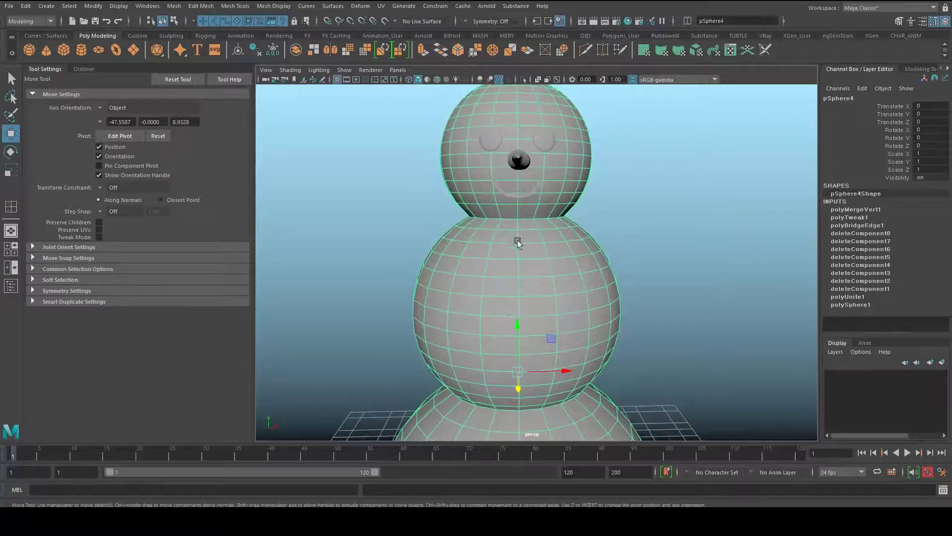
{"action": "middle_click_drag", "start_coordinate": [510, 295], "coordinate": [511, 261], "text": "alt"}
{"action": "right_click_drag", "start_coordinate": [511, 261], "coordinate": [573, 254], "text": "alt"}
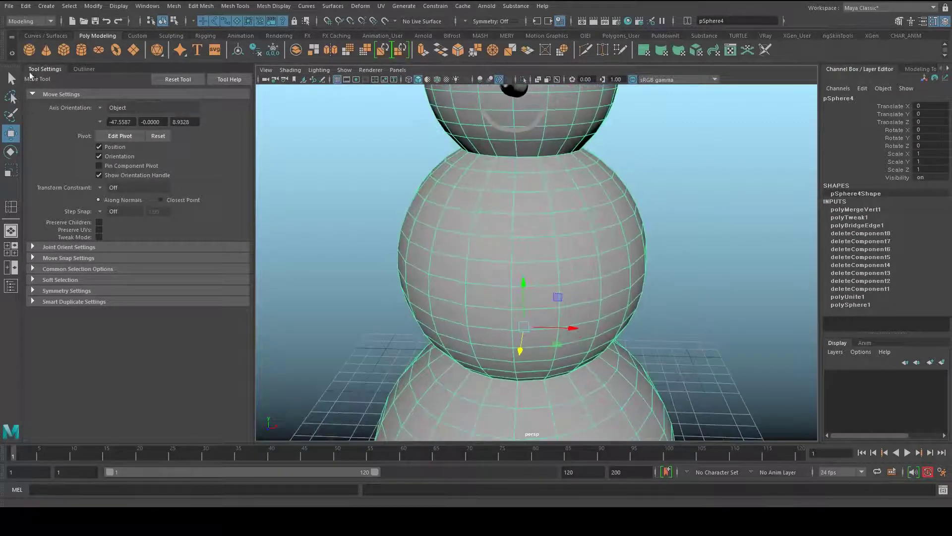
- Create a polygon cylinder and place it in front of the middle body sphere at 12.698 in Y and 7.393 in Z
{"action": "left_click", "coordinate": [81, 51]}
{"action": "middle_click_drag", "start_coordinate": [518, 235], "coordinate": [515, 236]}
{"action": "key", "text": "e"}
{"action": "left_click_drag", "start_coordinate": [514, 236], "coordinate": [588, 267], "text": "alt"}
{"action": "key", "text": "ctrl+z"}
{"action": "middle_click_drag", "start_coordinate": [585, 201], "coordinate": [542, 242], "text": "alt"}
{"action": "key", "text": "w"}
{"action": "left_click_drag", "start_coordinate": [543, 281], "coordinate": [623, 288]}
- Scale the cylinder to a flat button of 0.579 in X and Z and 0.143 in Y
{"action": "key", "text": "r"}
{"action": "left_click_drag", "start_coordinate": [587, 249], "coordinate": [488, 307]}
{"action": "left_click", "coordinate": [499, 314]}
{"action": "middle_click_drag", "start_coordinate": [615, 308], "coordinate": [599, 308]}
{"action": "left_click_drag", "start_coordinate": [599, 308], "coordinate": [572, 272], "text": "alt"}
{"action": "scroll", "coordinate": [558, 251], "scroll_direction": "up", "scroll_amount": 5}
{"action": "scroll", "coordinate": [558, 251], "scroll_direction": "down", "scroll_amount": 4}
- Select the ring of side faces on the button and extrude it outward with a Local Translate Z of 0.114
{"action": "key", "text": "q"}
{"action": "right_click_drag", "start_coordinate": [536, 242], "coordinate": [537, 271]}
{"action": "left_click", "coordinate": [543, 277]}
{"action": "double_click", "coordinate": [531, 278], "text": "shift"}
{"action": "left_click_drag", "start_coordinate": [531, 278], "coordinate": [610, 224], "text": "alt"}
{"action": "scroll", "coordinate": [503, 285], "scroll_direction": "up", "scroll_amount": 3}
{"action": "key", "text": "ctrl+e"}
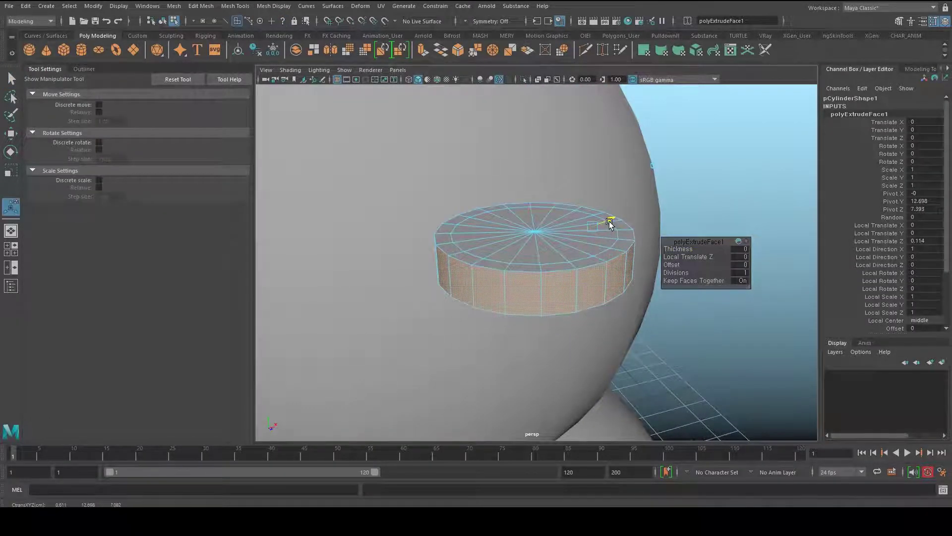
{"action": "right_click_drag", "start_coordinate": [445, 275], "coordinate": [524, 289], "text": "alt"}
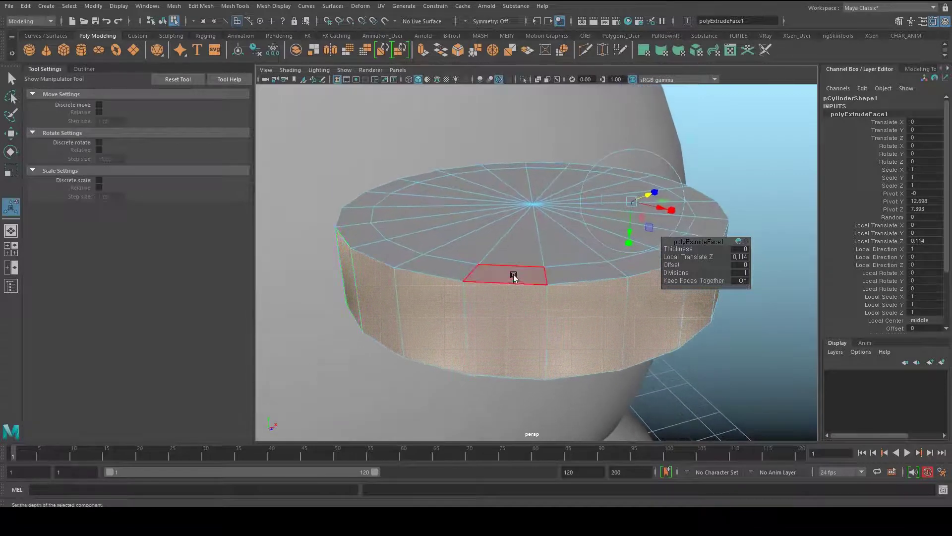
- Extrude the ring of faces around the button's top edge upward into a raised rim, and return to object mode
{"action": "left_click", "coordinate": [434, 265]}
{"action": "double_click", "coordinate": [395, 252], "text": "shift"}
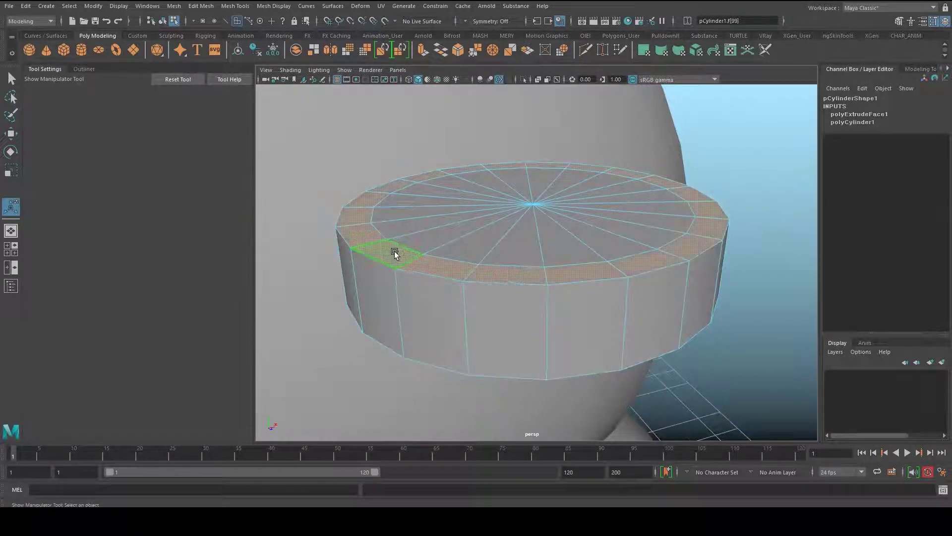
{"action": "key", "text": "ctrl+e"}
{"action": "left_click_drag", "start_coordinate": [629, 140], "coordinate": [633, 119]}
{"action": "key", "text": "q"}
{"action": "right_click_drag", "start_coordinate": [597, 155], "coordinate": [751, 133]}
{"action": "left_click", "coordinate": [750, 137]}
- Examine the rimmed button in front of the body and select it with the Move tool
{"action": "scroll", "coordinate": [734, 149], "scroll_direction": "down", "scroll_amount": 5}
{"action": "left_click_drag", "start_coordinate": [694, 171], "coordinate": [549, 268], "text": "alt"}
{"action": "left_click", "coordinate": [456, 277]}
{"action": "key", "text": "f"}
{"action": "left_click", "coordinate": [326, 283]}
{"action": "scroll", "coordinate": [446, 279], "scroll_direction": "down", "scroll_amount": 5}
{"action": "left_click", "coordinate": [549, 268]}
{"action": "scroll", "coordinate": [536, 263], "scroll_direction": "down", "scroll_amount": 6}
{"action": "key", "text": "w"}
{"action": "middle_click_drag", "start_coordinate": [481, 243], "coordinate": [508, 265], "text": "alt"}
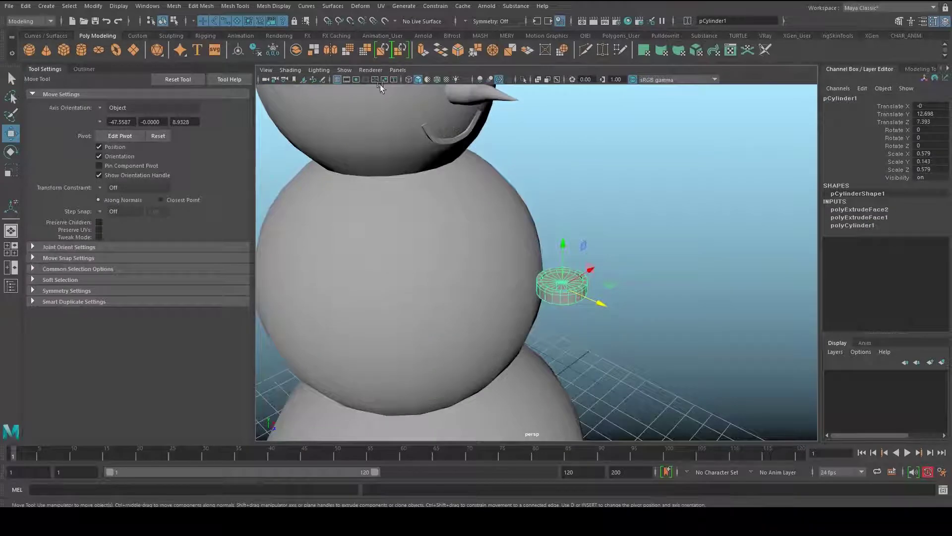
- Show wireframe over the shaded objects, then move the button against the upper front of the middle body sphere and tilt it to the surface
{"action": "left_click", "coordinate": [437, 79]}
{"action": "left_click_drag", "start_coordinate": [445, 150], "coordinate": [489, 213], "text": "alt"}
{"action": "mouse_move", "coordinate": [564, 298]}
{"action": "left_mouse_down"}
{"action": "mouse_move", "coordinate": [439, 185]}
{"action": "mouse_move", "coordinate": [449, 173]}
{"action": "mouse_move", "coordinate": [462, 206]}
{"action": "mouse_move", "coordinate": [534, 185]}
{"action": "left_mouse_up"}
{"action": "key", "text": "e"}
{"action": "key", "text": "w"}
{"action": "key", "text": "e"}
- Duplicate the button and place the copy lower on the front of the middle sphere, tilted to follow the surface
{"action": "left_click_drag", "start_coordinate": [513, 223], "coordinate": [496, 260], "text": "alt"}
{"action": "key", "text": "ctrl+d"}
{"action": "key", "text": "w"}
{"action": "left_click_drag", "start_coordinate": [438, 188], "coordinate": [564, 320]}
{"action": "key", "text": "e"}
{"action": "key", "text": "w"}
- Duplicate the button once more as the lowest of the row on the middle sphere, and deselect it
{"action": "key", "text": "ctrl+d"}
{"action": "key", "text": "e"}
{"action": "left_click_drag", "start_coordinate": [566, 321], "coordinate": [625, 329], "text": "alt"}
{"action": "middle_click_drag", "start_coordinate": [625, 328], "coordinate": [624, 319]}
{"action": "left_click", "coordinate": [624, 320]}
- Examine the row of buttons and the face from the front, ending at the head
{"action": "left_click_drag", "start_coordinate": [624, 320], "coordinate": [518, 322], "text": "alt"}
{"action": "right_click_drag", "start_coordinate": [519, 322], "coordinate": [434, 320], "text": "alt"}
{"action": "left_click_drag", "start_coordinate": [434, 320], "coordinate": [413, 326], "text": "alt"}
{"action": "middle_click_drag", "start_coordinate": [466, 257], "coordinate": [468, 286], "text": "alt"}
{"action": "left_click_drag", "start_coordinate": [468, 287], "coordinate": [499, 205], "text": "alt"}
{"action": "middle_click_drag", "start_coordinate": [499, 205], "coordinate": [477, 280], "text": "alt"}
{"action": "right_click_drag", "start_coordinate": [437, 258], "coordinate": [461, 209], "text": "alt"}
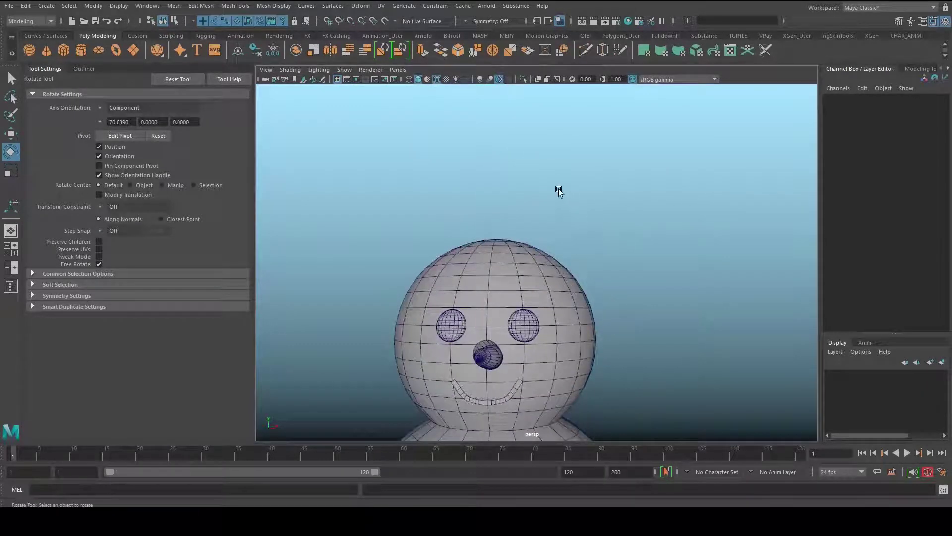
{"action": "middle_click_drag", "start_coordinate": [437, 241], "coordinate": [463, 203], "text": "alt"}
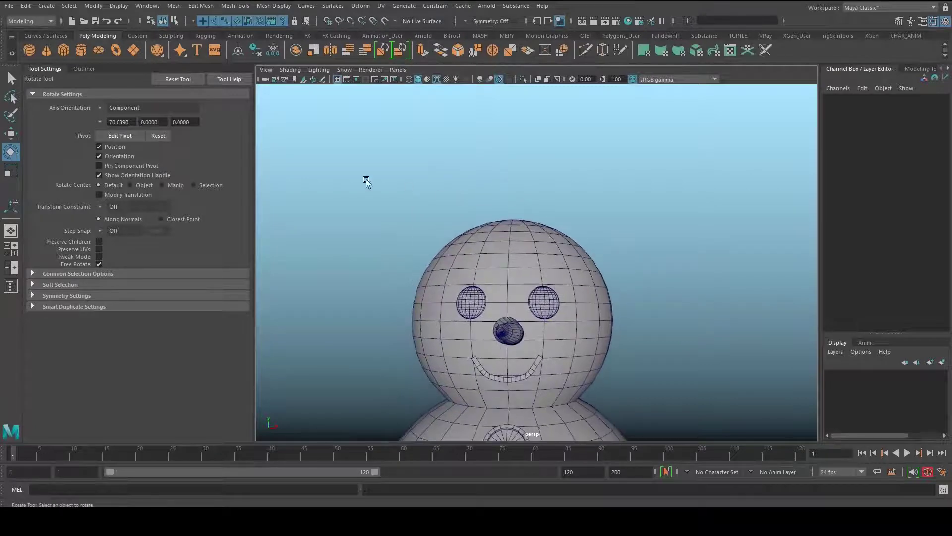
- Create another polygon cylinder and snap it to the vertex at the top of the head
{"action": "key", "text": "g"}
{"action": "left_click_drag", "start_coordinate": [499, 230], "coordinate": [509, 302], "text": "alt"}
{"action": "right_click_drag", "start_coordinate": [525, 246], "coordinate": [488, 279], "text": "alt"}
{"action": "middle_click_drag", "start_coordinate": [488, 280], "coordinate": [486, 239], "text": "alt"}
{"action": "left_click_drag", "start_coordinate": [486, 239], "coordinate": [471, 241], "text": "alt"}
{"action": "right_click_drag", "start_coordinate": [471, 241], "coordinate": [546, 223], "text": "alt"}
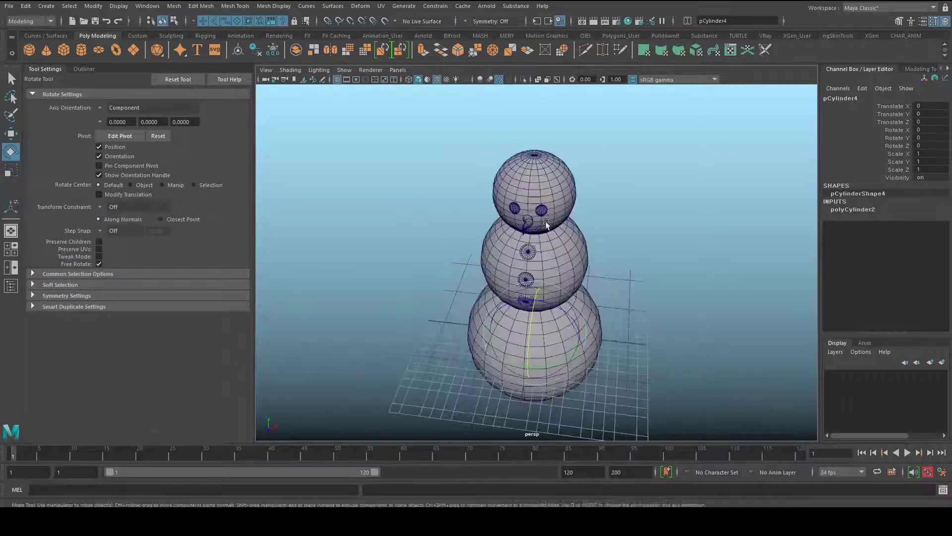
{"action": "key", "text": "w"}
{"action": "key", "text": "v"}
{"action": "middle_click", "coordinate": [534, 154]}
- Raise the cylinder to Translate Y 23.751 and scale it uniformly to 2.853 as a hat on the head
{"action": "key", "text": "r"}
{"action": "middle_click_drag", "start_coordinate": [502, 240], "coordinate": [522, 239]}
{"action": "left_click_drag", "start_coordinate": [521, 239], "coordinate": [537, 202], "text": "alt"}
{"action": "key", "text": "w"}
{"action": "left_click_drag", "start_coordinate": [533, 155], "coordinate": [535, 130]}
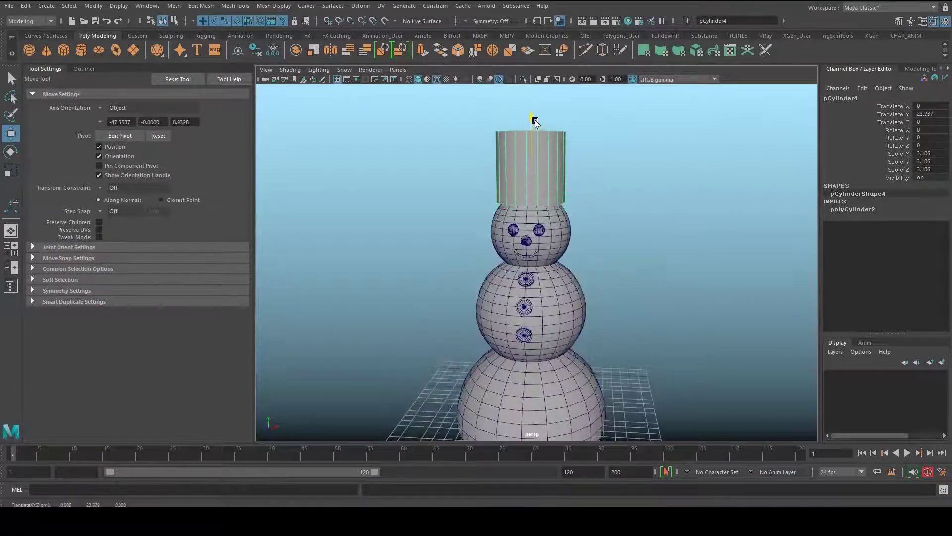
{"action": "scroll", "coordinate": [545, 268], "scroll_direction": "up", "scroll_amount": 4}
{"action": "key", "text": "r"}
{"action": "middle_click_drag", "start_coordinate": [555, 271], "coordinate": [542, 270]}
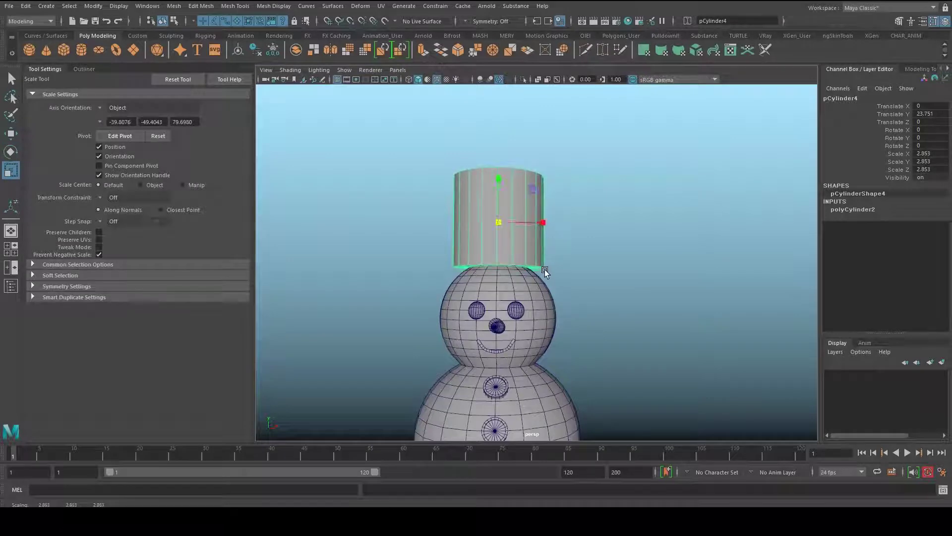
- Turn off the wireframe overlay on shaded objects and collapse the tool settings around the hat view
{"action": "scroll", "coordinate": [524, 226], "scroll_direction": "up", "scroll_amount": 2}
{"action": "middle_click_drag", "start_coordinate": [370, 99], "coordinate": [415, 94], "text": "alt"}
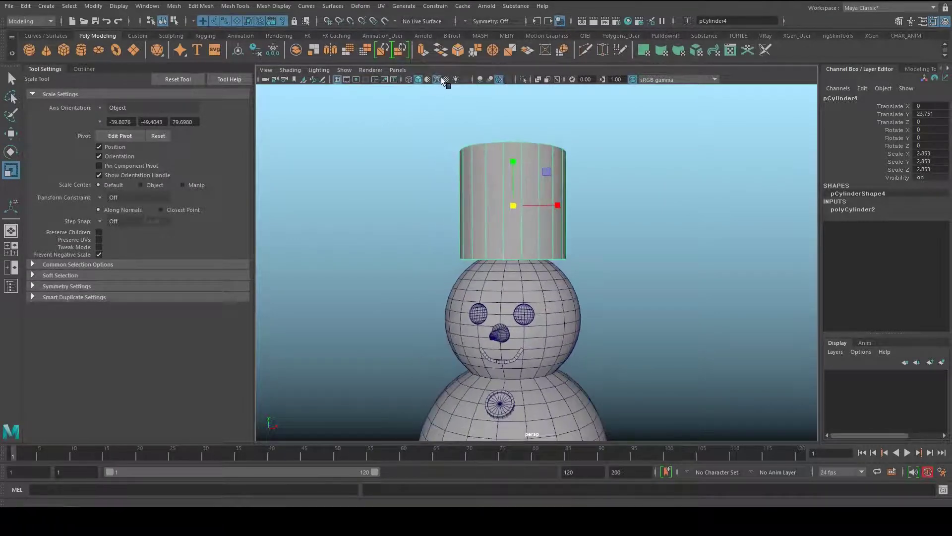
{"action": "left_click", "coordinate": [419, 80]}
{"action": "left_click", "coordinate": [43, 71]}
{"action": "left_click_drag", "start_coordinate": [284, 144], "coordinate": [530, 215], "text": "alt"}
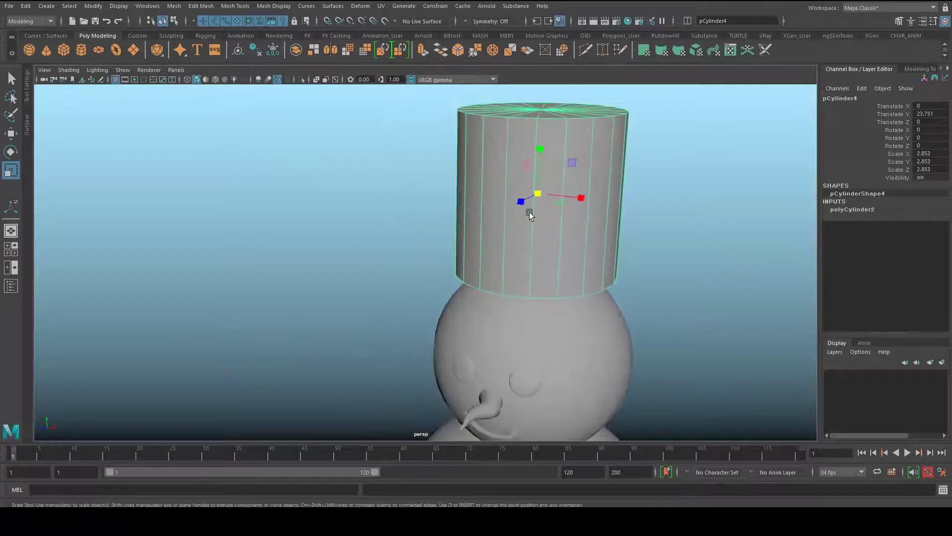
{"action": "left_click_drag", "start_coordinate": [513, 171], "coordinate": [339, 171], "text": "alt"}
- Set the hat cylinder's Subdivisions Height to 8
{"action": "left_click", "coordinate": [858, 212]}
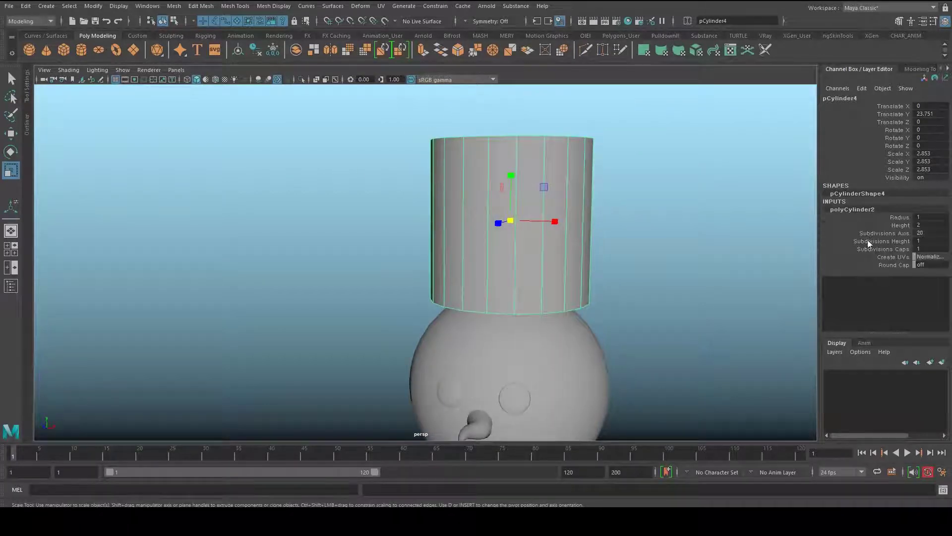
{"action": "left_click_drag", "start_coordinate": [410, 181], "coordinate": [709, 248], "text": "alt"}
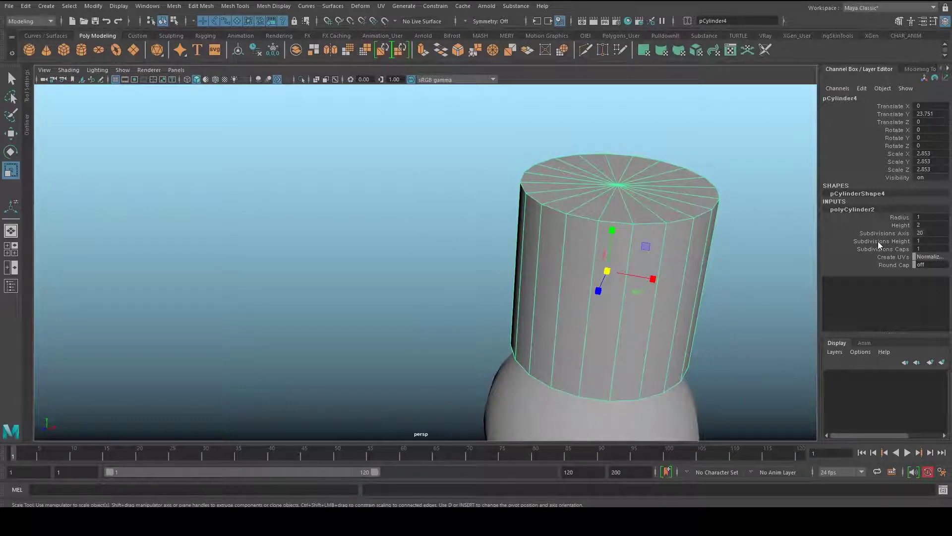
{"action": "left_click", "coordinate": [877, 241]}
{"action": "middle_click_drag", "start_coordinate": [757, 255], "coordinate": [698, 245]}
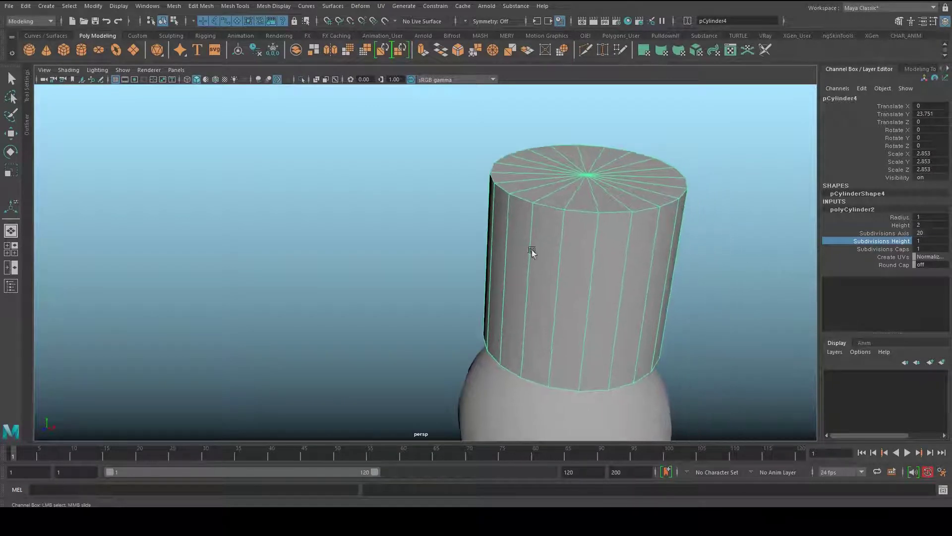
{"action": "right_click_drag", "start_coordinate": [196, 213], "coordinate": [255, 257], "text": "alt"}
{"action": "middle_click_drag", "start_coordinate": [254, 226], "coordinate": [280, 229]}
{"action": "left_click_drag", "start_coordinate": [280, 229], "coordinate": [284, 216], "text": "alt"}
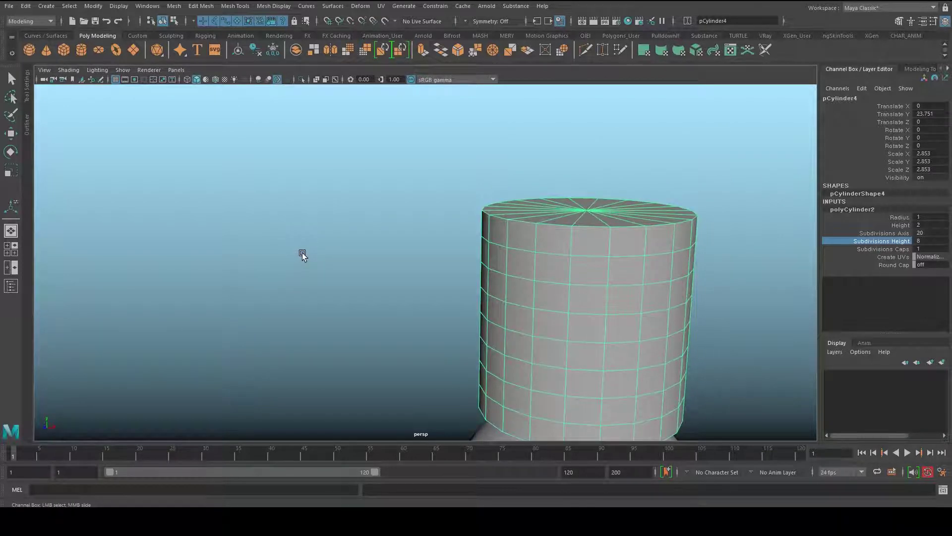
- Examine the subdivided hat cylinder and its top cap from above and up close
{"action": "left_click_drag", "start_coordinate": [303, 253], "coordinate": [399, 183], "text": "alt"}
{"action": "scroll", "coordinate": [255, 142], "scroll_direction": "down", "scroll_amount": 3}
{"action": "scroll", "coordinate": [404, 186], "scroll_direction": "down", "scroll_amount": 4}
{"action": "middle_click_drag", "start_coordinate": [406, 188], "coordinate": [405, 265], "text": "alt"}
{"action": "right_click_drag", "start_coordinate": [405, 266], "coordinate": [660, 265], "text": "alt"}
{"action": "middle_click_drag", "start_coordinate": [575, 265], "coordinate": [562, 304], "text": "alt"}
{"action": "right_click_drag", "start_coordinate": [562, 287], "coordinate": [627, 287], "text": "alt"}
{"action": "left_click_drag", "start_coordinate": [512, 262], "coordinate": [559, 252], "text": "alt"}
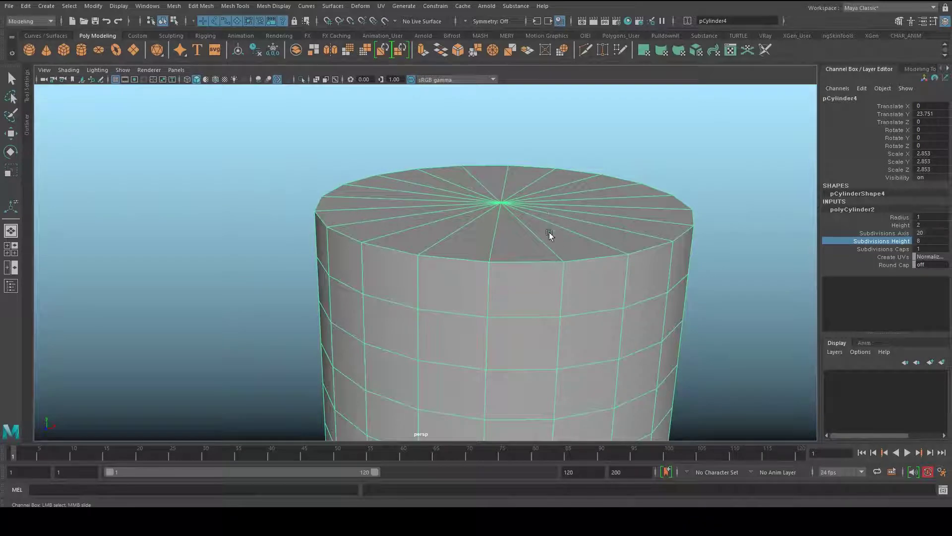
{"action": "right_click_drag", "start_coordinate": [482, 230], "coordinate": [566, 278], "text": "alt"}
{"action": "middle_click_drag", "start_coordinate": [565, 278], "coordinate": [557, 302], "text": "alt"}
- Select the edge loop around the hat's top cap and scale it inward to taper the top
{"action": "key", "text": "q"}
{"action": "left_click_drag", "start_coordinate": [499, 249], "coordinate": [493, 198], "text": "alt"}
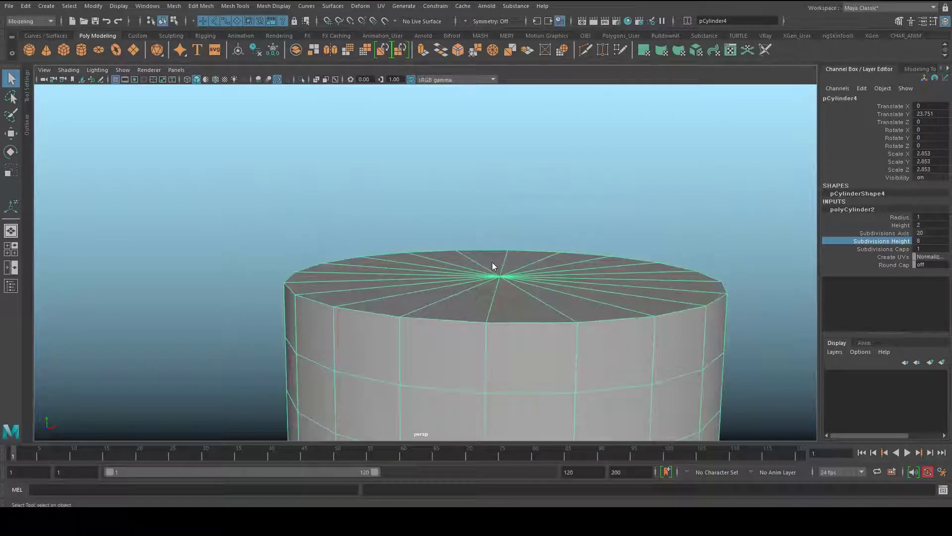
{"action": "right_click", "coordinate": [492, 242]}
{"action": "right_click_drag", "start_coordinate": [469, 229], "coordinate": [446, 241]}
{"action": "left_click", "coordinate": [500, 276]}
{"action": "key", "text": "w"}
{"action": "middle_click_drag", "start_coordinate": [508, 299], "coordinate": [501, 174], "text": "alt"}
{"action": "left_click_drag", "start_coordinate": [475, 210], "coordinate": [455, 247], "text": "alt"}
{"action": "right_click", "coordinate": [448, 242]}
{"action": "left_click", "coordinate": [443, 224]}
{"action": "double_click", "coordinate": [444, 224]}
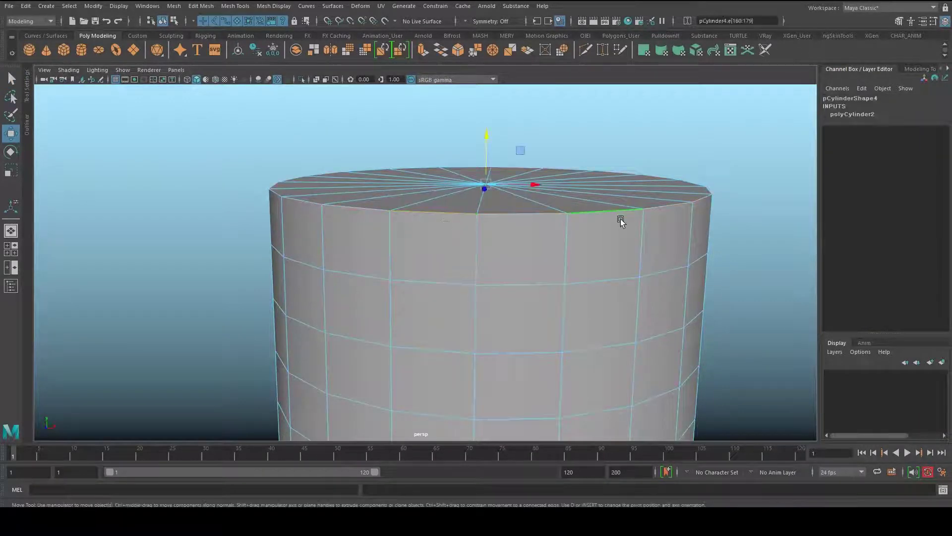
{"action": "key", "text": "r"}
{"action": "middle_click_drag", "start_coordinate": [554, 261], "coordinate": [515, 247]}
- Move the second edge loop up close to the top edge and scale it slightly inward
{"action": "double_click", "coordinate": [514, 272]}
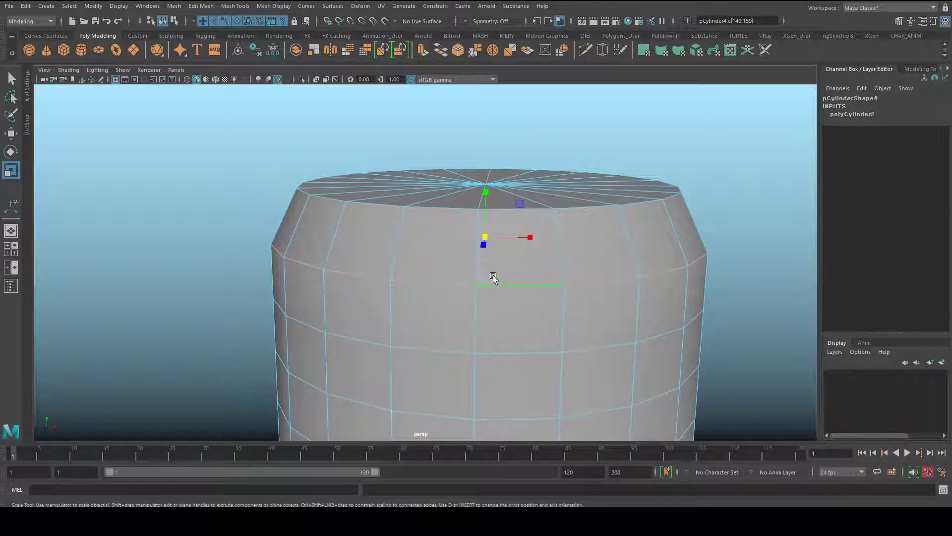
{"action": "key", "text": "w"}
{"action": "left_click_drag", "start_coordinate": [486, 200], "coordinate": [488, 167]}
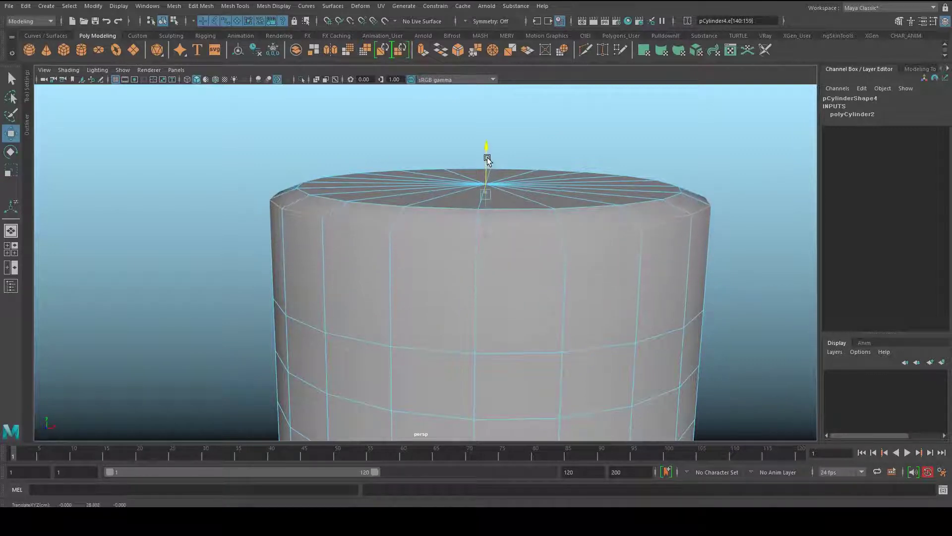
{"action": "key", "text": "r"}
{"action": "middle_click_drag", "start_coordinate": [527, 259], "coordinate": [506, 256]}
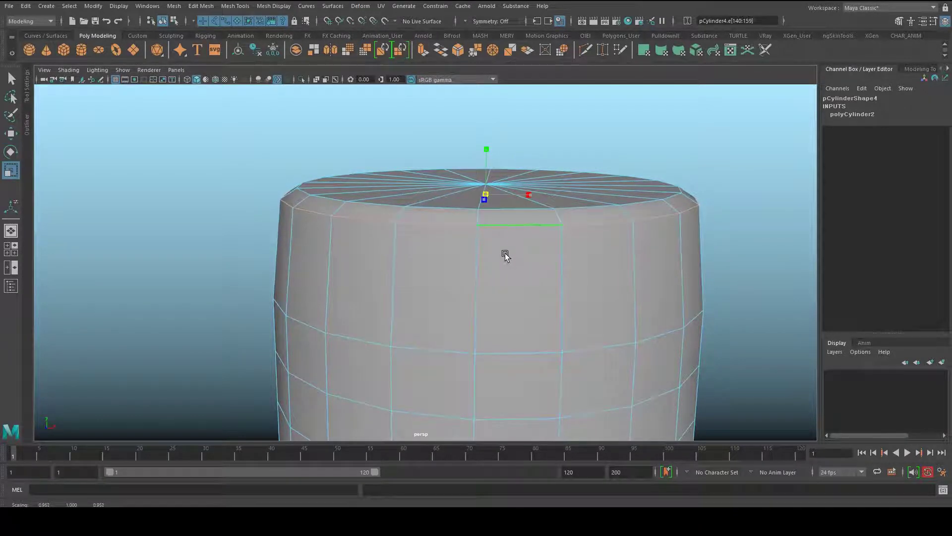
- Move the third edge loop up just beneath the second one to round off the hat's top edge
{"action": "double_click", "coordinate": [525, 335]}
{"action": "key", "text": "w"}
{"action": "left_click_drag", "start_coordinate": [485, 240], "coordinate": [476, 164]}
{"action": "left_click_drag", "start_coordinate": [514, 297], "coordinate": [531, 249], "text": "alt"}
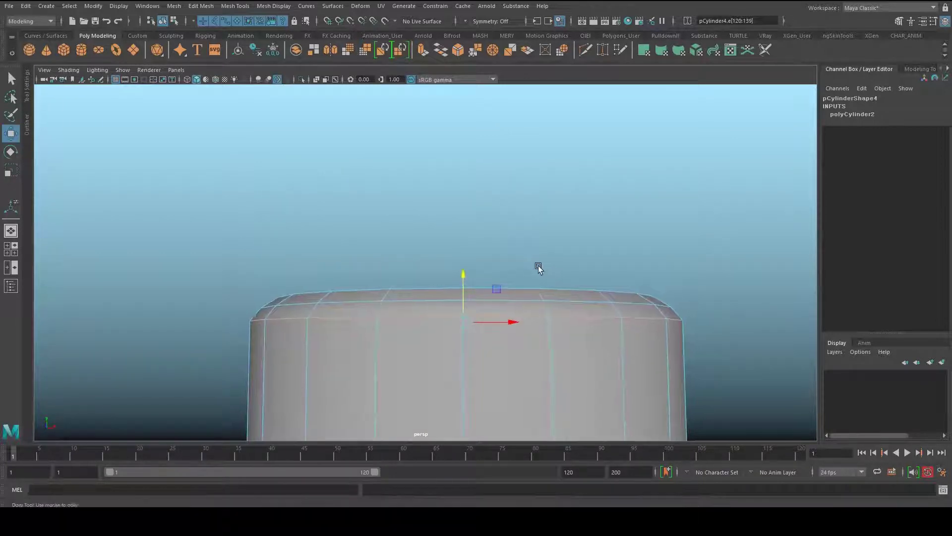
- Return to object mode, deselect the hat and examine its rounded top edge
{"action": "key", "text": "f"}
{"action": "right_click_drag", "start_coordinate": [474, 251], "coordinate": [707, 245], "text": "alt"}
{"action": "key", "text": "q"}
{"action": "right_click_drag", "start_coordinate": [606, 236], "coordinate": [629, 219]}
{"action": "left_click", "coordinate": [680, 243]}
{"action": "right_click_drag", "start_coordinate": [679, 253], "coordinate": [617, 279], "text": "alt"}
{"action": "middle_click_drag", "start_coordinate": [616, 279], "coordinate": [557, 206], "text": "alt"}
{"action": "right_click_drag", "start_coordinate": [557, 206], "coordinate": [543, 234], "text": "alt"}
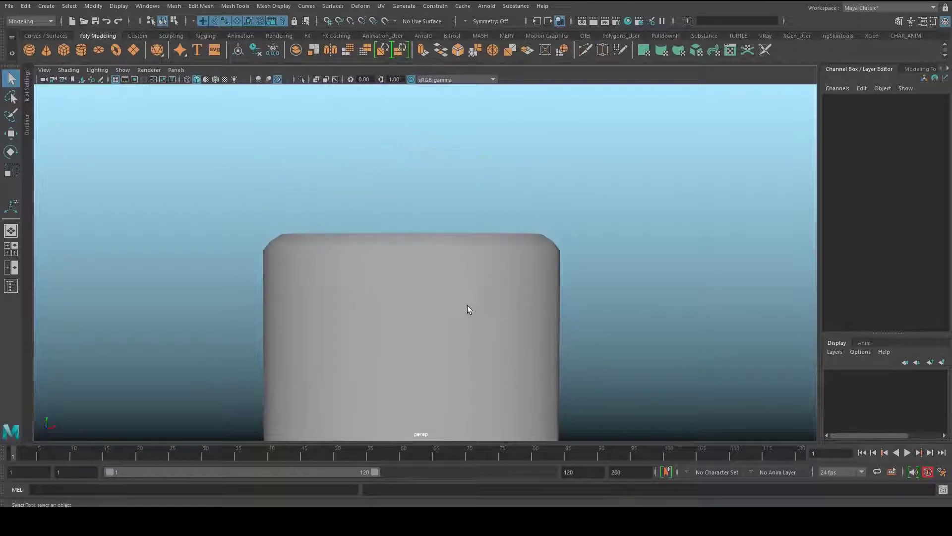
- Select the hat cylinder and examine the spacing of the edge loops along its side
{"action": "right_click_drag", "start_coordinate": [468, 308], "coordinate": [564, 203], "text": "alt"}
{"action": "left_click", "coordinate": [586, 257]}
{"action": "right_click_drag", "start_coordinate": [586, 253], "coordinate": [444, 285], "text": "alt"}
{"action": "middle_click_drag", "start_coordinate": [444, 285], "coordinate": [487, 193], "text": "alt"}
{"action": "right_click_drag", "start_coordinate": [488, 193], "coordinate": [546, 296], "text": "alt"}
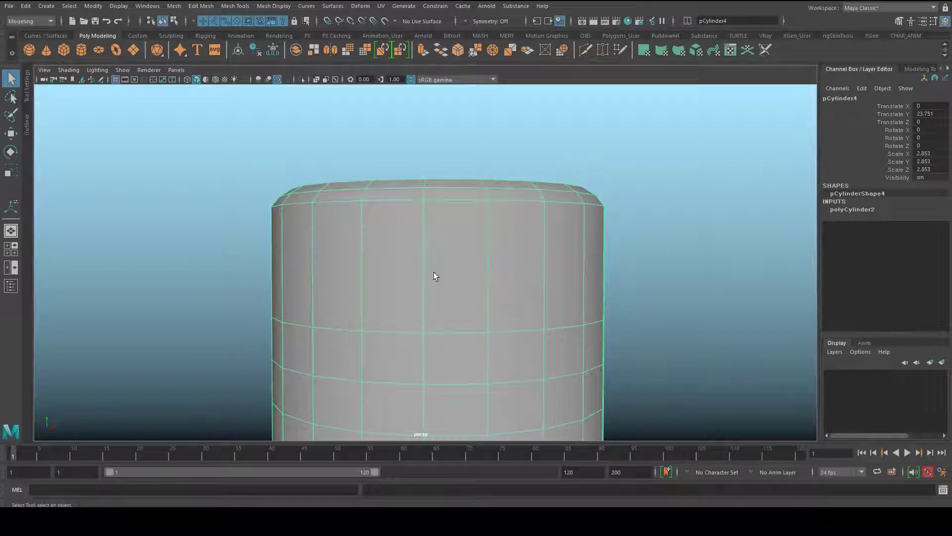
{"action": "middle_click_drag", "start_coordinate": [478, 268], "coordinate": [477, 198], "text": "alt"}
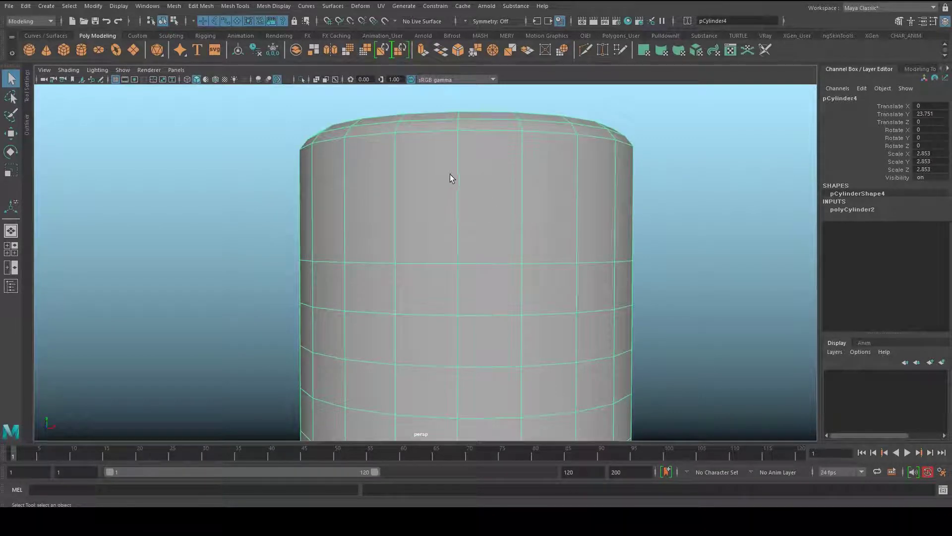
{"action": "right_click_drag", "start_coordinate": [464, 178], "coordinate": [524, 255], "text": "alt"}
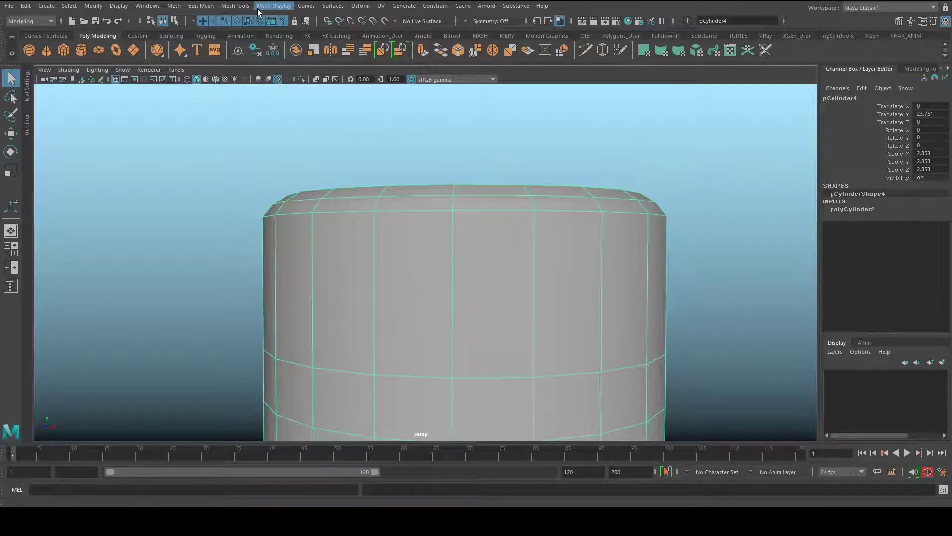
- Insert 2 evenly spaced edge loops in the wide gap below the hat's rounded top with the Insert Edge Loop tool
{"action": "left_click", "coordinate": [235, 6]}
{"action": "left_click", "coordinate": [246, 70]}
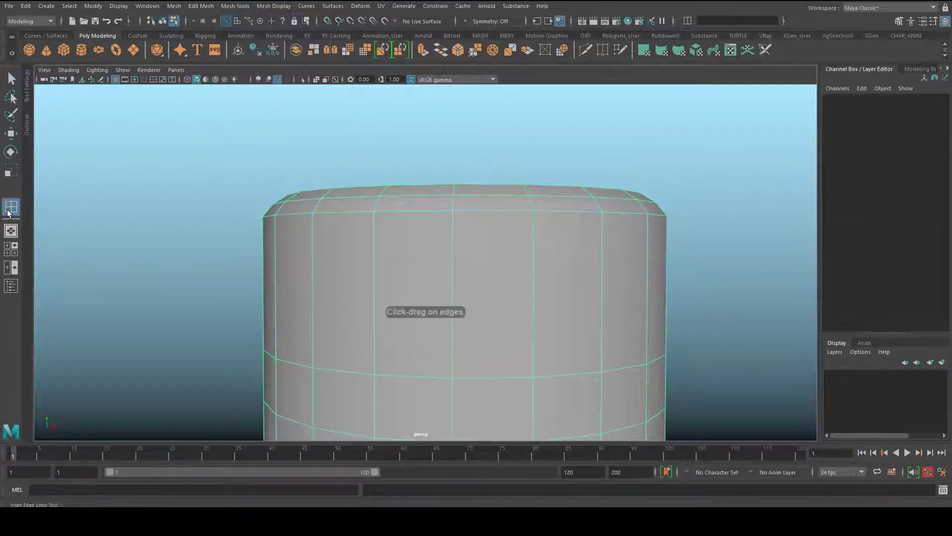
{"action": "double_click", "coordinate": [10, 208]}
{"action": "double_click", "coordinate": [110, 170]}
{"action": "type", "text": "2"}
{"action": "key", "text": "Return"}
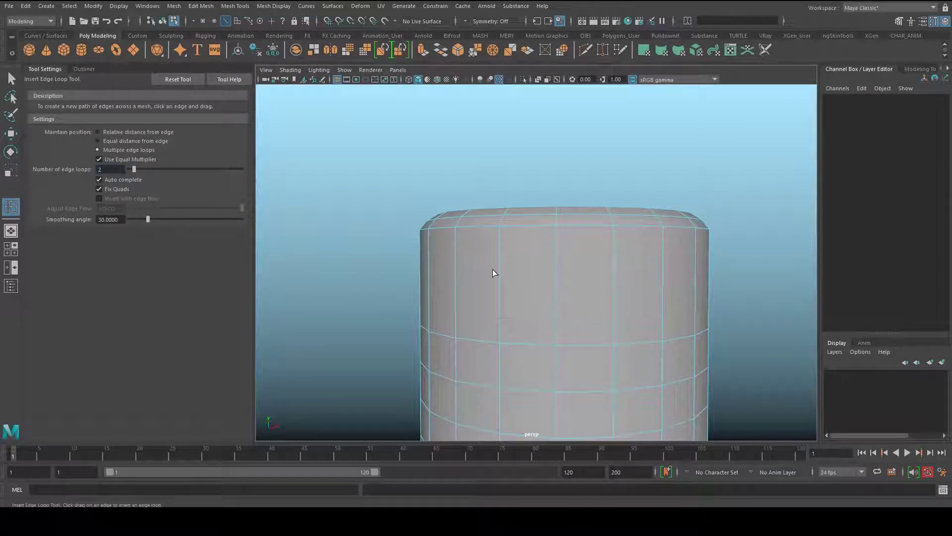
{"action": "left_click", "coordinate": [499, 272]}
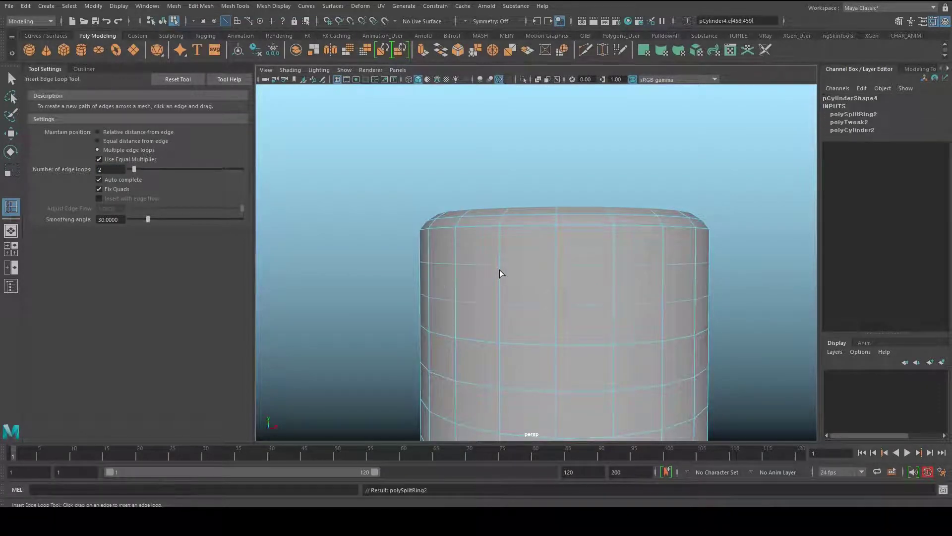
- Leave the Insert Edge Loop tool, return to object mode and examine the hat's bottom edge above the head
{"action": "middle_click_drag", "start_coordinate": [472, 264], "coordinate": [573, 214], "text": "alt"}
{"action": "scroll", "coordinate": [573, 215], "scroll_direction": "down", "scroll_amount": 2}
{"action": "key", "text": "q"}
{"action": "right_click_drag", "start_coordinate": [534, 205], "coordinate": [559, 189]}
{"action": "scroll", "coordinate": [548, 254], "scroll_direction": "down", "scroll_amount": 4}
{"action": "middle_click_drag", "start_coordinate": [548, 255], "coordinate": [547, 248], "text": "alt"}
{"action": "right_click_drag", "start_coordinate": [548, 248], "coordinate": [615, 271], "text": "alt"}
{"action": "middle_click_drag", "start_coordinate": [615, 272], "coordinate": [614, 229], "text": "alt"}
{"action": "left_click_drag", "start_coordinate": [614, 229], "coordinate": [590, 245], "text": "alt"}
{"action": "middle_click_drag", "start_coordinate": [591, 245], "coordinate": [589, 285], "text": "alt"}
{"action": "right_click_drag", "start_coordinate": [589, 285], "coordinate": [672, 276], "text": "alt"}
{"action": "left_click_drag", "start_coordinate": [569, 270], "coordinate": [561, 228], "text": "alt"}
{"action": "right_click_drag", "start_coordinate": [561, 228], "coordinate": [727, 231], "text": "alt"}
- Extrude the ring of faces around the hat's bottom edge outward with a Local Translate Z of 3.081 to form a brim
{"action": "right_click_drag", "start_coordinate": [531, 242], "coordinate": [531, 269]}
{"action": "double_click", "coordinate": [595, 254]}
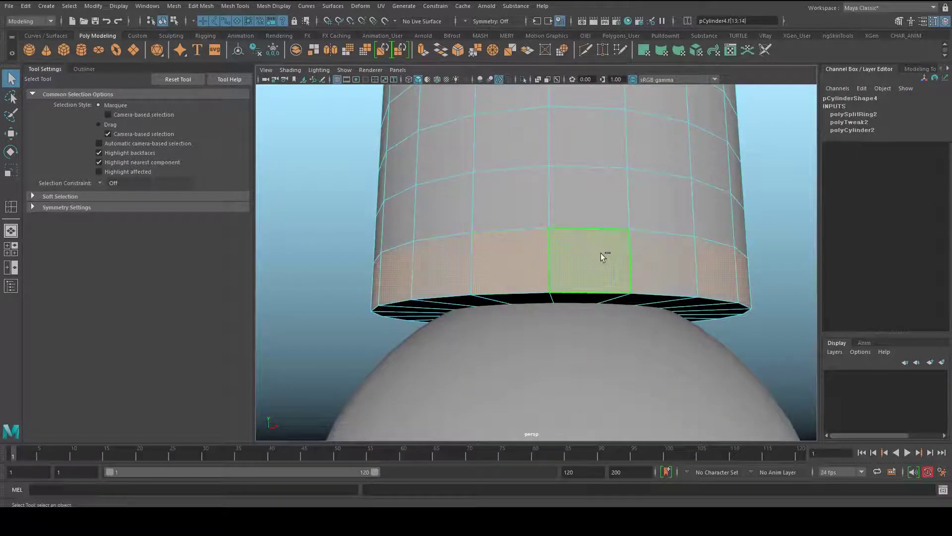
{"action": "left_click_drag", "start_coordinate": [600, 253], "coordinate": [594, 251], "text": "alt"}
{"action": "middle_click_drag", "start_coordinate": [595, 251], "coordinate": [591, 264], "text": "alt"}
{"action": "right_click_drag", "start_coordinate": [594, 268], "coordinate": [568, 247], "text": "alt"}
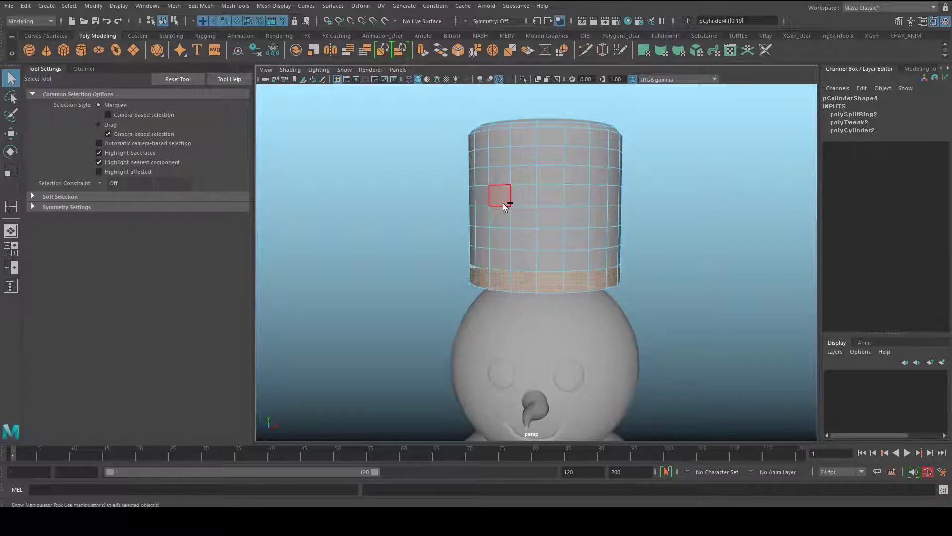
{"action": "key", "text": "ctrl+e"}
{"action": "middle_click_drag", "start_coordinate": [594, 279], "coordinate": [573, 259], "text": "alt"}
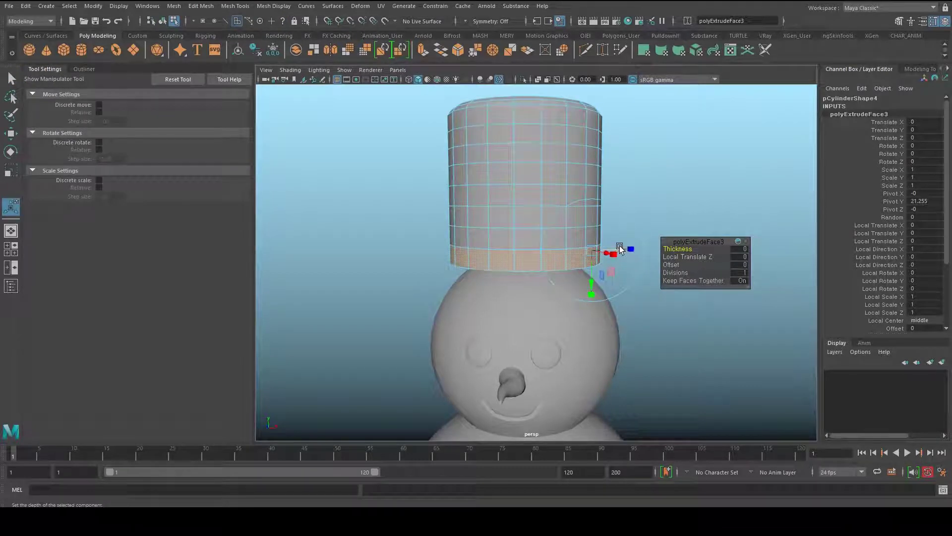
{"action": "left_click_drag", "start_coordinate": [620, 248], "coordinate": [681, 246]}
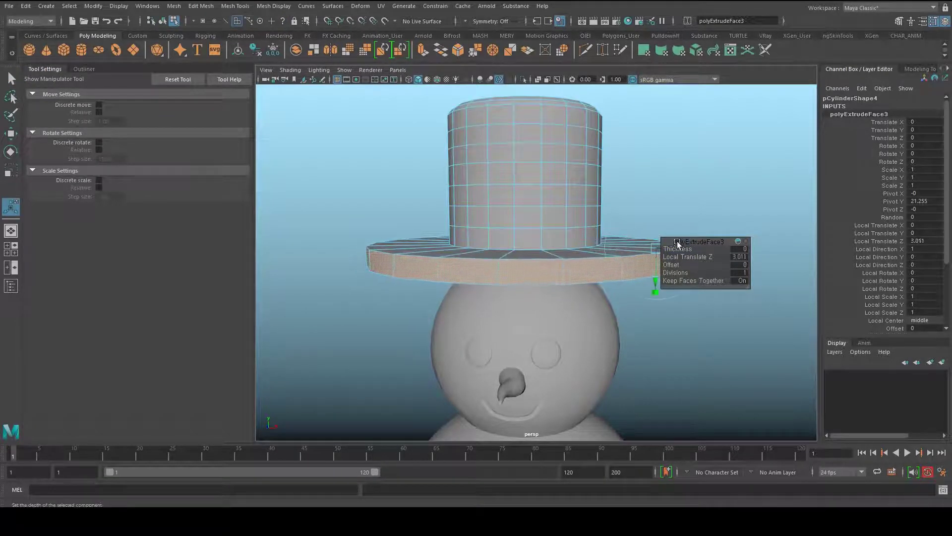
{"action": "right_click_drag", "start_coordinate": [595, 228], "coordinate": [451, 204], "text": "alt"}
{"action": "left_click_drag", "start_coordinate": [451, 204], "coordinate": [476, 238], "text": "alt"}
{"action": "right_click_drag", "start_coordinate": [476, 238], "coordinate": [574, 238], "text": "alt"}
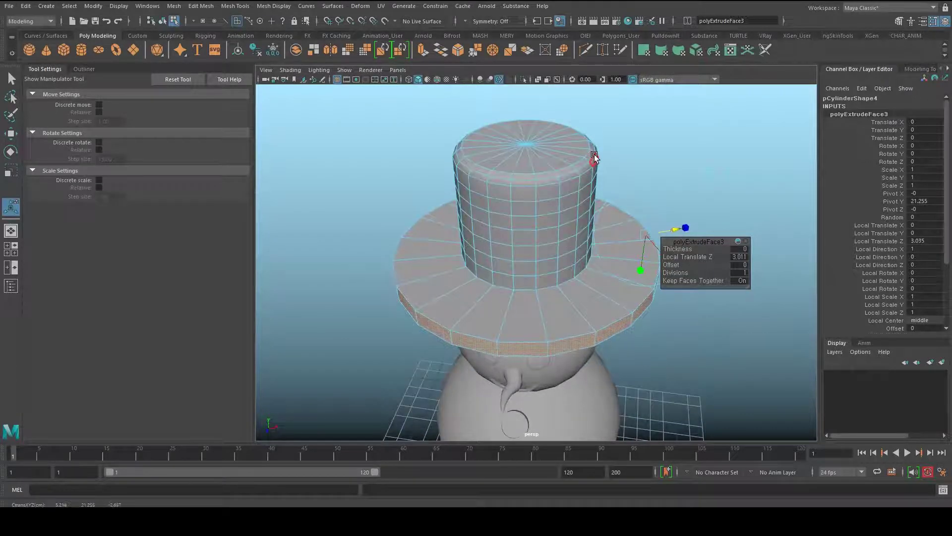
- Try to shift the brim's outer faces vertically along the extrusion manipulator's local axis, and undo the shifts
{"action": "left_click_drag", "start_coordinate": [595, 157], "coordinate": [403, 252], "text": "alt"}
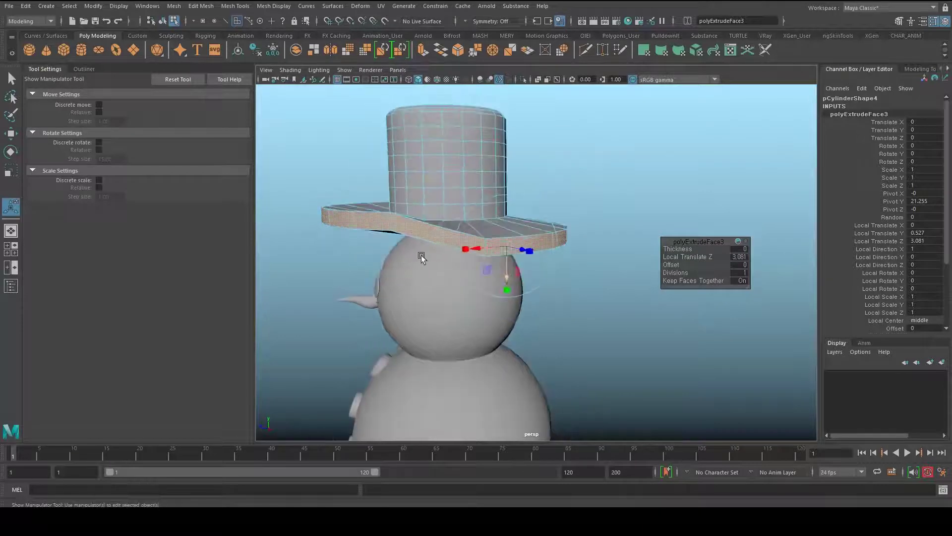
{"action": "key", "text": "ctrl+z"}
{"action": "middle_click_drag", "start_coordinate": [457, 272], "coordinate": [475, 275], "text": "alt"}
{"action": "left_click_drag", "start_coordinate": [526, 264], "coordinate": [538, 289]}
{"action": "key", "text": "ctrl+z"}
{"action": "key", "text": "ctrl+z"}
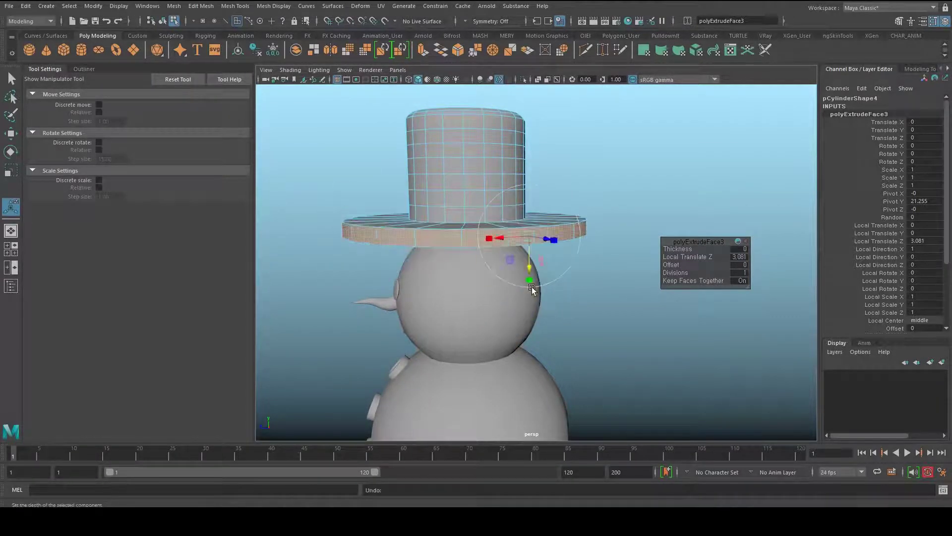
- Lower the brim's outer ring of faces to a Translate Y of -0.887 so the brim slopes downward
{"action": "middle_click_drag", "start_coordinate": [430, 255], "coordinate": [438, 274], "text": "alt"}
{"action": "right_click_drag", "start_coordinate": [437, 272], "coordinate": [551, 279], "text": "alt"}
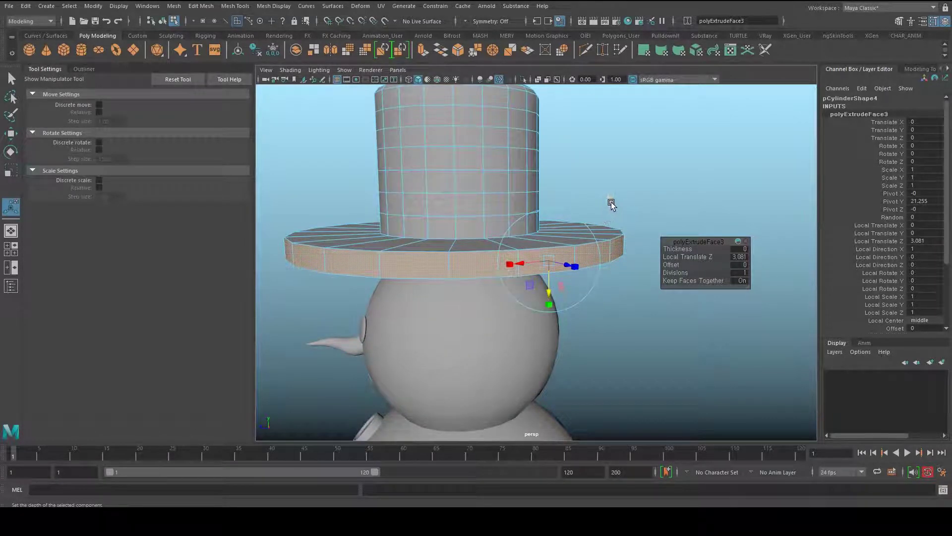
{"action": "key", "text": "t"}
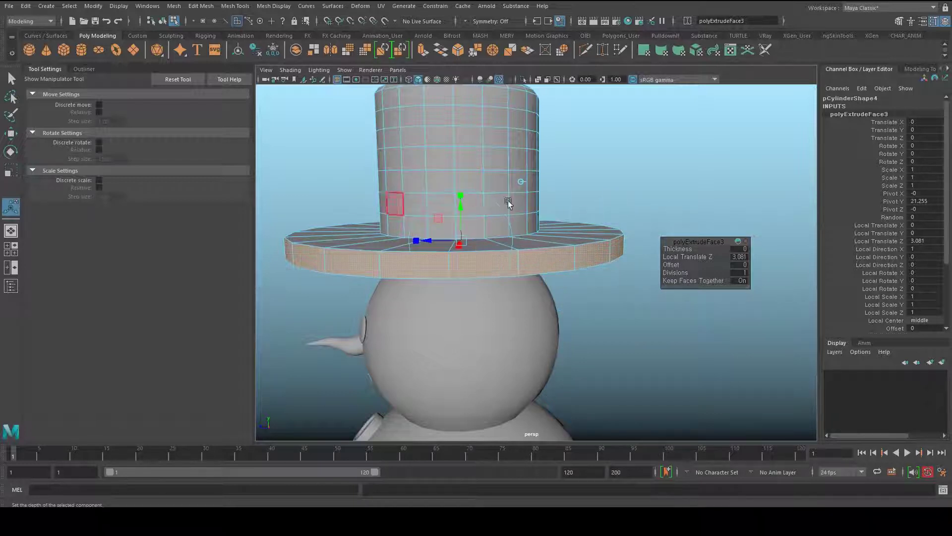
{"action": "left_click_drag", "start_coordinate": [463, 207], "coordinate": [466, 231]}
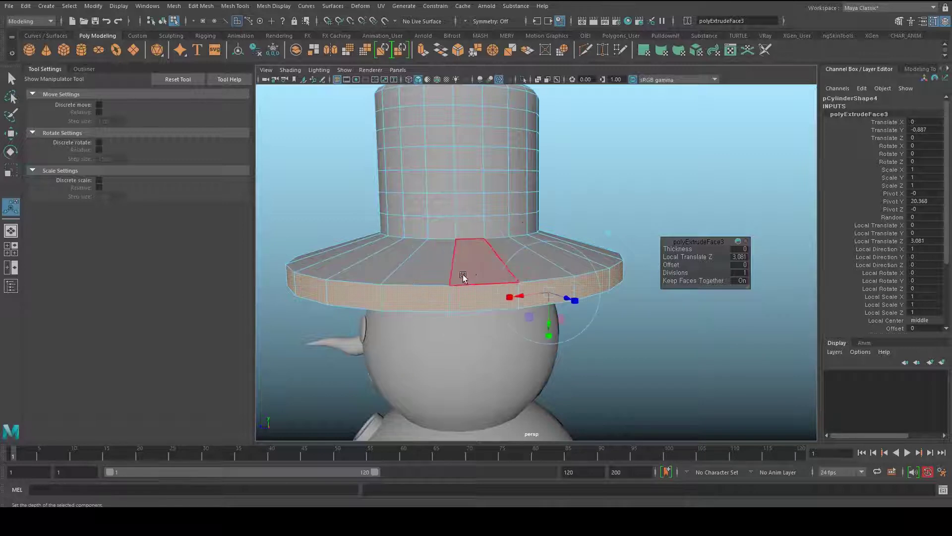
- Flatten the brim's outer ring of faces to a Local Scale Y of 0.379 and set the brim extrusion's divisions to 3
{"action": "left_click_drag", "start_coordinate": [461, 276], "coordinate": [505, 252], "text": "alt"}
{"action": "left_click_drag", "start_coordinate": [581, 322], "coordinate": [578, 307]}
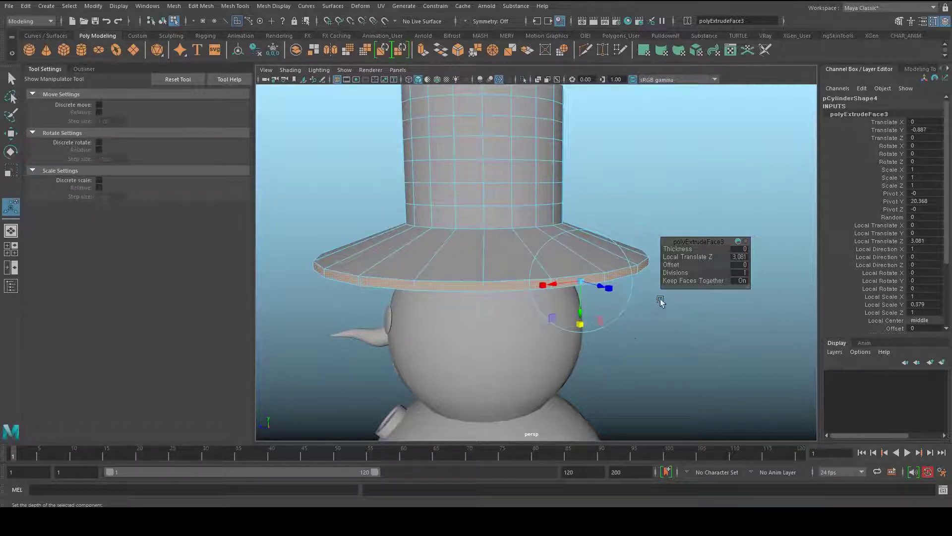
{"action": "left_click_drag", "start_coordinate": [675, 272], "coordinate": [684, 272]}
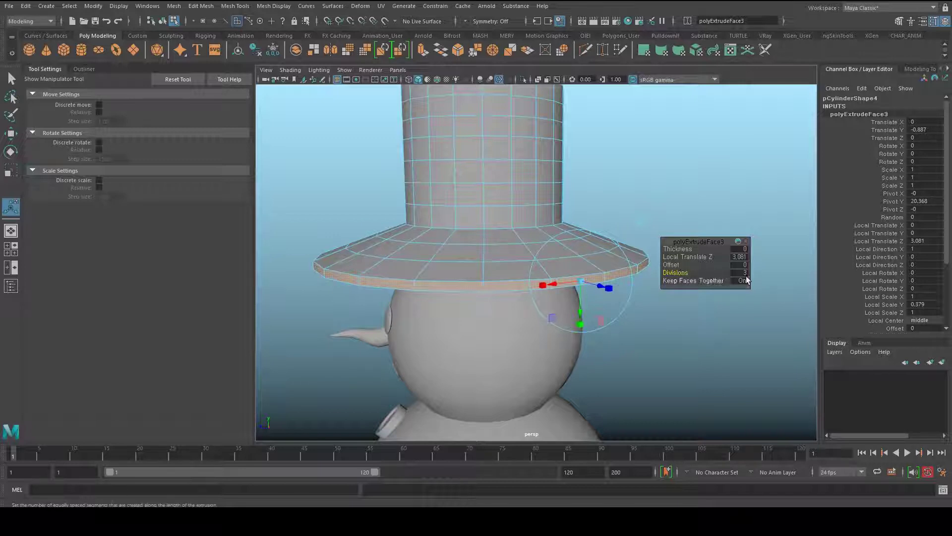
- Select the edges along the top of the brim and raise them slightly so its slope becomes rounded
{"action": "left_click_drag", "start_coordinate": [514, 267], "coordinate": [456, 273], "text": "alt"}
{"action": "right_click_drag", "start_coordinate": [456, 274], "coordinate": [500, 258], "text": "alt"}
{"action": "middle_click_drag", "start_coordinate": [499, 257], "coordinate": [513, 271], "text": "alt"}
{"action": "left_click_drag", "start_coordinate": [511, 268], "coordinate": [518, 276], "text": "alt"}
{"action": "key", "text": "q"}
{"action": "right_click_drag", "start_coordinate": [517, 243], "coordinate": [516, 216]}
{"action": "left_click", "coordinate": [518, 265]}
{"action": "left_click_drag", "start_coordinate": [526, 313], "coordinate": [471, 273], "text": "alt"}
{"action": "key", "text": "w"}
{"action": "middle_click_drag", "start_coordinate": [471, 273], "coordinate": [533, 288], "text": "alt"}
{"action": "left_click_drag", "start_coordinate": [571, 218], "coordinate": [574, 214]}
- Select the edge loops on the brim's underside and adjust their height to follow the rounded top
{"action": "left_click_drag", "start_coordinate": [546, 270], "coordinate": [515, 213], "text": "alt"}
{"action": "double_click", "coordinate": [422, 278]}
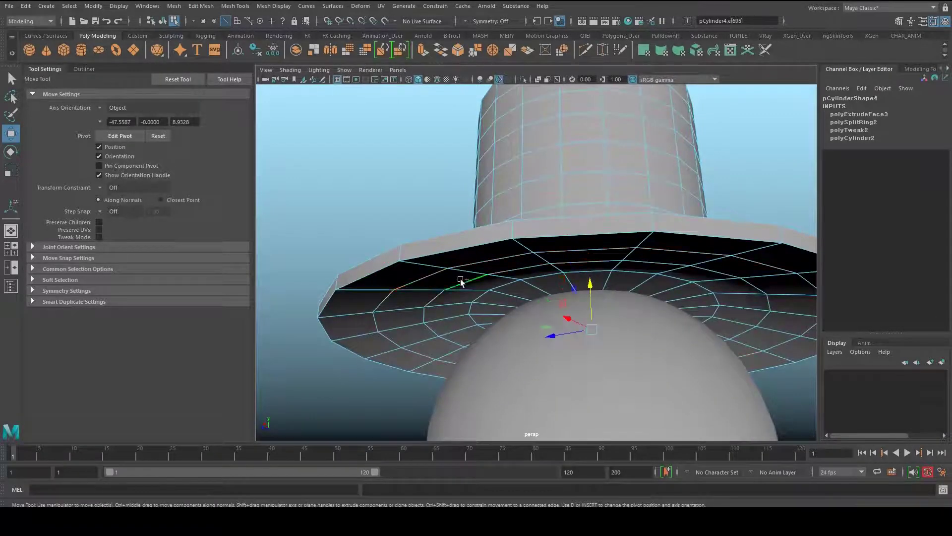
{"action": "double_click", "coordinate": [460, 279], "text": "shift"}
{"action": "left_click_drag", "start_coordinate": [460, 279], "coordinate": [470, 325], "text": "alt"}
{"action": "right_click_drag", "start_coordinate": [454, 316], "coordinate": [525, 317], "text": "alt"}
{"action": "middle_click_drag", "start_coordinate": [526, 317], "coordinate": [574, 326], "text": "alt"}
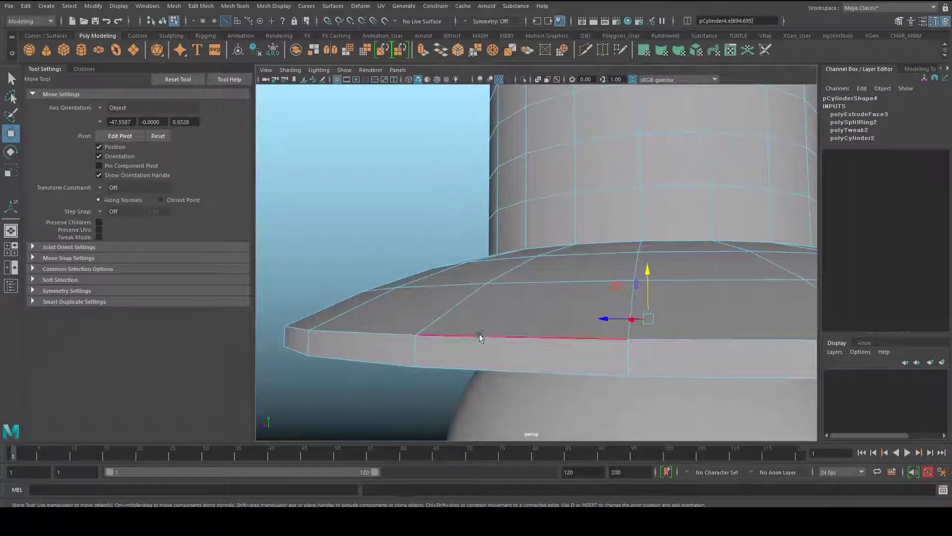
{"action": "key", "text": "4"}
{"action": "left_click_drag", "start_coordinate": [423, 370], "coordinate": [410, 370], "text": "alt"}
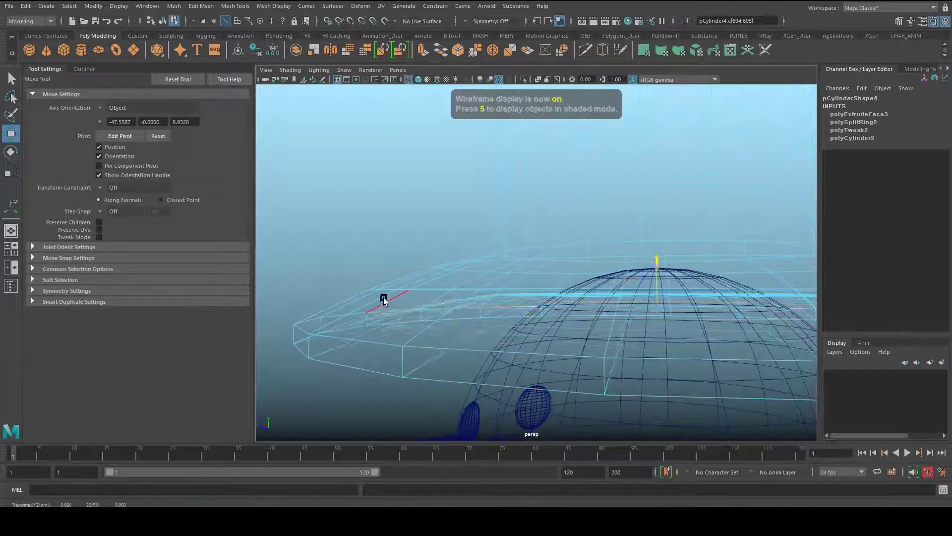
{"action": "key", "text": "5"}
- Return to object mode, hide the tool settings and isolate the hat in the viewport
{"action": "mouse_move", "coordinate": [500, 349]}
{"action": "left_mouse_down", "text": "alt"}
{"action": "mouse_move", "coordinate": [489, 279]}
{"action": "mouse_move", "coordinate": [471, 271]}
{"action": "mouse_move", "coordinate": [516, 276]}
{"action": "left_mouse_up", "text": "alt"}
{"action": "right_click_drag", "start_coordinate": [489, 243], "coordinate": [488, 272]}
{"action": "right_click_drag", "start_coordinate": [507, 212], "coordinate": [550, 197]}
{"action": "scroll", "coordinate": [552, 253], "scroll_direction": "down", "scroll_amount": 5}
{"action": "left_click_drag", "start_coordinate": [552, 253], "coordinate": [629, 314], "text": "alt"}
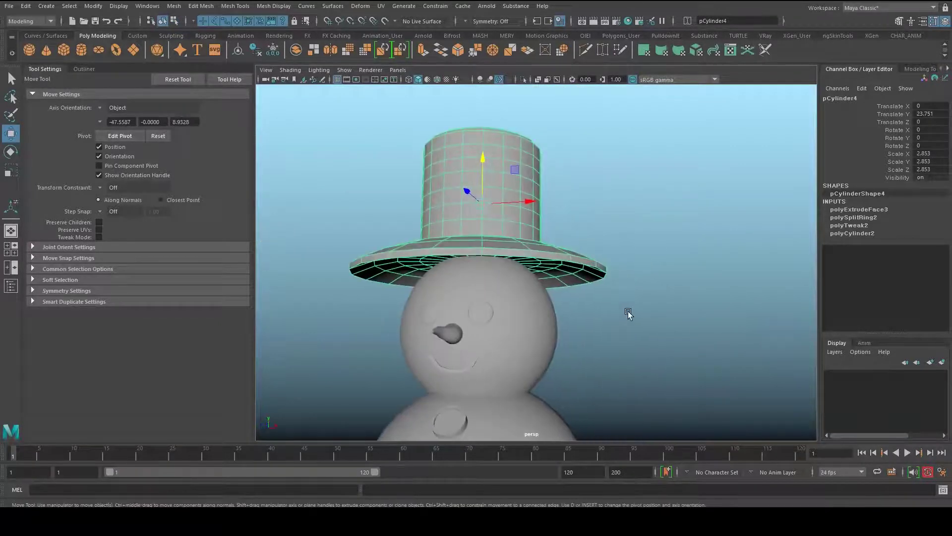
{"action": "left_click", "coordinate": [50, 69]}
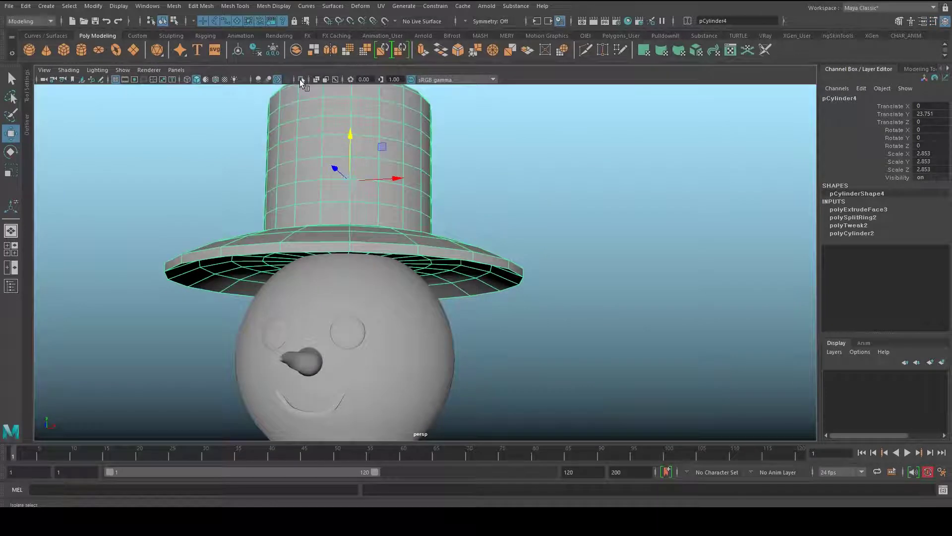
{"action": "left_click", "coordinate": [300, 81]}
{"action": "left_click_drag", "start_coordinate": [314, 180], "coordinate": [263, 181], "text": "alt"}
- Toggle the hat's isolated view off and on several times to compare it with the full scene
{"action": "key", "text": "ctrl+1"}
{"action": "key", "text": "ctrl+1"}
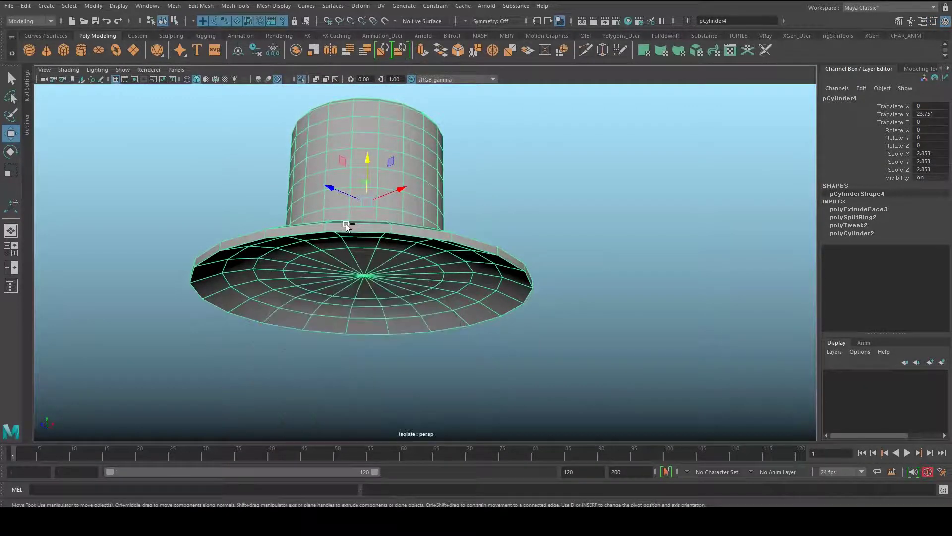
{"action": "key", "text": "ctrl+1"}
{"action": "key", "text": "ctrl+1"}
{"action": "key", "text": "ctrl+1"}
{"action": "key", "text": "ctrl+1"}
{"action": "middle_click_drag", "start_coordinate": [318, 191], "coordinate": [446, 224], "text": "alt"}
{"action": "key", "text": "ctrl+1"}
{"action": "key", "text": "ctrl+1"}
- Select the whole central disc of triangular faces on the hat's underside in face mode
{"action": "left_click_drag", "start_coordinate": [445, 223], "coordinate": [446, 189], "text": "alt"}
{"action": "right_click_drag", "start_coordinate": [446, 188], "coordinate": [540, 249], "text": "alt"}
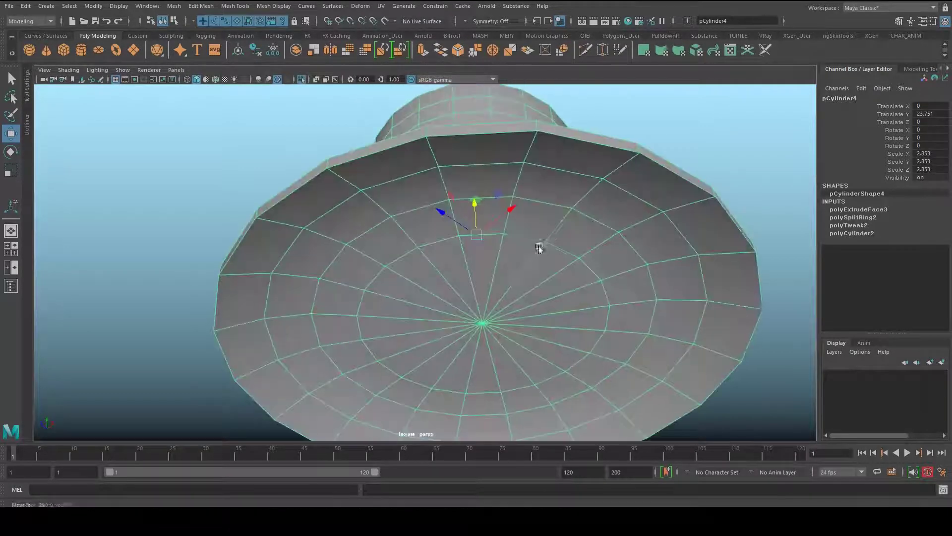
{"action": "middle_click_drag", "start_coordinate": [484, 257], "coordinate": [476, 219], "text": "alt"}
{"action": "right_click_drag", "start_coordinate": [475, 219], "coordinate": [475, 244]}
{"action": "left_click", "coordinate": [465, 225]}
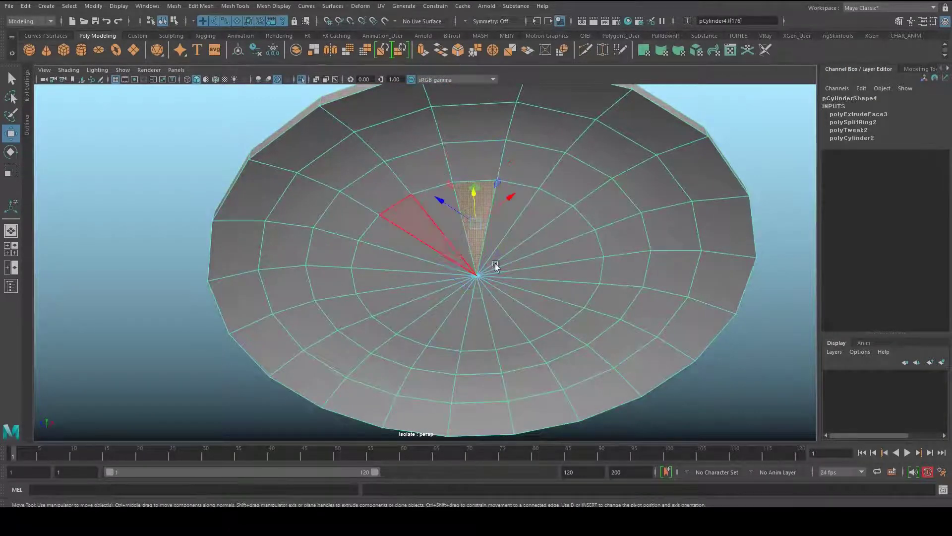
{"action": "key", "text": "q"}
{"action": "double_click", "coordinate": [443, 312], "text": "shift"}
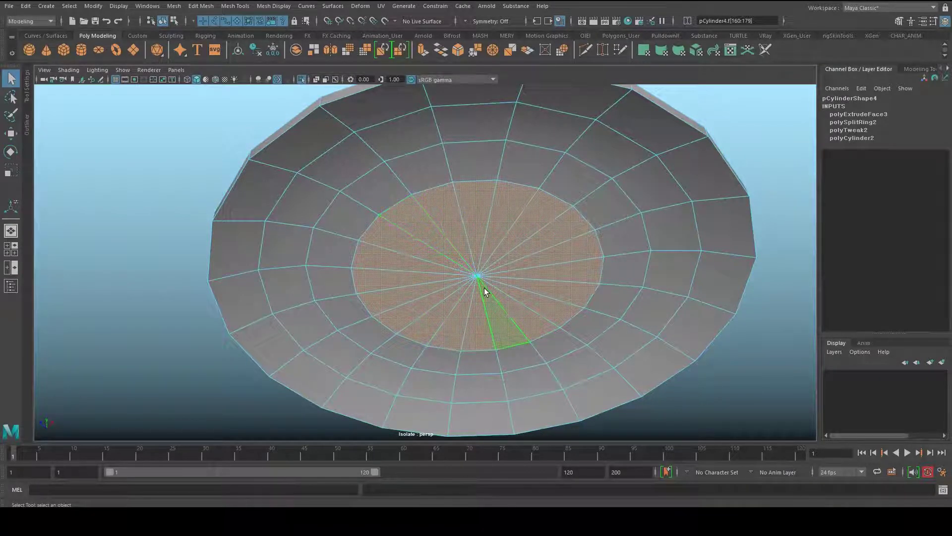
- Check the face selection in wireframe and deselect the stray faces on the crown's side
{"action": "left_click_drag", "start_coordinate": [512, 265], "coordinate": [466, 312], "text": "alt"}
{"action": "right_click_drag", "start_coordinate": [466, 312], "coordinate": [283, 263], "text": "alt"}
{"action": "key", "text": "4"}
{"action": "left_click_drag", "start_coordinate": [461, 172], "coordinate": [464, 292], "text": "alt"}
{"action": "right_click_drag", "start_coordinate": [556, 248], "coordinate": [686, 226], "text": "alt"}
{"action": "left_click_drag", "start_coordinate": [686, 226], "coordinate": [440, 278], "text": "alt"}
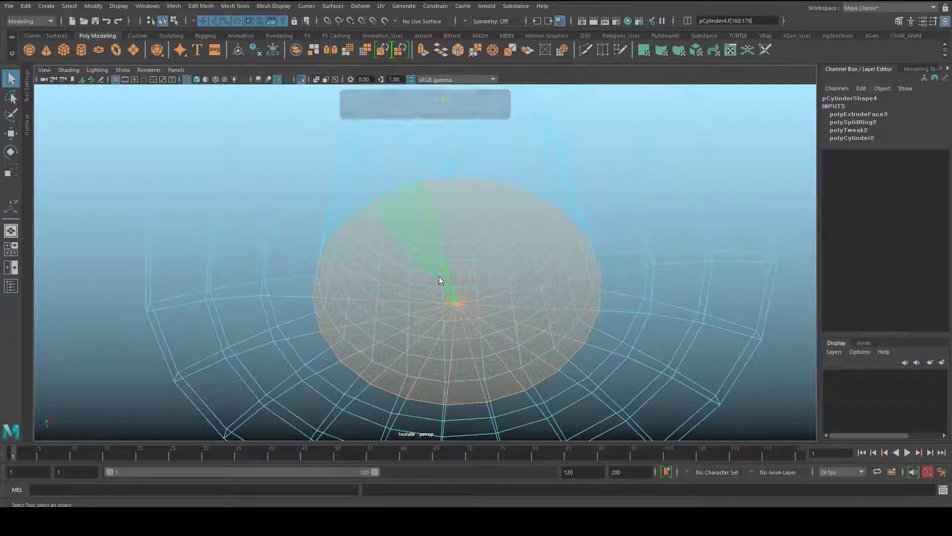
{"action": "left_click_drag", "start_coordinate": [459, 331], "coordinate": [436, 315], "text": "alt"}
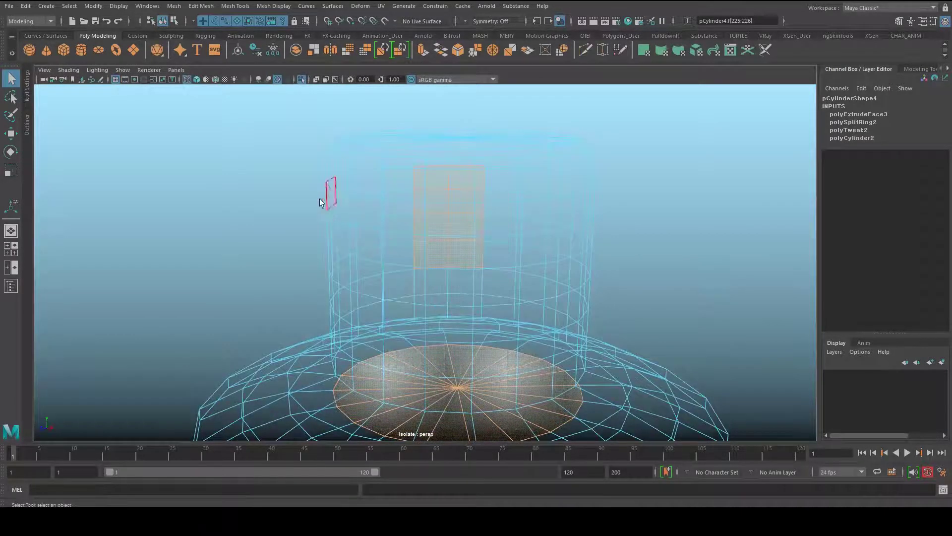
{"action": "right_click_drag", "start_coordinate": [496, 285], "coordinate": [332, 266], "text": "alt"}
{"action": "left_click_drag", "start_coordinate": [331, 265], "coordinate": [333, 244], "text": "alt"}
{"action": "left_click_drag", "start_coordinate": [407, 245], "coordinate": [489, 292], "text": "ctrl"}
- Raise the selected underside disc slightly to about Y 21.08, level with the base of the crown
{"action": "left_click_drag", "start_coordinate": [491, 293], "coordinate": [482, 225], "text": "alt"}
{"action": "right_click_drag", "start_coordinate": [482, 225], "coordinate": [592, 237], "text": "alt"}
{"action": "key", "text": "5"}
{"action": "mouse_move", "coordinate": [427, 343]}
{"action": "left_mouse_down", "text": "alt"}
{"action": "mouse_move", "coordinate": [417, 285]}
{"action": "mouse_move", "coordinate": [428, 294]}
{"action": "mouse_move", "coordinate": [421, 330]}
{"action": "left_mouse_up", "text": "alt"}
{"action": "right_click_drag", "start_coordinate": [421, 329], "coordinate": [302, 297], "text": "alt"}
{"action": "left_click_drag", "start_coordinate": [322, 293], "coordinate": [339, 312], "text": "alt"}
{"action": "key", "text": "4"}
{"action": "middle_click_drag", "start_coordinate": [419, 278], "coordinate": [418, 334], "text": "alt"}
{"action": "right_click_drag", "start_coordinate": [436, 329], "coordinate": [510, 316], "text": "alt"}
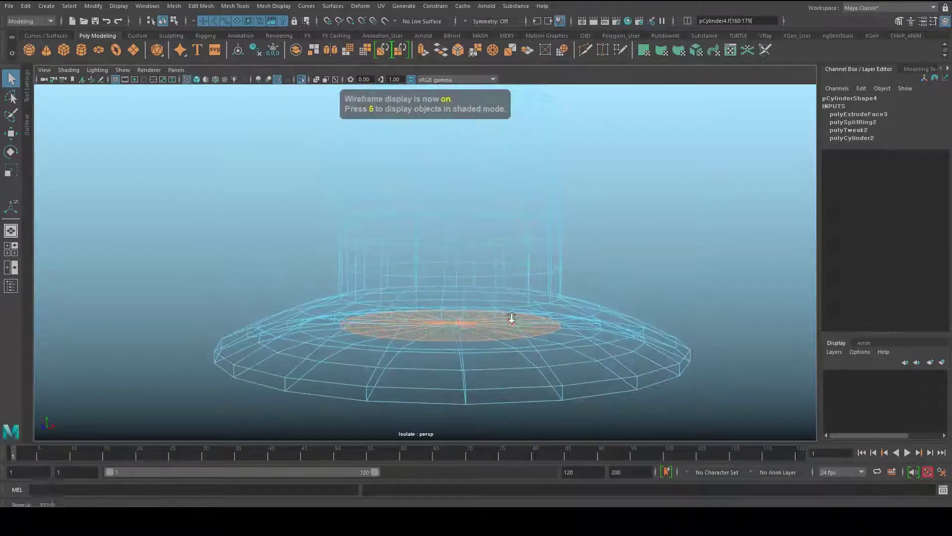
{"action": "key", "text": "w"}
{"action": "left_click_drag", "start_coordinate": [451, 287], "coordinate": [450, 276]}
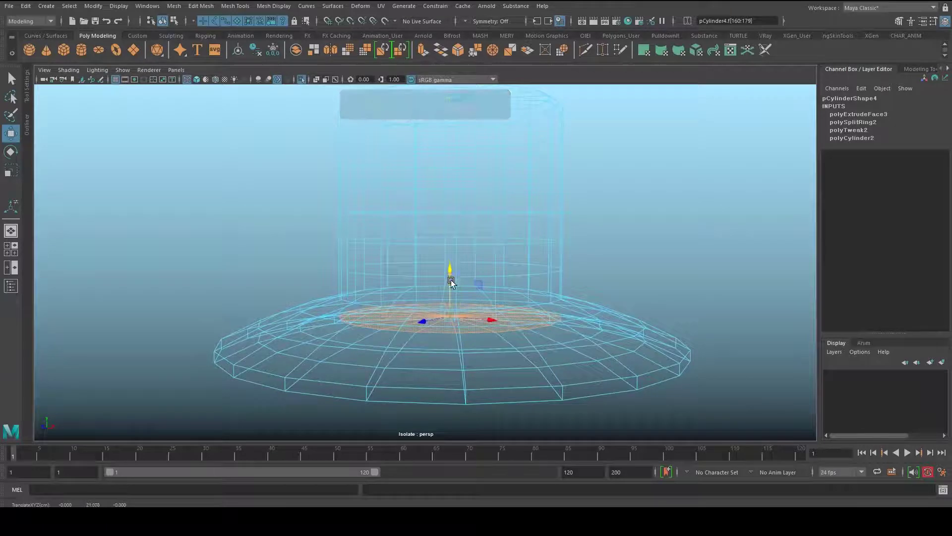
{"action": "left_click_drag", "start_coordinate": [416, 306], "coordinate": [438, 235], "text": "alt"}
{"action": "mouse_move", "coordinate": [453, 322]}
{"action": "left_mouse_down", "text": "alt"}
{"action": "mouse_move", "coordinate": [440, 311]}
{"action": "mouse_move", "coordinate": [448, 284]}
{"action": "mouse_move", "coordinate": [431, 302]}
{"action": "mouse_move", "coordinate": [433, 294]}
{"action": "mouse_move", "coordinate": [474, 320]}
{"action": "left_mouse_up", "text": "alt"}
{"action": "key", "text": "5"}
{"action": "key", "text": "4"}
- Extrude the underside disc, raise it to about Y 21.5 and scale it slightly inward
{"action": "key", "text": "ctrl+e"}
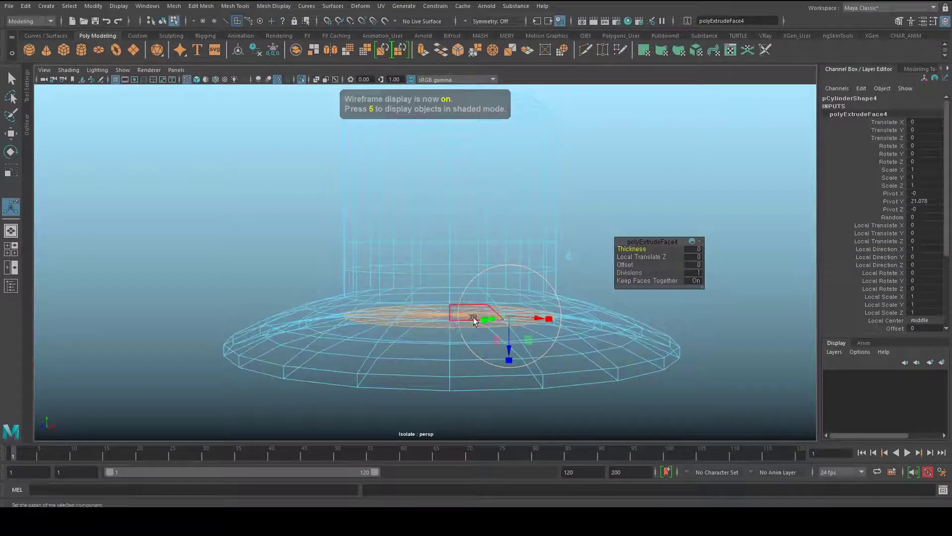
{"action": "key", "text": "w"}
{"action": "left_click_drag", "start_coordinate": [450, 268], "coordinate": [450, 252]}
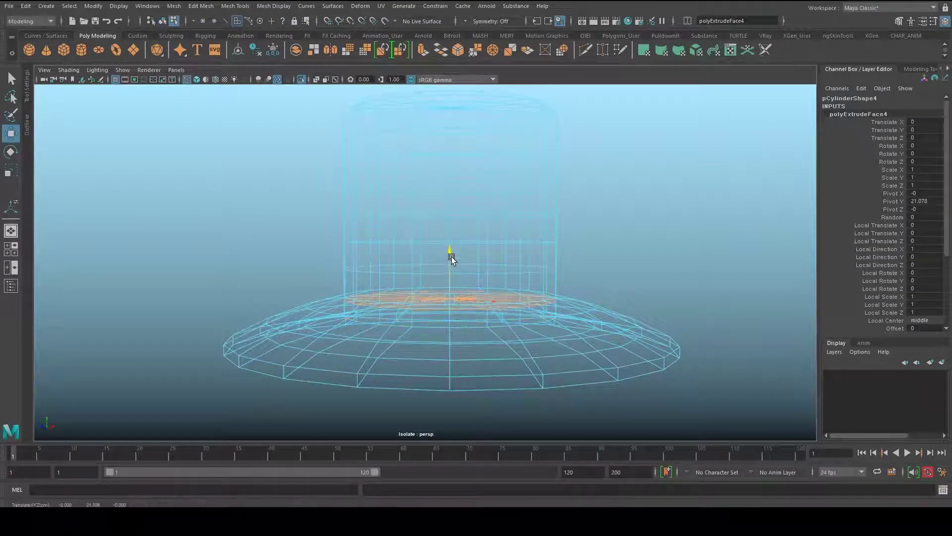
{"action": "key", "text": "r"}
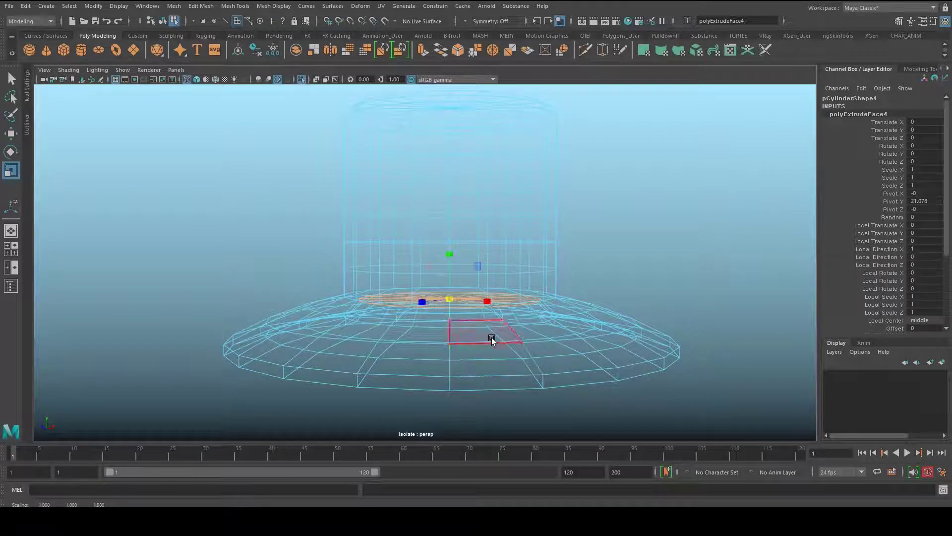
{"action": "mouse_move", "coordinate": [477, 329]}
{"action": "left_mouse_down", "text": "alt"}
{"action": "mouse_move", "coordinate": [477, 349]}
{"action": "mouse_move", "coordinate": [454, 298]}
{"action": "mouse_move", "coordinate": [469, 331]}
{"action": "left_mouse_up", "text": "alt"}
- Extrude the narrowed disc again and raise it to just below the crown's top to hollow out the hat
{"action": "key", "text": "ctrl+e"}
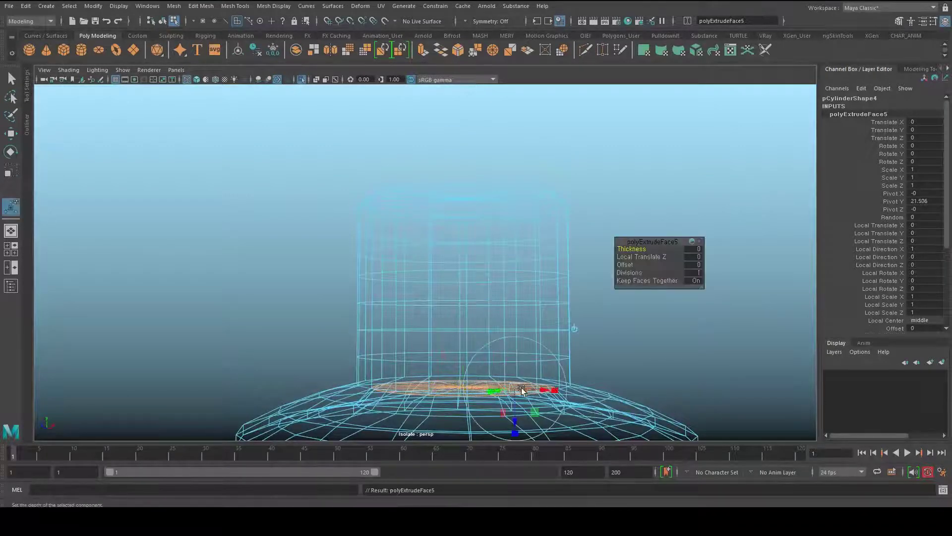
{"action": "key", "text": "w"}
{"action": "left_click_drag", "start_coordinate": [465, 343], "coordinate": [500, 173]}
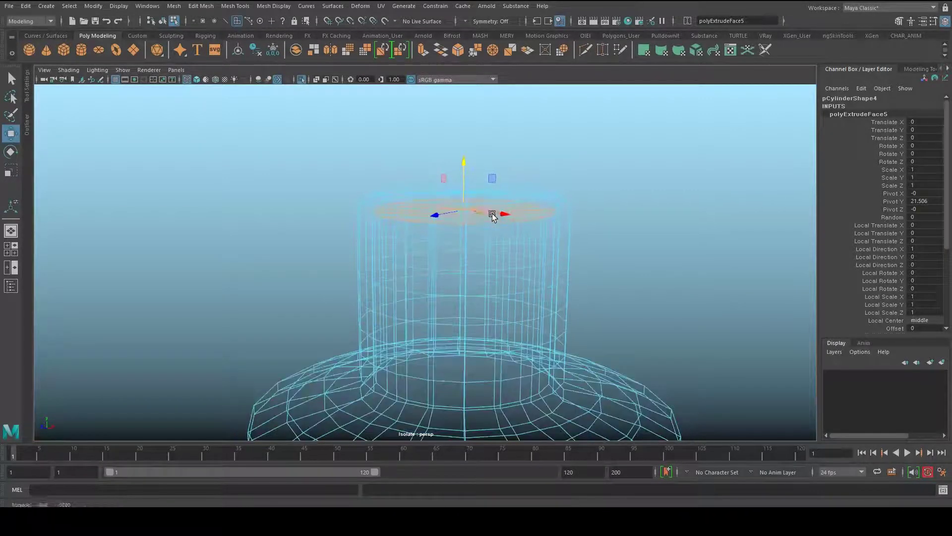
{"action": "middle_click_drag", "start_coordinate": [532, 273], "coordinate": [528, 248], "text": "alt"}
{"action": "key", "text": "F8"}
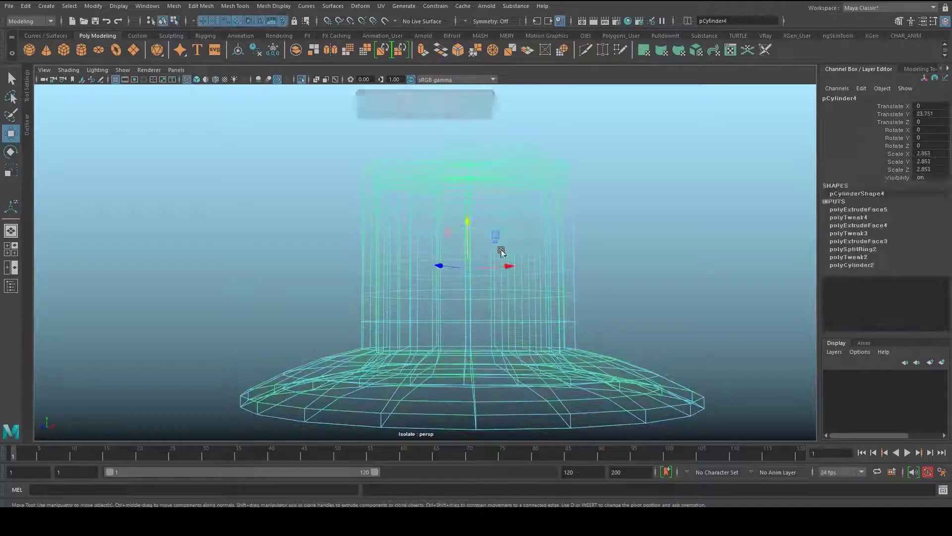
- Switch to shaded display and edge mode and examine the hat's hollow interior and outer walls
{"action": "key", "text": "5"}
{"action": "mouse_move", "coordinate": [544, 208]}
{"action": "left_mouse_down", "text": "alt"}
{"action": "mouse_move", "coordinate": [483, 268]}
{"action": "mouse_move", "coordinate": [450, 231]}
{"action": "left_mouse_up", "text": "alt"}
{"action": "scroll", "coordinate": [575, 326], "scroll_direction": "up", "scroll_amount": 3}
{"action": "middle_click_drag", "start_coordinate": [576, 326], "coordinate": [572, 295], "text": "alt"}
{"action": "right_click_drag", "start_coordinate": [544, 242], "coordinate": [544, 214]}
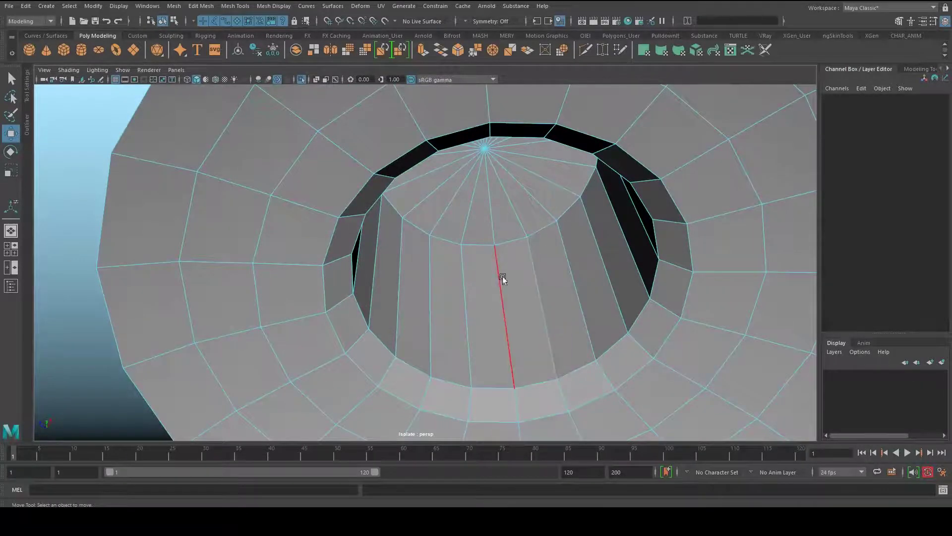
{"action": "left_click_drag", "start_coordinate": [504, 278], "coordinate": [516, 266], "text": "alt"}
{"action": "right_click_drag", "start_coordinate": [517, 266], "coordinate": [407, 240], "text": "alt"}
{"action": "middle_click_drag", "start_coordinate": [413, 316], "coordinate": [419, 249], "text": "alt"}
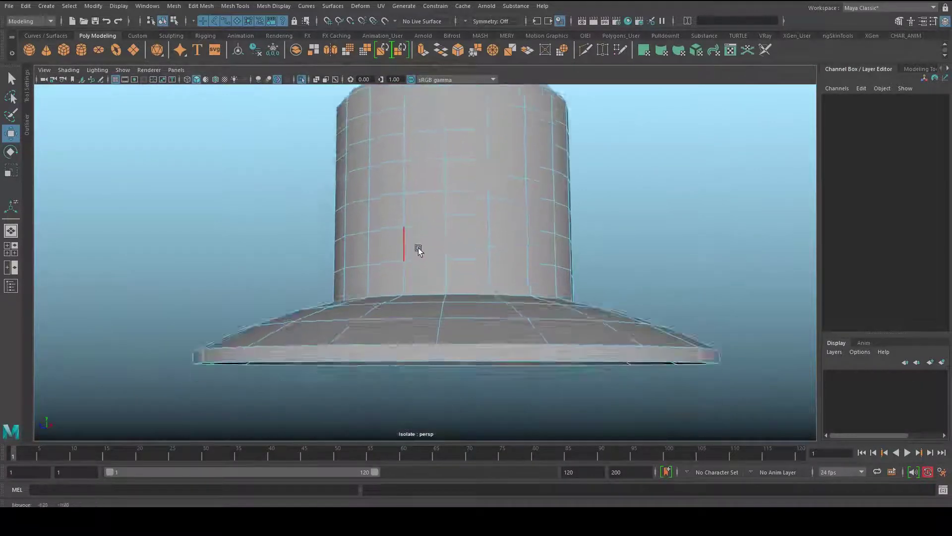
{"action": "left_click_drag", "start_coordinate": [456, 349], "coordinate": [483, 277], "text": "alt"}
{"action": "right_click_drag", "start_coordinate": [482, 277], "coordinate": [536, 278], "text": "alt"}
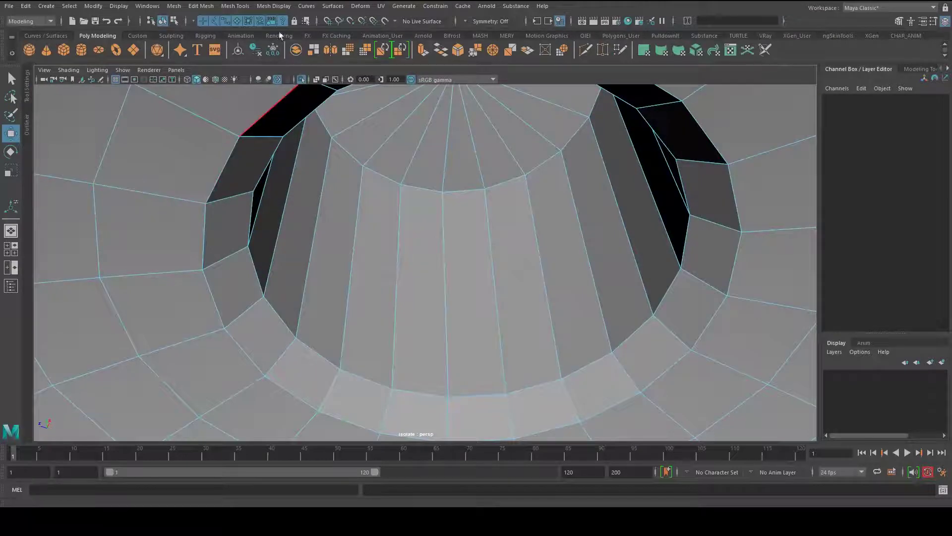
- Insert 7 evenly spaced edge loops around the hat's inner wall with the Insert Edge Loop Tool
{"action": "left_click", "coordinate": [237, 6]}
{"action": "left_click", "coordinate": [263, 80]}
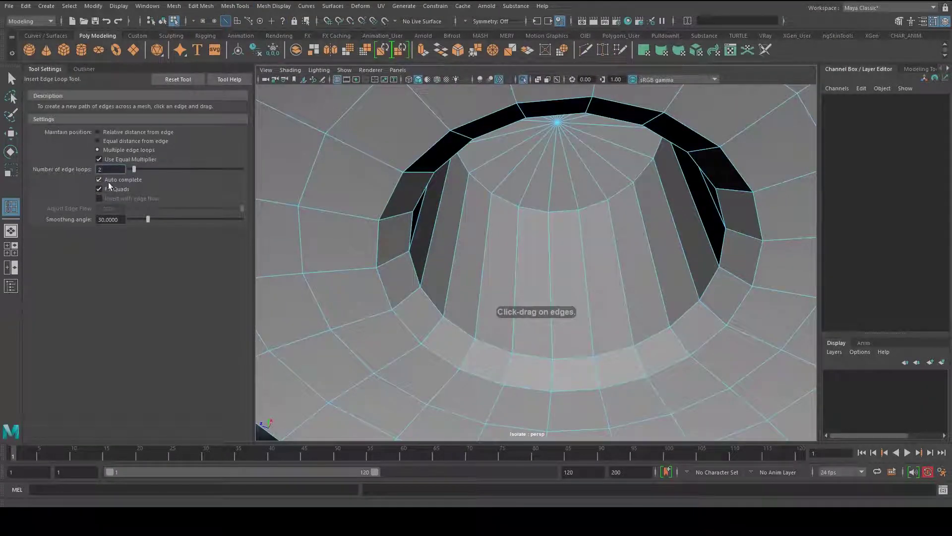
{"action": "type", "text": "7"}
{"action": "key", "text": "Return"}
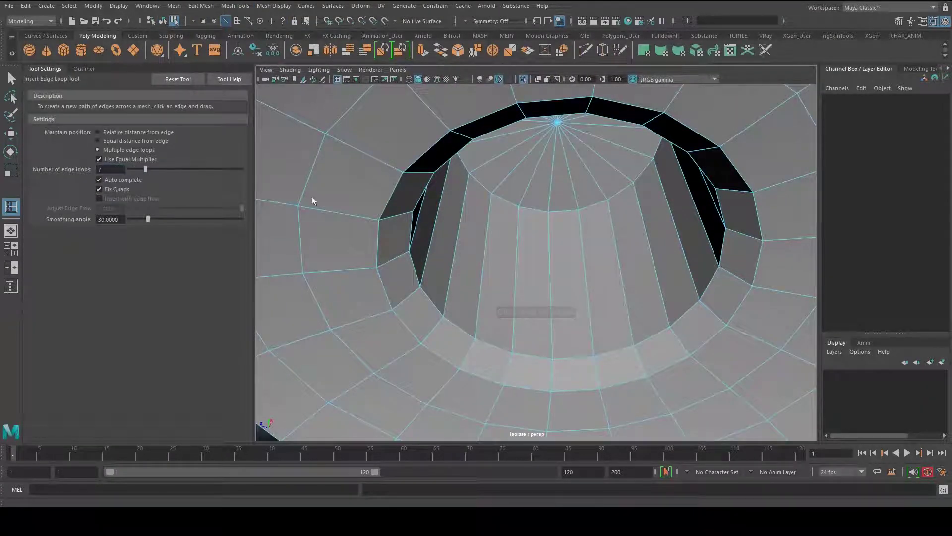
{"action": "left_click", "coordinate": [550, 251]}
{"action": "scroll", "coordinate": [548, 248], "scroll_direction": "down", "scroll_amount": 5}
{"action": "left_click_drag", "start_coordinate": [547, 248], "coordinate": [533, 300], "text": "alt"}
{"action": "right_click_drag", "start_coordinate": [530, 233], "coordinate": [637, 179]}
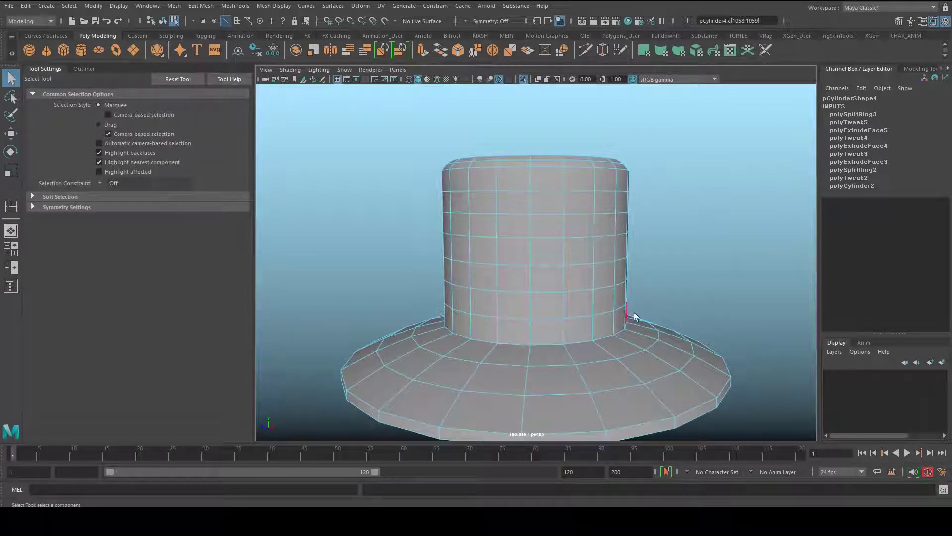
- Select the edge loop around the middle of the hat's crown and check it in wireframe and shaded display
{"action": "left_click_drag", "start_coordinate": [562, 277], "coordinate": [604, 247], "text": "alt"}
{"action": "key", "text": "4"}
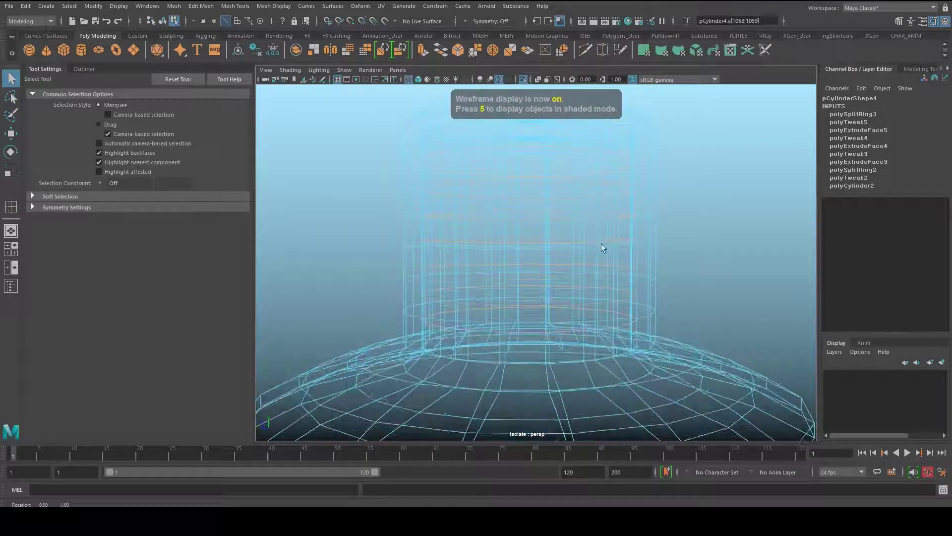
{"action": "left_click", "coordinate": [463, 238]}
{"action": "left_click_drag", "start_coordinate": [468, 240], "coordinate": [469, 260], "text": "alt"}
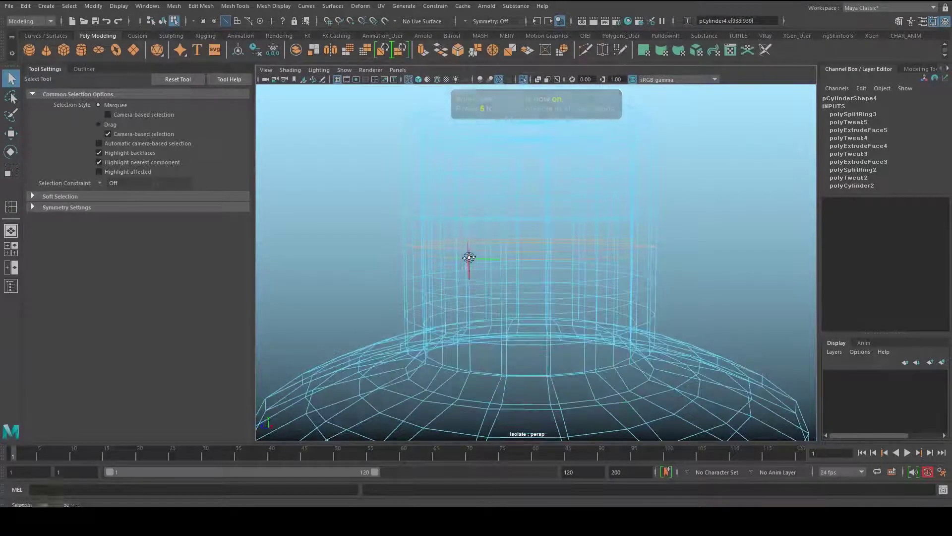
{"action": "key", "text": "5"}
{"action": "mouse_move", "coordinate": [561, 333]}
{"action": "left_mouse_down", "text": "alt"}
{"action": "mouse_move", "coordinate": [556, 289]}
{"action": "mouse_move", "coordinate": [530, 296]}
{"action": "mouse_move", "coordinate": [489, 278]}
{"action": "mouse_move", "coordinate": [498, 319]}
{"action": "left_mouse_up", "text": "alt"}
{"action": "key", "text": "4"}
{"action": "left_click_drag", "start_coordinate": [527, 281], "coordinate": [516, 279], "text": "alt"}
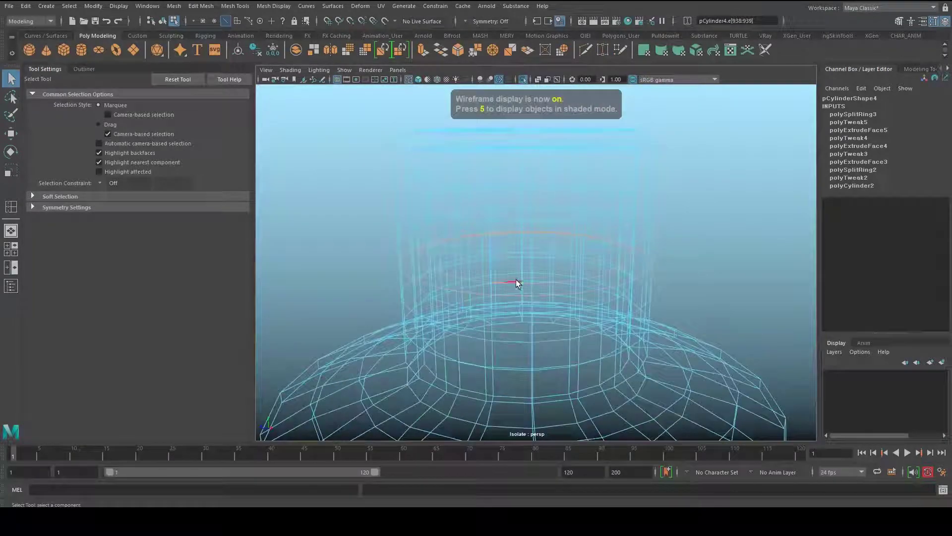
{"action": "key", "text": "5"}
{"action": "scroll", "coordinate": [506, 253], "scroll_direction": "up", "scroll_amount": 5}
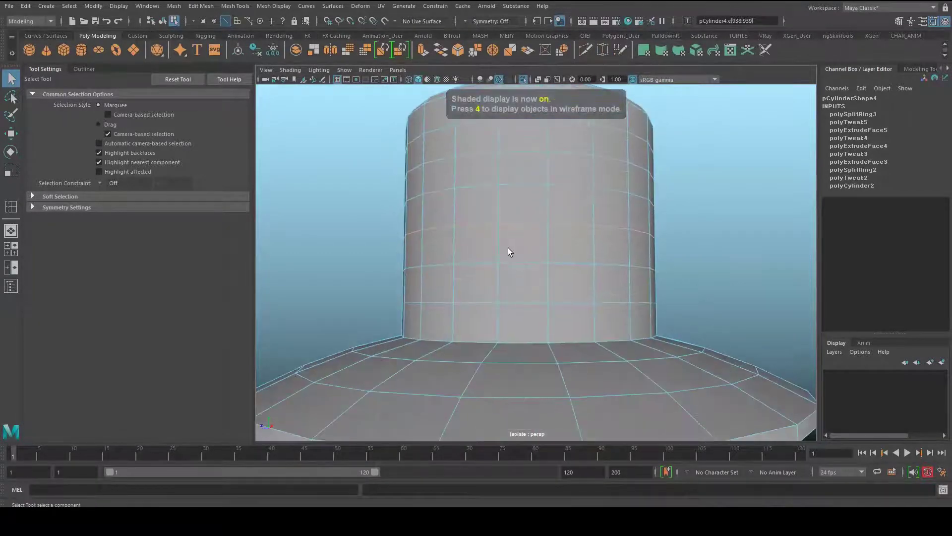
- Turn on soft selection for the crown's middle edge loop and open the Soft Selection settings
{"action": "key", "text": "b"}
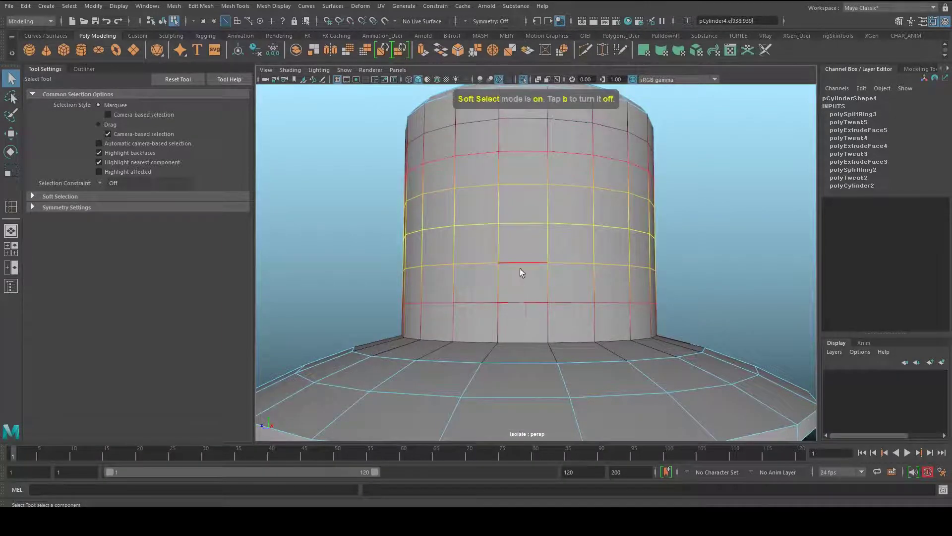
{"action": "scroll", "coordinate": [519, 270], "scroll_direction": "down", "scroll_amount": 5}
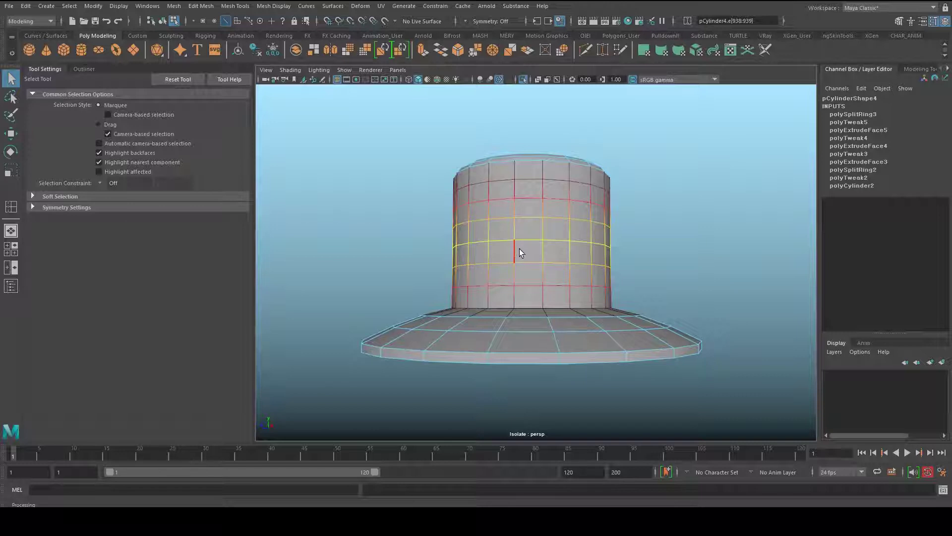
{"action": "left_click", "coordinate": [67, 197]}
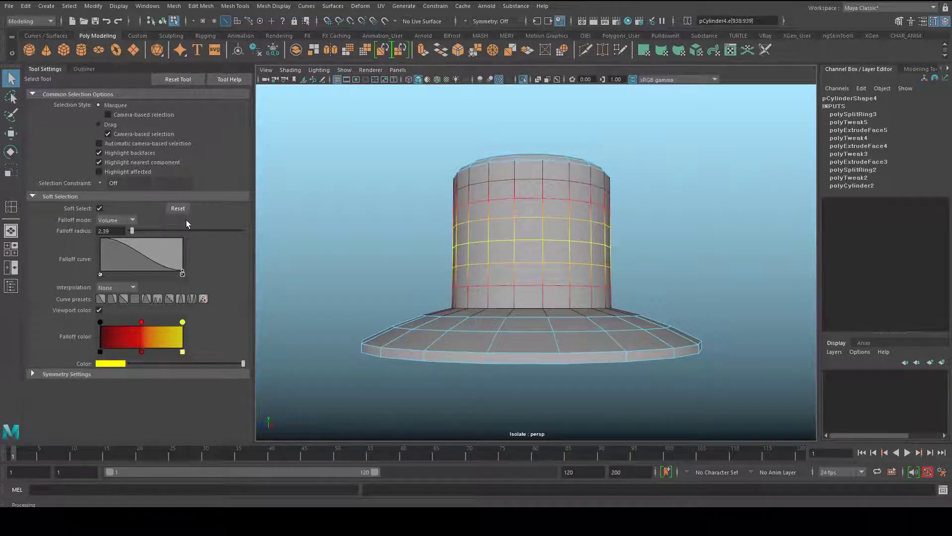
- Toggle soft selection off and on several times to compare its influence on the crown's edges
{"action": "key", "text": "b"}
{"action": "key", "text": "b"}
{"action": "key", "text": "b"}
{"action": "key", "text": "b"}
{"action": "key", "text": "b"}
{"action": "key", "text": "b"}
{"action": "key", "text": "b"}
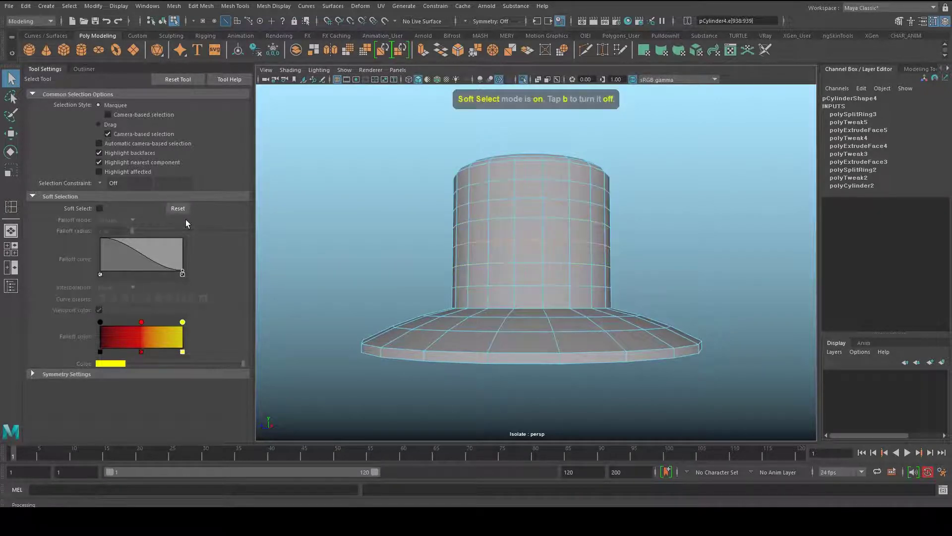
- Leave soft selection turned on for the crown's middle edge loop and reset its settings to a falloff radius of 5
{"action": "key", "text": "b"}
{"action": "key", "text": "b"}
{"action": "key", "text": "b"}
{"action": "key", "text": "b"}
{"action": "key", "text": "b"}
{"action": "key", "text": "b"}
{"action": "key", "text": "b"}
{"action": "key", "text": "b"}
{"action": "key", "text": "b"}
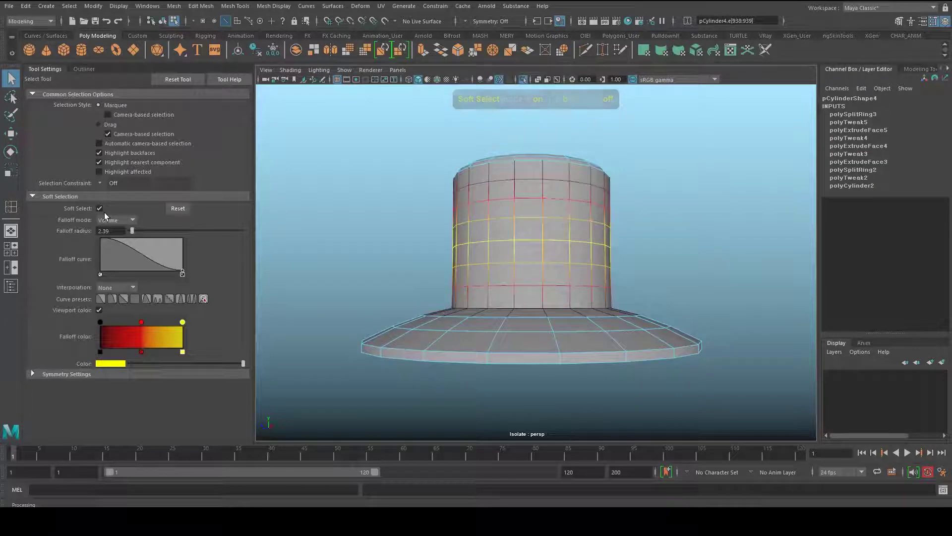
{"action": "left_click", "coordinate": [177, 208]}
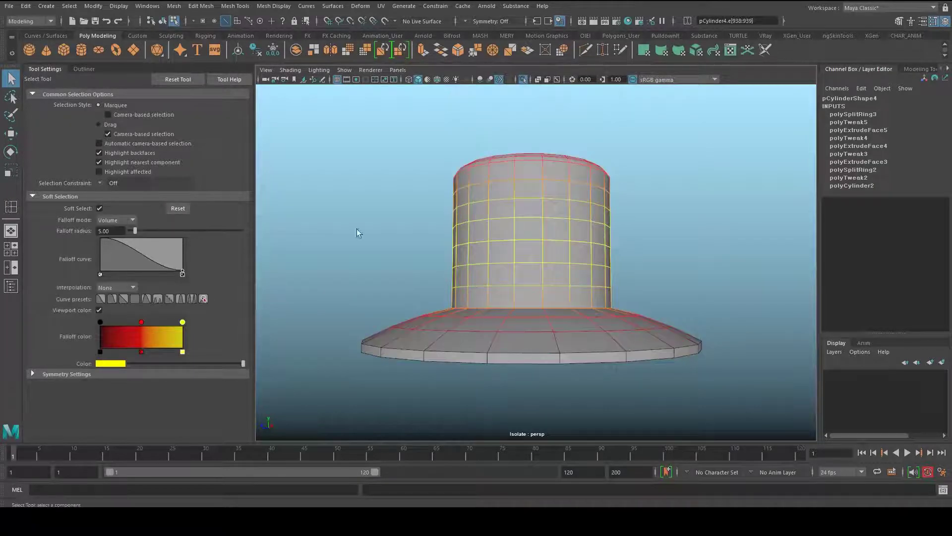
{"action": "left_click_drag", "start_coordinate": [480, 226], "coordinate": [493, 238], "text": "alt"}
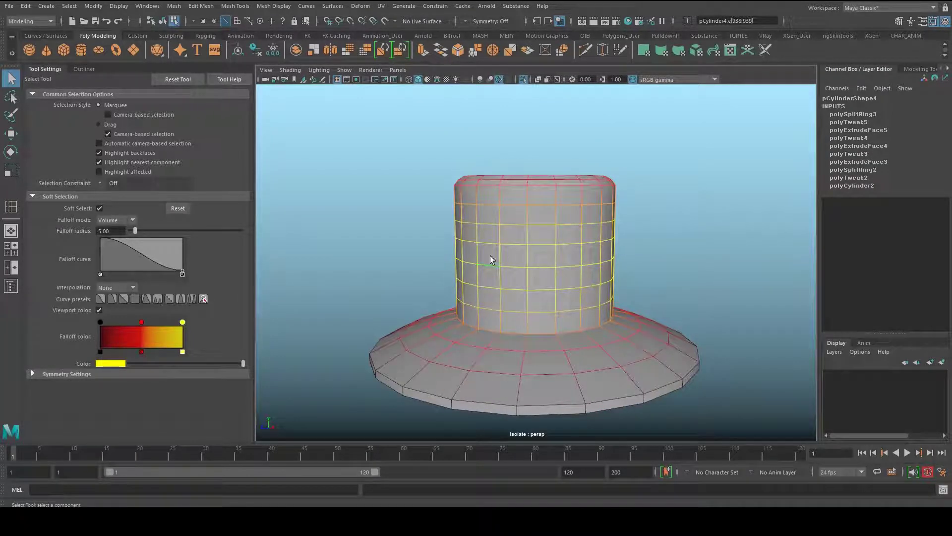
- Try scaling the crown's middle edge loop inward with a very wide soft-selection falloff radius of about 36.5, and undo the scale
{"action": "left_click_drag", "start_coordinate": [538, 269], "coordinate": [782, 283]}
{"action": "left_click_drag", "start_coordinate": [557, 274], "coordinate": [154, 315]}
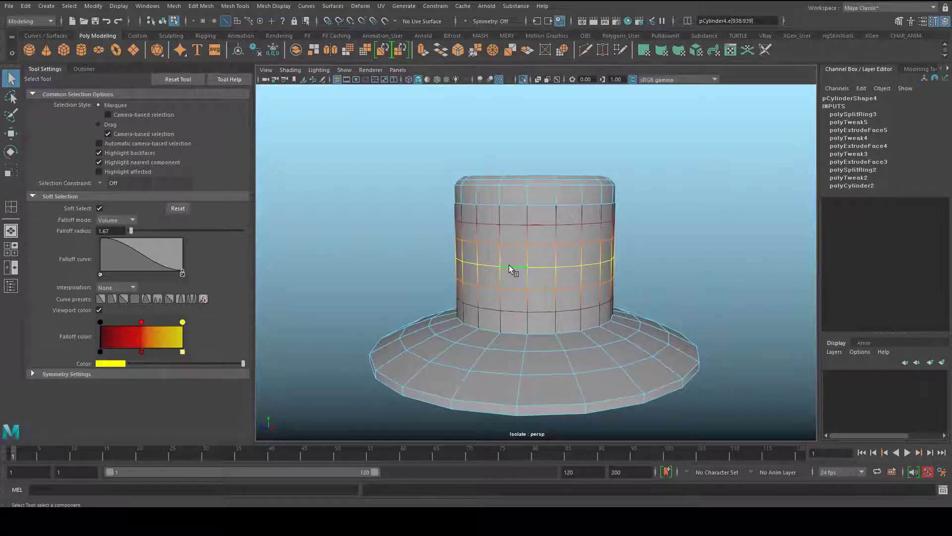
{"action": "left_click_drag", "start_coordinate": [509, 265], "coordinate": [951, 268]}
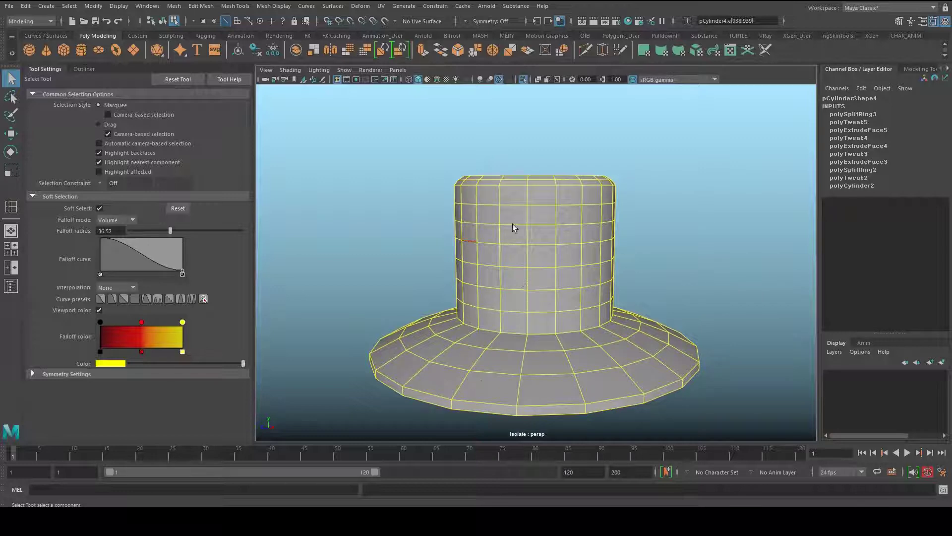
{"action": "key", "text": "r"}
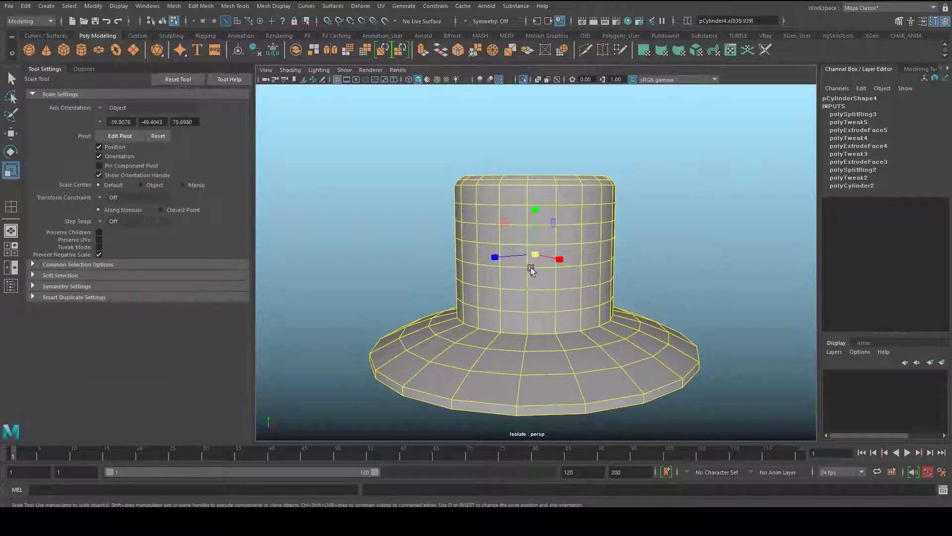
{"action": "key", "text": "b"}
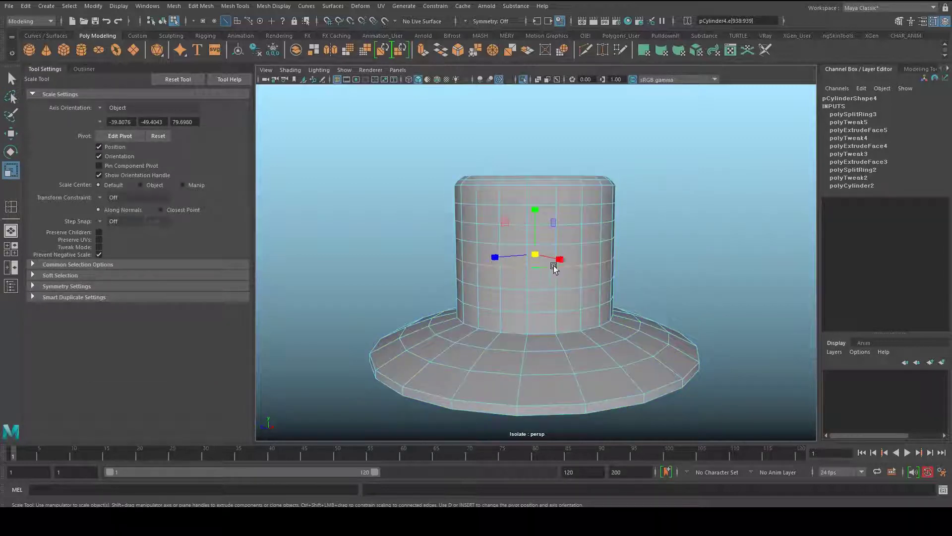
{"action": "key", "text": "b"}
{"action": "mouse_move", "coordinate": [531, 259]}
{"action": "left_mouse_down"}
{"action": "mouse_move", "coordinate": [578, 259]}
{"action": "mouse_move", "coordinate": [597, 283]}
{"action": "mouse_move", "coordinate": [524, 272]}
{"action": "left_mouse_up"}
{"action": "key", "text": "ctrl+z"}
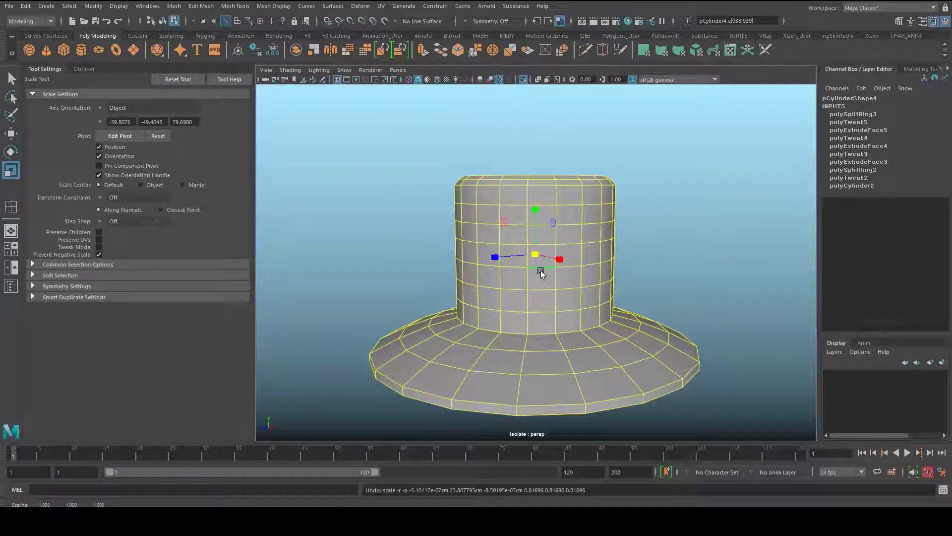
- Try scaling the crown's middle edge loop inward with a much smaller falloff radius, undoing each attempt
{"action": "key", "text": "b"}
{"action": "left_click_drag", "start_coordinate": [704, 296], "coordinate": [471, 292]}
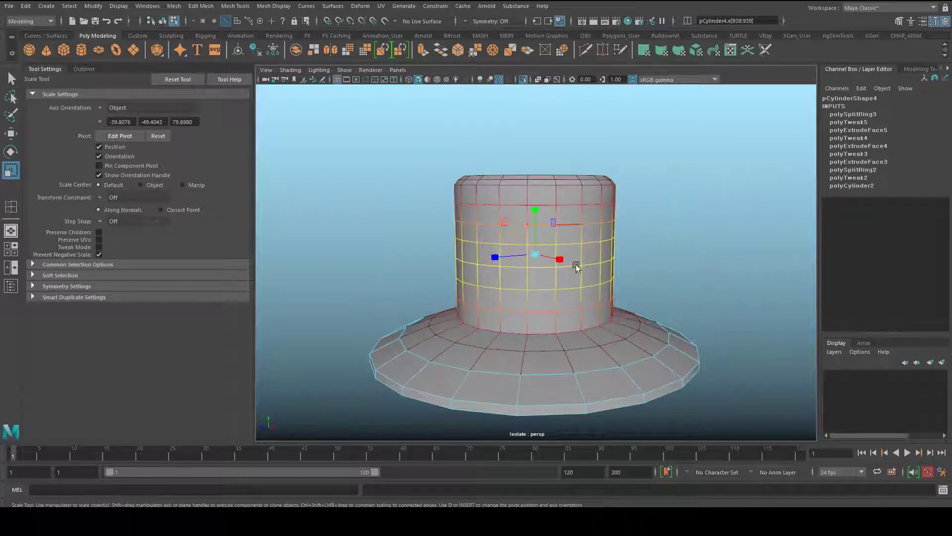
{"action": "left_click_drag", "start_coordinate": [538, 258], "coordinate": [533, 283]}
{"action": "key", "text": "ctrl+z"}
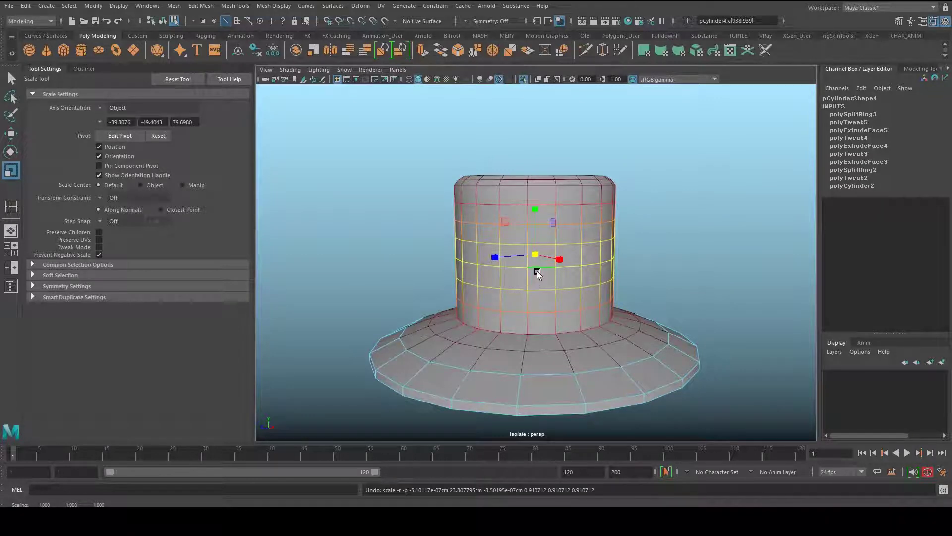
{"action": "key", "text": "b"}
{"action": "mouse_move", "coordinate": [535, 257]}
{"action": "left_mouse_down"}
{"action": "mouse_move", "coordinate": [692, 261]}
{"action": "mouse_move", "coordinate": [538, 260]}
{"action": "mouse_move", "coordinate": [661, 263]}
{"action": "mouse_move", "coordinate": [570, 258]}
{"action": "mouse_move", "coordinate": [663, 249]}
{"action": "mouse_move", "coordinate": [570, 256]}
{"action": "mouse_move", "coordinate": [668, 248]}
{"action": "mouse_move", "coordinate": [495, 256]}
{"action": "mouse_move", "coordinate": [542, 254]}
{"action": "mouse_move", "coordinate": [549, 265]}
{"action": "mouse_move", "coordinate": [530, 255]}
{"action": "left_mouse_up"}
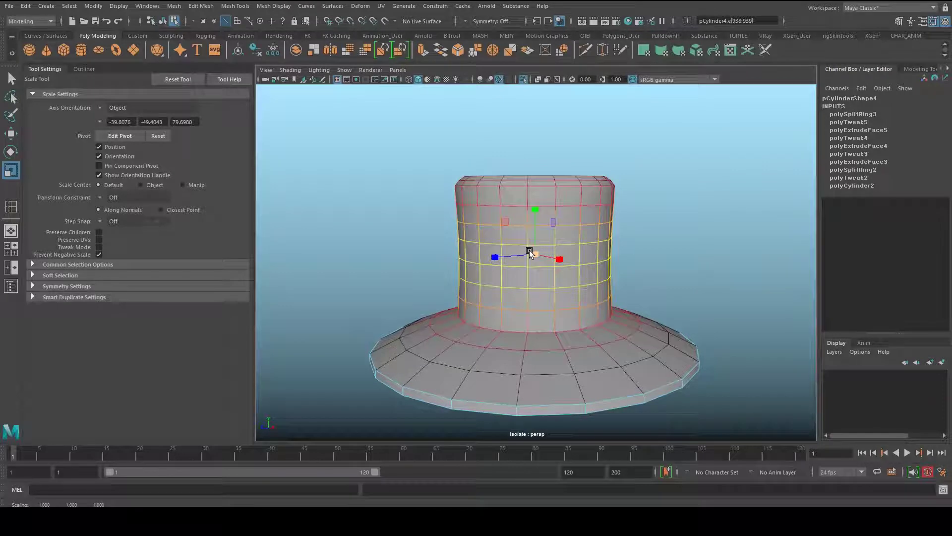
{"action": "key", "text": "ctrl+z"}
{"action": "left_click_drag", "start_coordinate": [545, 254], "coordinate": [543, 251]}
{"action": "key", "text": "ctrl+z"}
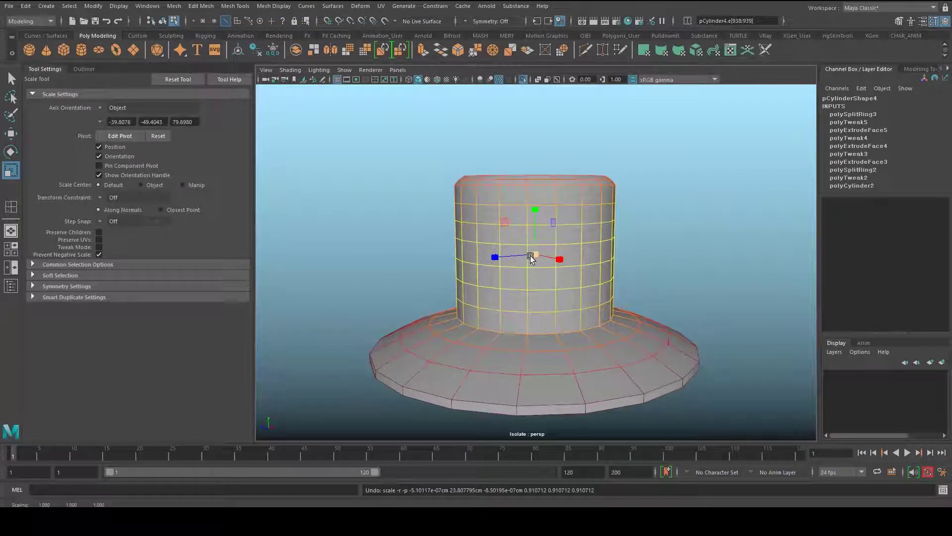
- Set the falloff radius to about 3.35, scale the middle edge loop inward to pinch the crown, and check it in wireframe display
{"action": "left_click_drag", "start_coordinate": [531, 253], "coordinate": [824, 271]}
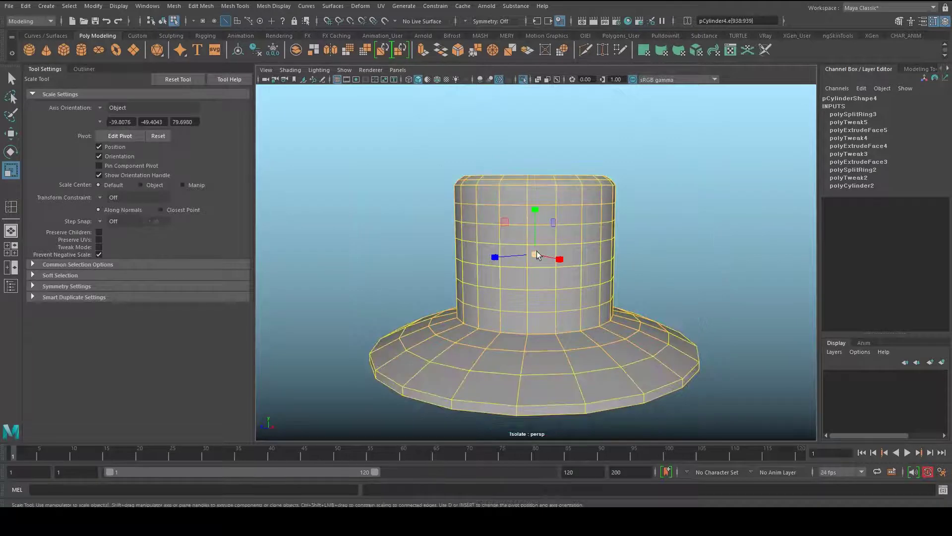
{"action": "key", "text": "b"}
{"action": "middle_click_drag", "start_coordinate": [529, 254], "coordinate": [609, 254]}
{"action": "middle_click_drag", "start_coordinate": [535, 257], "coordinate": [560, 256]}
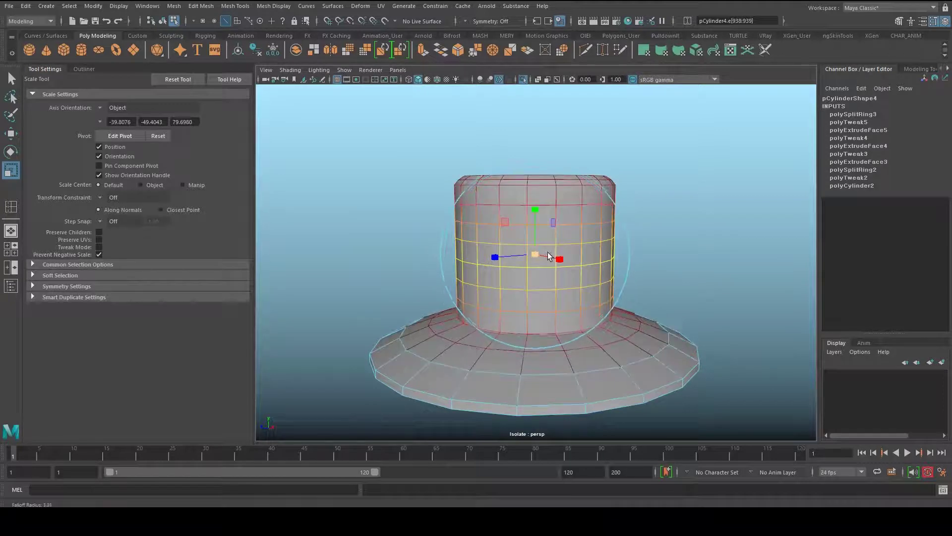
{"action": "left_click_drag", "start_coordinate": [536, 254], "coordinate": [598, 215]}
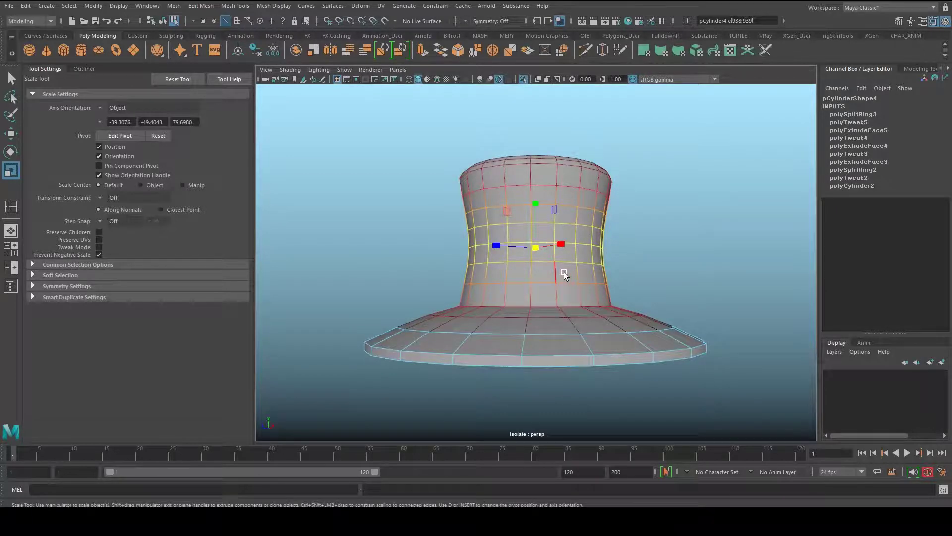
{"action": "scroll", "coordinate": [530, 307], "scroll_direction": "up", "scroll_amount": 5}
{"action": "key", "text": "4"}
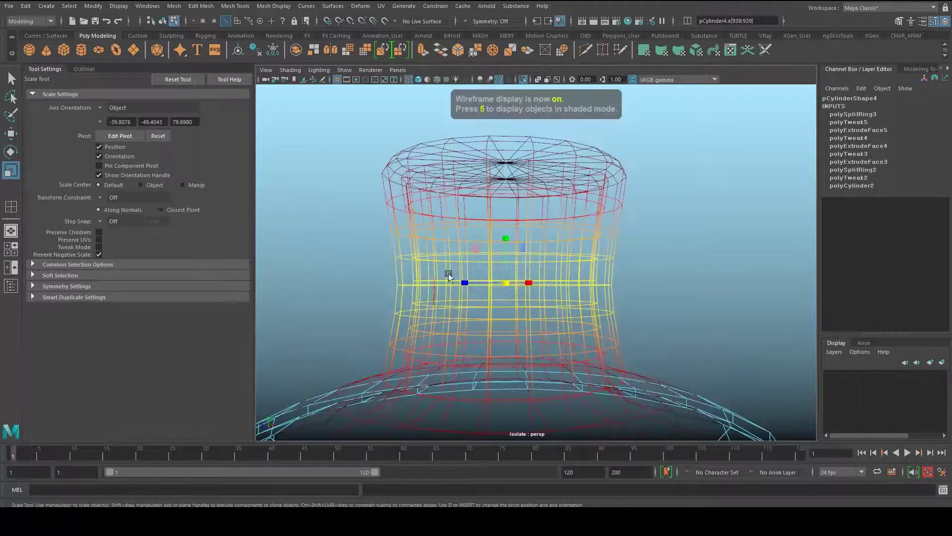
{"action": "key", "text": "5"}
{"action": "scroll", "coordinate": [537, 298], "scroll_direction": "down", "scroll_amount": 5}
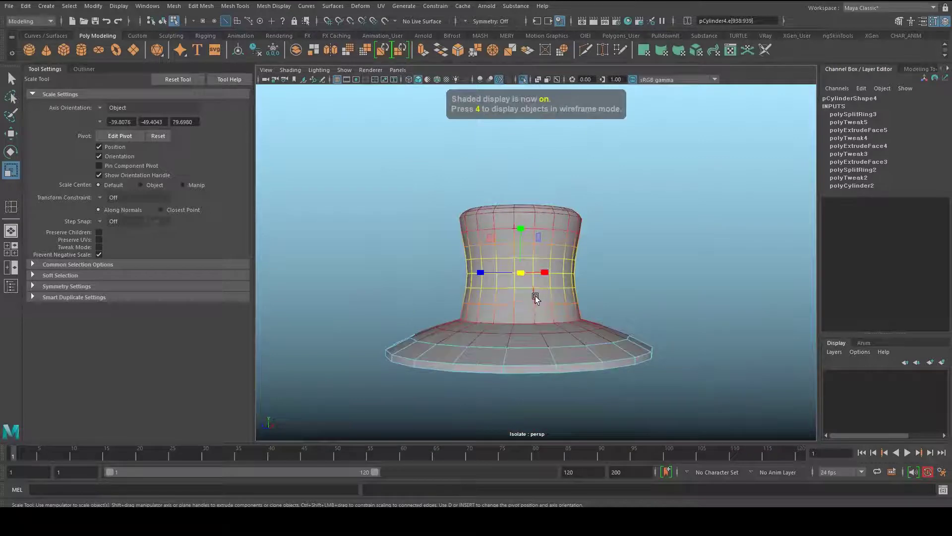
- Turn off the hat's isolation, return to object mode and deselect everything to show the whole snowman
{"action": "left_click", "coordinate": [524, 79]}
{"action": "key", "text": "q"}
{"action": "right_click_drag", "start_coordinate": [527, 239], "coordinate": [572, 224]}
{"action": "left_click", "coordinate": [607, 233]}
{"action": "left_click_drag", "start_coordinate": [551, 295], "coordinate": [614, 280], "text": "alt"}
{"action": "middle_click_drag", "start_coordinate": [597, 284], "coordinate": [533, 246], "text": "alt"}
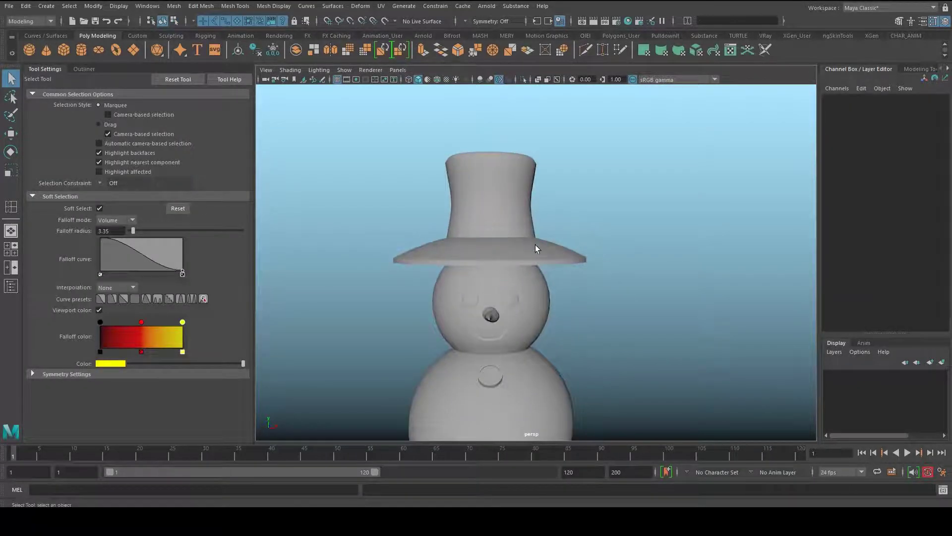
- Select the face loop around the hat brim's outer edge, scale it down slightly and raise it with soft selection
{"action": "left_click", "coordinate": [533, 246]}
{"action": "scroll", "coordinate": [561, 254], "scroll_direction": "up", "scroll_amount": 3}
{"action": "right_click_drag", "start_coordinate": [565, 250], "coordinate": [575, 265]}
{"action": "double_click", "coordinate": [594, 264]}
{"action": "key", "text": "r"}
{"action": "middle_click_drag", "start_coordinate": [555, 296], "coordinate": [539, 296]}
{"action": "key", "text": "w"}
{"action": "left_click_drag", "start_coordinate": [508, 221], "coordinate": [507, 208]}
{"action": "key", "text": "q"}
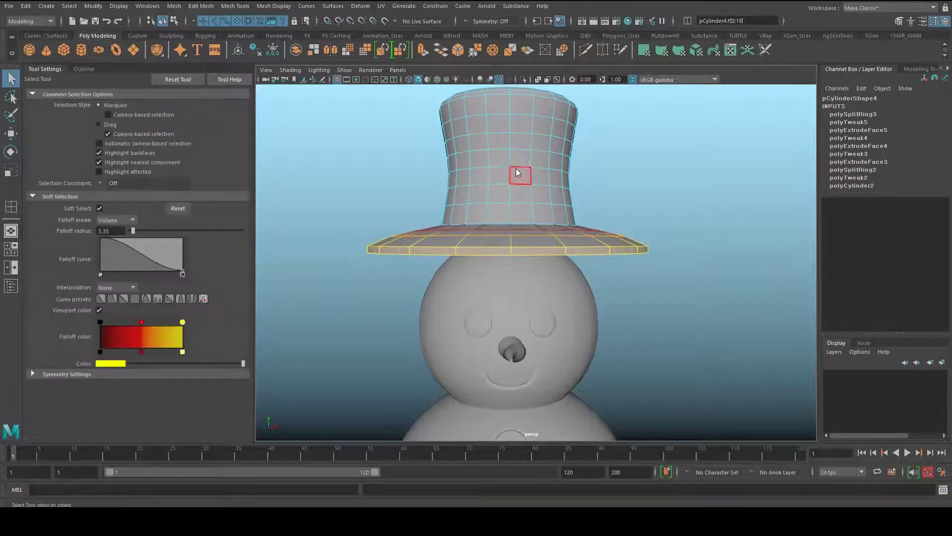
- Select the hat's crown vertices in wireframe display, return to shaded display, and scale and raise them with soft selection
{"action": "right_click_drag", "start_coordinate": [517, 172], "coordinate": [610, 147]}
{"action": "middle_click_drag", "start_coordinate": [546, 174], "coordinate": [544, 249], "text": "alt"}
{"action": "left_click_drag", "start_coordinate": [544, 248], "coordinate": [527, 211], "text": "alt"}
{"action": "right_click_drag", "start_coordinate": [500, 210], "coordinate": [437, 181]}
{"action": "key", "text": "4"}
{"action": "left_click_drag", "start_coordinate": [429, 153], "coordinate": [614, 214]}
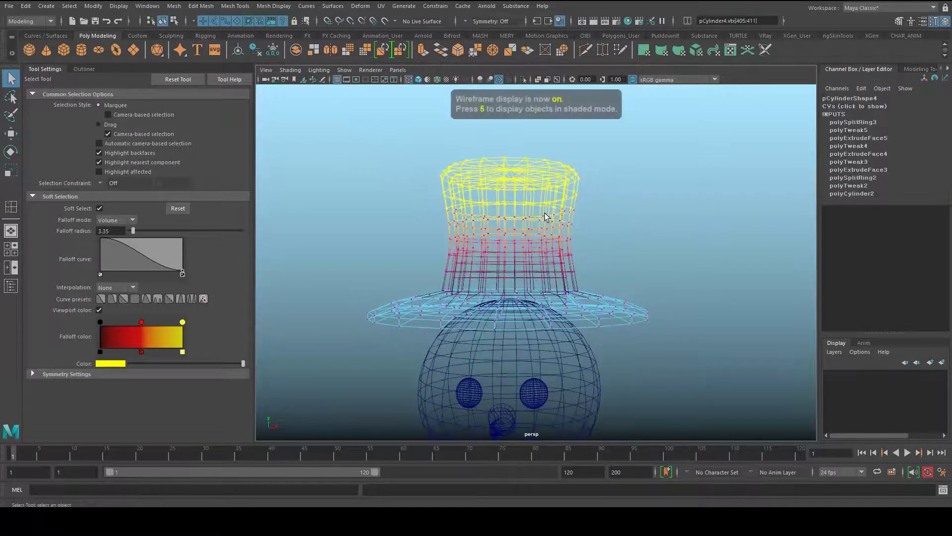
{"action": "left_click_drag", "start_coordinate": [620, 284], "coordinate": [614, 266]}
{"action": "key", "text": "5"}
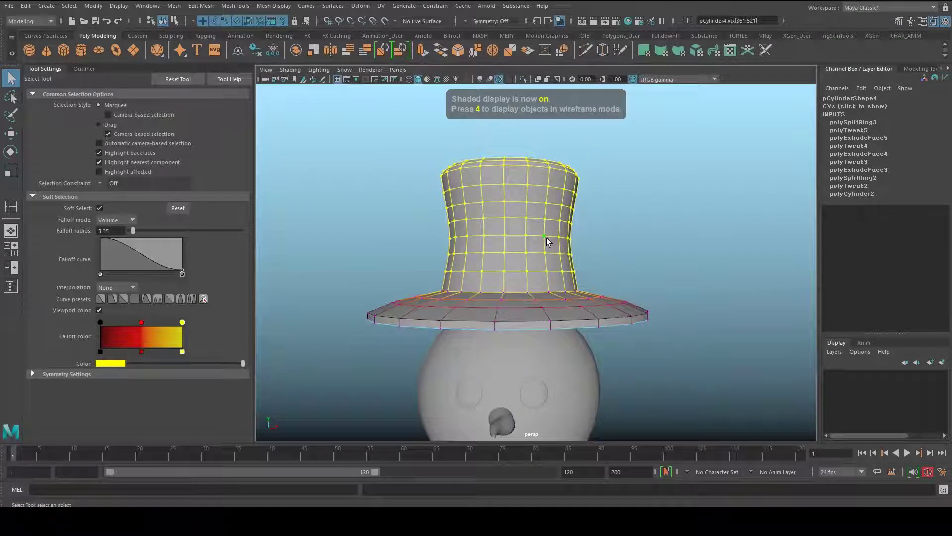
{"action": "scroll", "coordinate": [540, 245], "scroll_direction": "up", "scroll_amount": 2}
{"action": "key", "text": "r"}
{"action": "key", "text": "w"}
{"action": "mouse_move", "coordinate": [526, 204]}
{"action": "left_mouse_down"}
{"action": "mouse_move", "coordinate": [525, 187]}
{"action": "mouse_move", "coordinate": [525, 195]}
{"action": "left_mouse_up"}
{"action": "scroll", "coordinate": [589, 254], "scroll_direction": "down", "scroll_amount": 5}
- Return to object mode, seat the hat on the snowman's head tilted about 11.3 degrees around Z, and deselect it
{"action": "key", "text": "F8"}
{"action": "middle_click_drag", "start_coordinate": [600, 278], "coordinate": [591, 236]}
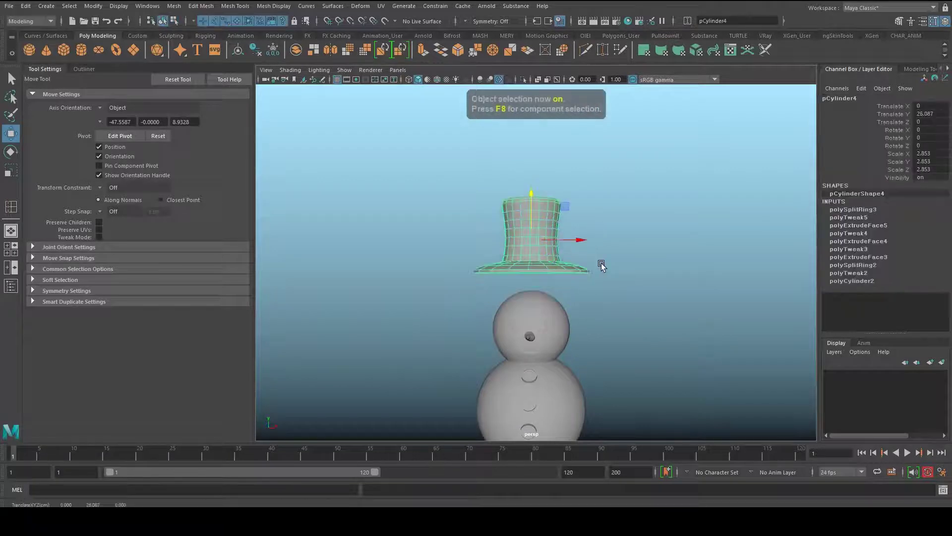
{"action": "middle_click_drag", "start_coordinate": [603, 312], "coordinate": [599, 257], "text": "alt"}
{"action": "key", "text": "space"}
{"action": "key", "text": "space"}
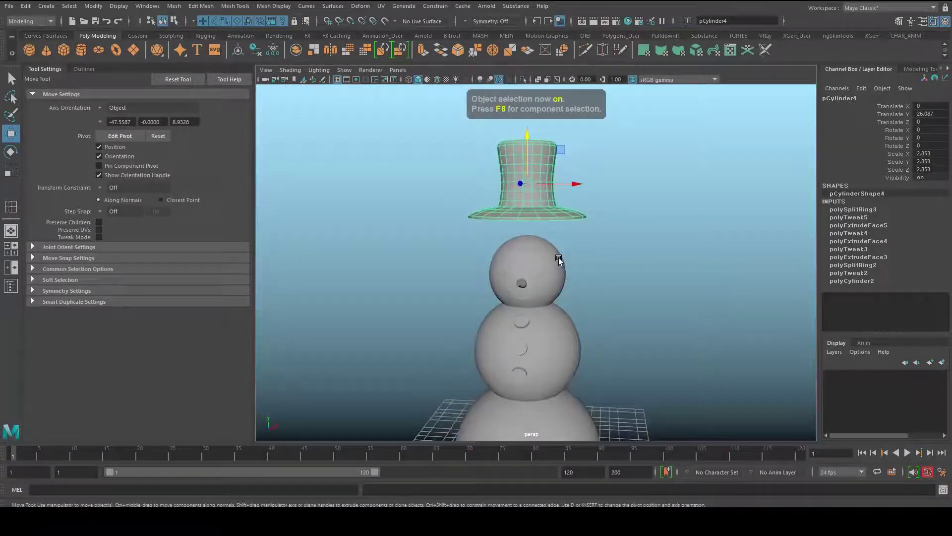
{"action": "left_click_drag", "start_coordinate": [558, 153], "coordinate": [558, 182]}
{"action": "key", "text": "f"}
{"action": "left_click_drag", "start_coordinate": [576, 248], "coordinate": [584, 200], "text": "alt"}
{"action": "middle_click_drag", "start_coordinate": [652, 219], "coordinate": [651, 236]}
{"action": "left_click_drag", "start_coordinate": [623, 258], "coordinate": [551, 201], "text": "alt"}
{"action": "scroll", "coordinate": [607, 282], "scroll_direction": "down", "scroll_amount": 4}
{"action": "key", "text": "e"}
{"action": "key", "text": "w"}
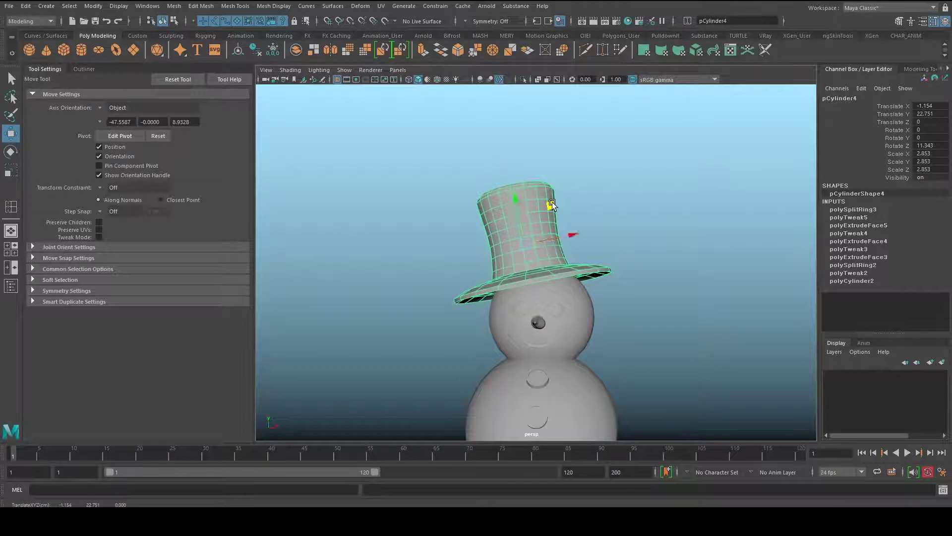
{"action": "left_click", "coordinate": [695, 323]}
- Create a polygon sphere beside the snowman's middle ball, rotated about -47.4 degrees around Z and stretched to a Y scale of about 6.41
{"action": "scroll", "coordinate": [696, 322], "scroll_direction": "down", "scroll_amount": 3}
{"action": "middle_click_drag", "start_coordinate": [624, 319], "coordinate": [614, 280], "text": "alt"}
{"action": "left_click_drag", "start_coordinate": [557, 319], "coordinate": [518, 320], "text": "alt"}
{"action": "scroll", "coordinate": [608, 309], "scroll_direction": "up", "scroll_amount": 4}
{"action": "middle_click_drag", "start_coordinate": [608, 309], "coordinate": [591, 279], "text": "alt"}
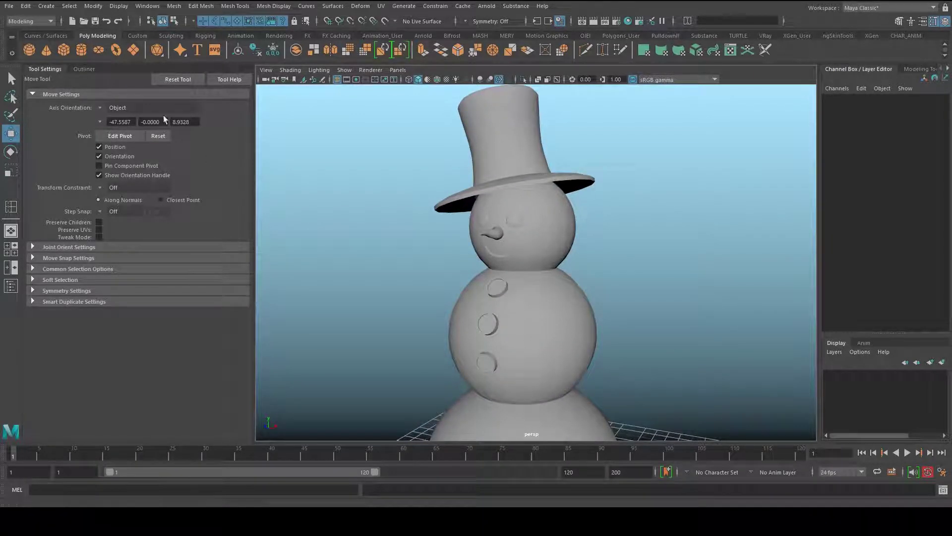
{"action": "left_click", "coordinate": [35, 50]}
{"action": "key", "text": "v"}
{"action": "middle_click_drag", "start_coordinate": [586, 322], "coordinate": [556, 300]}
{"action": "left_click_drag", "start_coordinate": [556, 300], "coordinate": [656, 281], "text": "alt"}
{"action": "key", "text": "e"}
{"action": "key", "text": "r"}
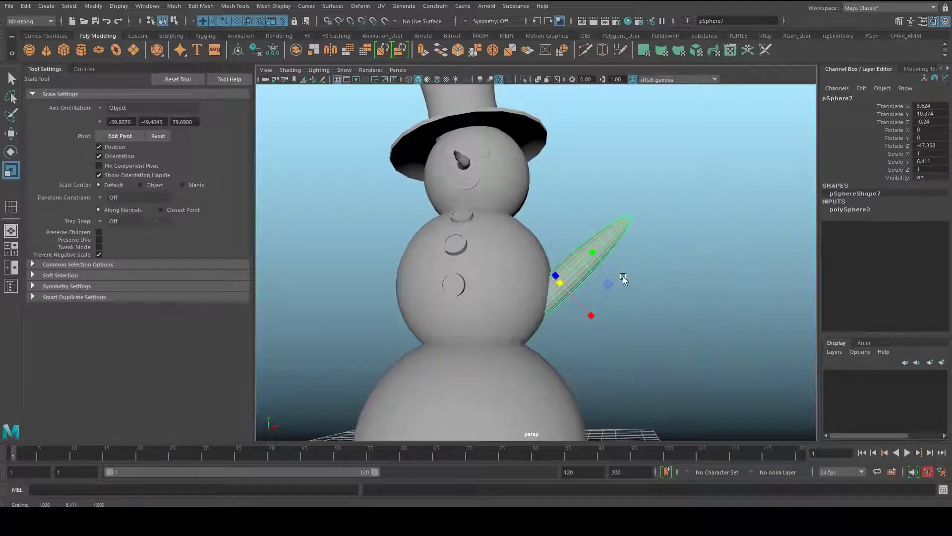
- Thin the arm to a scale of about 0.52 in X and Z and place its inner end against the middle ball
{"action": "key", "text": "w"}
{"action": "left_click_drag", "start_coordinate": [614, 264], "coordinate": [557, 292]}
{"action": "middle_click_drag", "start_coordinate": [670, 265], "coordinate": [648, 273]}
{"action": "left_click_drag", "start_coordinate": [648, 274], "coordinate": [680, 249], "text": "alt"}
{"action": "middle_click_drag", "start_coordinate": [681, 248], "coordinate": [709, 249], "text": "alt"}
{"action": "right_click_drag", "start_coordinate": [709, 249], "coordinate": [674, 250], "text": "alt"}
{"action": "left_click_drag", "start_coordinate": [673, 250], "coordinate": [680, 250], "text": "alt"}
- Duplicate the arm to the opposite side of the body, rotated about 56.2 degrees around Z, and deselect it
{"action": "middle_click_drag", "start_coordinate": [687, 243], "coordinate": [510, 243]}
{"action": "key", "text": "ctrl+d"}
{"action": "key", "text": "e"}
{"action": "middle_click_drag", "start_coordinate": [524, 353], "coordinate": [616, 201]}
{"action": "key", "text": "w"}
{"action": "middle_click_drag", "start_coordinate": [616, 227], "coordinate": [624, 234]}
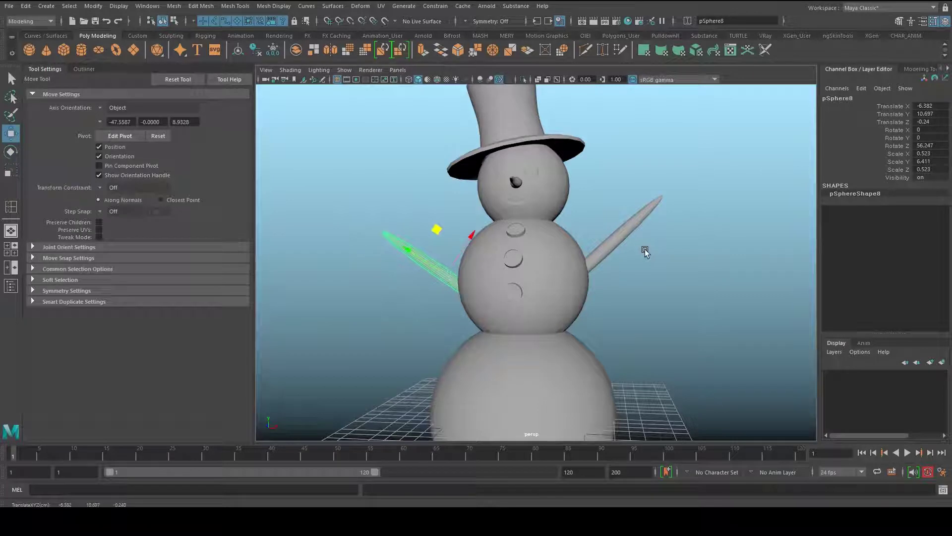
{"action": "left_click", "coordinate": [627, 259]}
{"action": "left_click_drag", "start_coordinate": [627, 259], "coordinate": [656, 265], "text": "alt"}
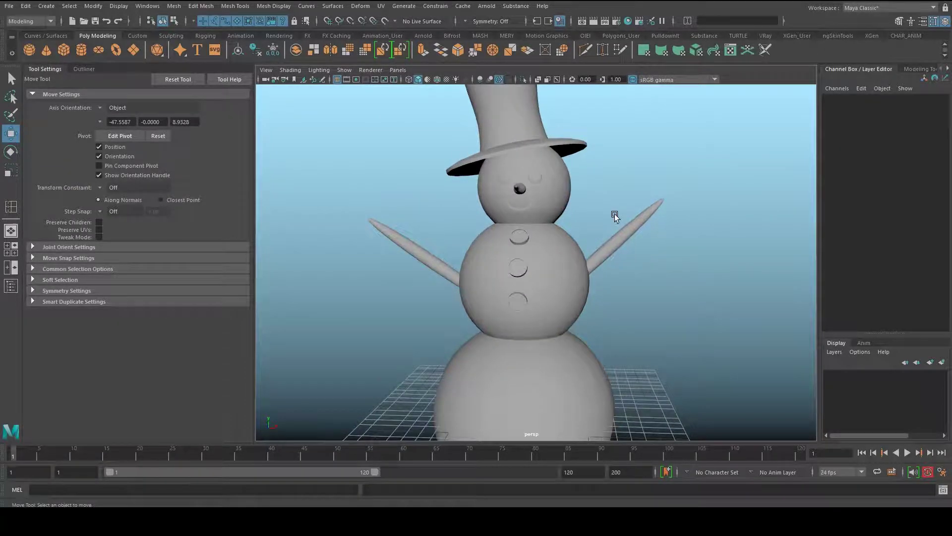
- Create a polygon cube just beyond the tip of the arm on the positive X side and scale it uniformly to about 1.9
{"action": "left_click_drag", "start_coordinate": [615, 213], "coordinate": [493, 251], "text": "alt"}
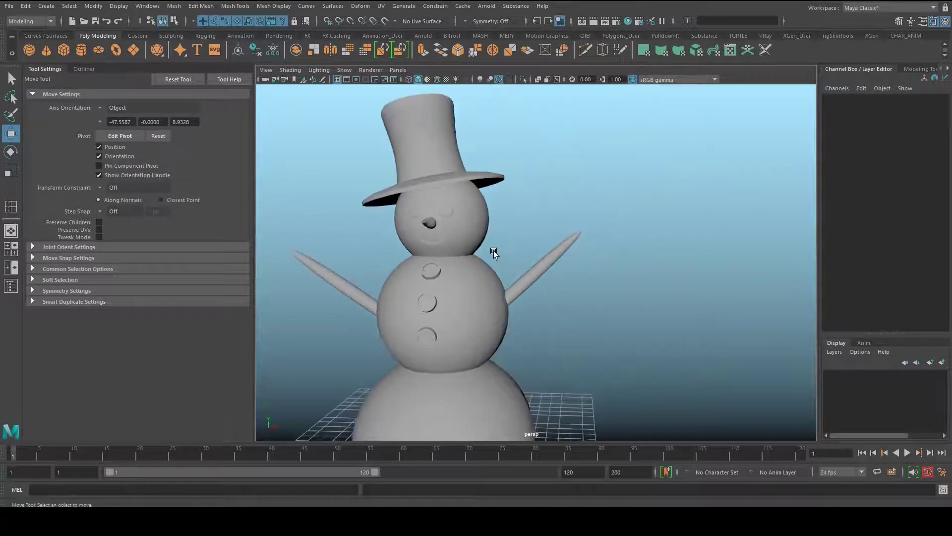
{"action": "left_click", "coordinate": [58, 49]}
{"action": "left_click_drag", "start_coordinate": [512, 242], "coordinate": [616, 189], "text": "alt"}
{"action": "middle_click_drag", "start_coordinate": [617, 186], "coordinate": [575, 248], "text": "alt"}
{"action": "right_click_drag", "start_coordinate": [575, 248], "coordinate": [668, 206], "text": "alt"}
{"action": "left_click_drag", "start_coordinate": [543, 309], "coordinate": [572, 157]}
{"action": "left_click_drag", "start_coordinate": [570, 196], "coordinate": [569, 281], "text": "alt"}
{"action": "key", "text": "r"}
{"action": "left_click_drag", "start_coordinate": [576, 215], "coordinate": [729, 219]}
{"action": "key", "text": "w"}
{"action": "middle_click_drag", "start_coordinate": [652, 263], "coordinate": [559, 306], "text": "alt"}
{"action": "right_click_drag", "start_coordinate": [558, 305], "coordinate": [549, 279], "text": "alt"}
{"action": "key", "text": "f"}
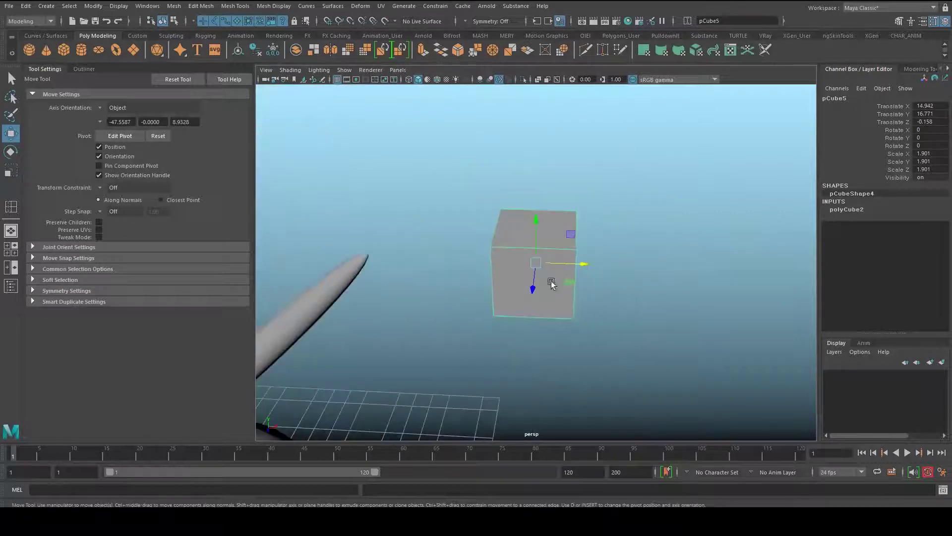
- Smooth the cube with one division to round it off
{"action": "left_click", "coordinate": [174, 6]}
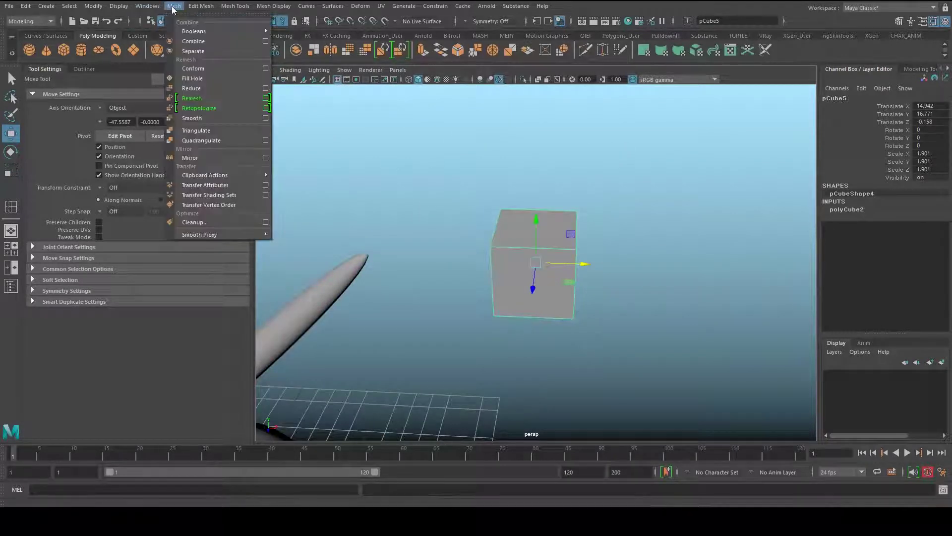
{"action": "left_click", "coordinate": [214, 117]}
{"action": "right_click_drag", "start_coordinate": [450, 194], "coordinate": [517, 293], "text": "alt"}
{"action": "left_click_drag", "start_coordinate": [517, 292], "coordinate": [549, 231], "text": "alt"}
{"action": "key", "text": "q"}
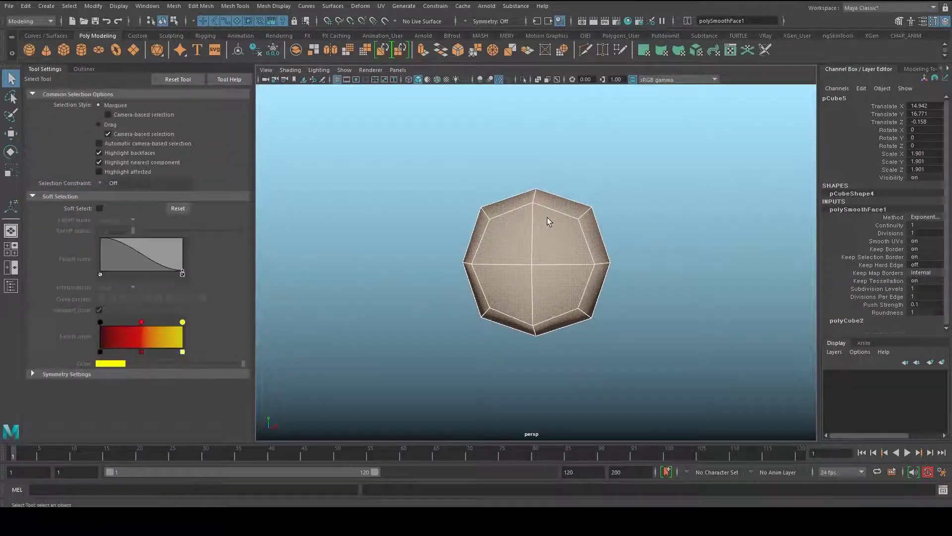
- Select the faces of the smoothed cube's lower half and delete them
{"action": "right_click", "coordinate": [548, 222]}
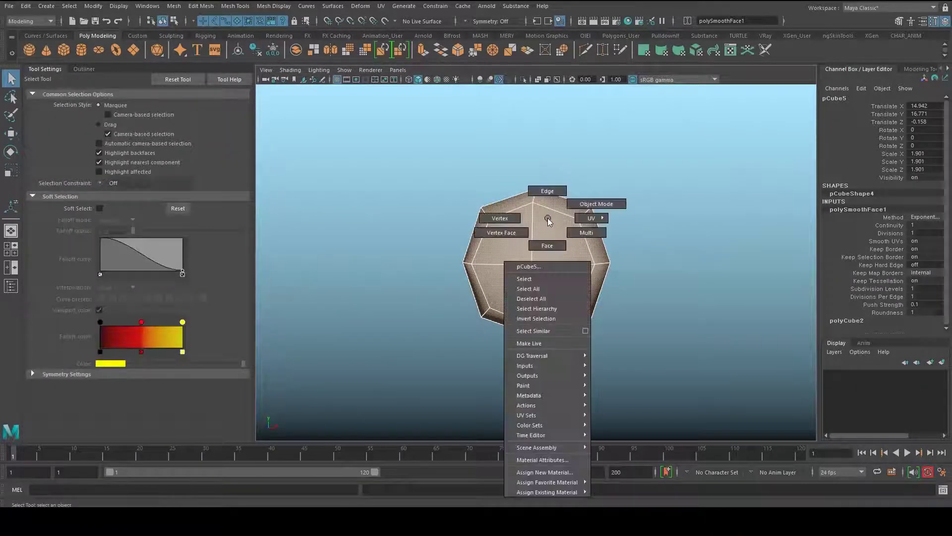
{"action": "left_click", "coordinate": [547, 244]}
{"action": "left_click_drag", "start_coordinate": [396, 300], "coordinate": [746, 391]}
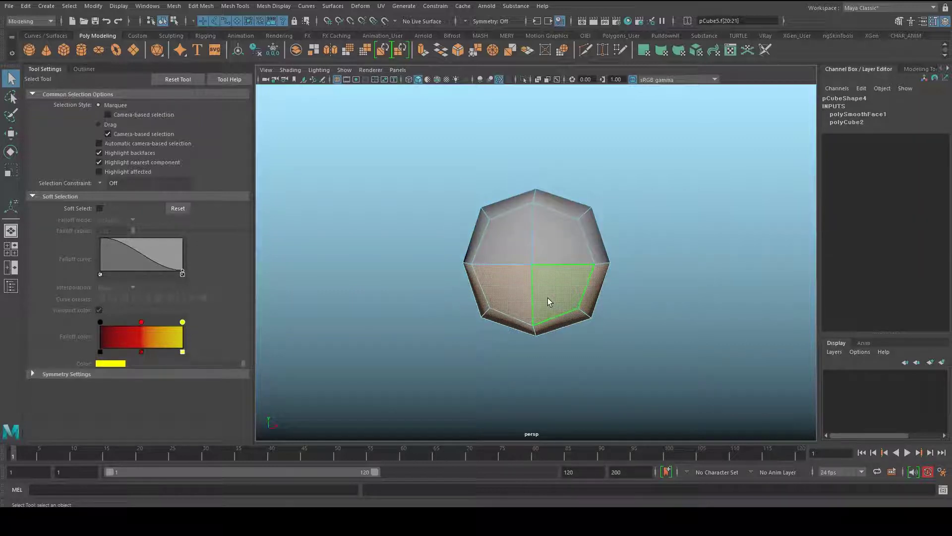
{"action": "key", "text": "Delete"}
- Return to object mode and scale the remaining half-sphere narrower along one axis
{"action": "right_click_drag", "start_coordinate": [545, 243], "coordinate": [591, 223]}
{"action": "left_click_drag", "start_coordinate": [550, 223], "coordinate": [440, 293], "text": "alt"}
{"action": "key", "text": "r"}
{"action": "left_click_drag", "start_coordinate": [490, 249], "coordinate": [513, 246]}
{"action": "key", "text": "q"}
- Extrude the open border edge of the half-sphere downward by about 2.02 units with 4 divisions to form the mitten's palm
{"action": "right_click_drag", "start_coordinate": [512, 234], "coordinate": [517, 190]}
{"action": "double_click", "coordinate": [508, 256]}
{"action": "left_click_drag", "start_coordinate": [518, 268], "coordinate": [524, 277], "text": "alt"}
{"action": "left_click_drag", "start_coordinate": [540, 243], "coordinate": [477, 187], "text": "alt"}
{"action": "key", "text": "ctrl+e"}
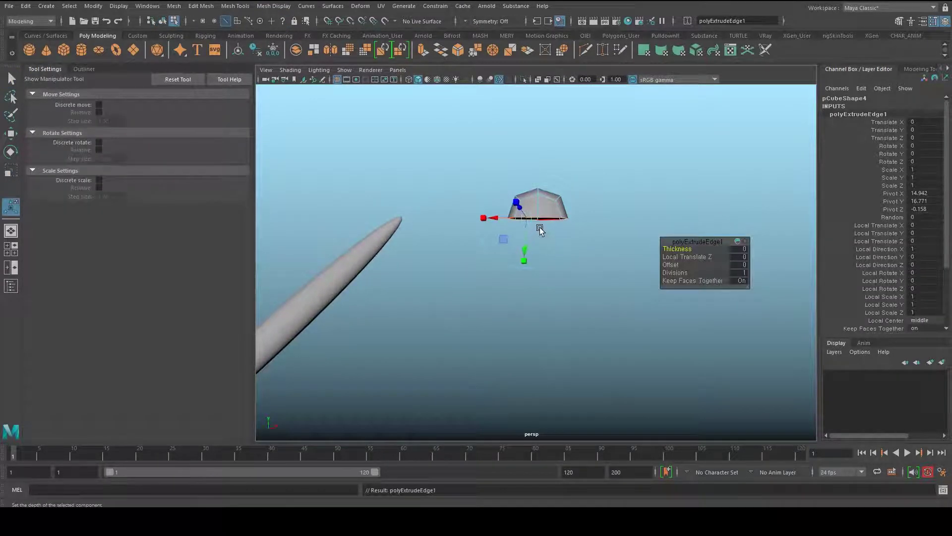
{"action": "left_click_drag", "start_coordinate": [541, 234], "coordinate": [555, 256], "text": "alt"}
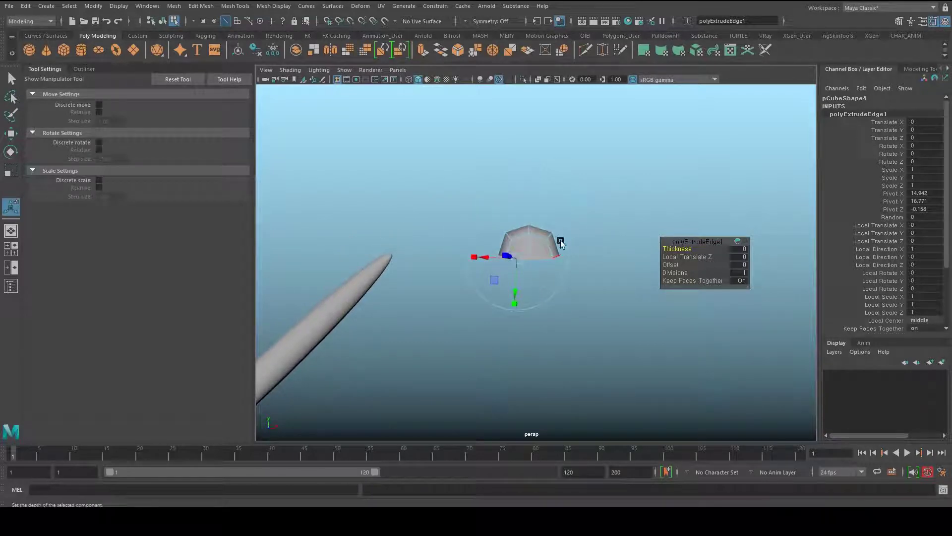
{"action": "left_click", "coordinate": [576, 203]}
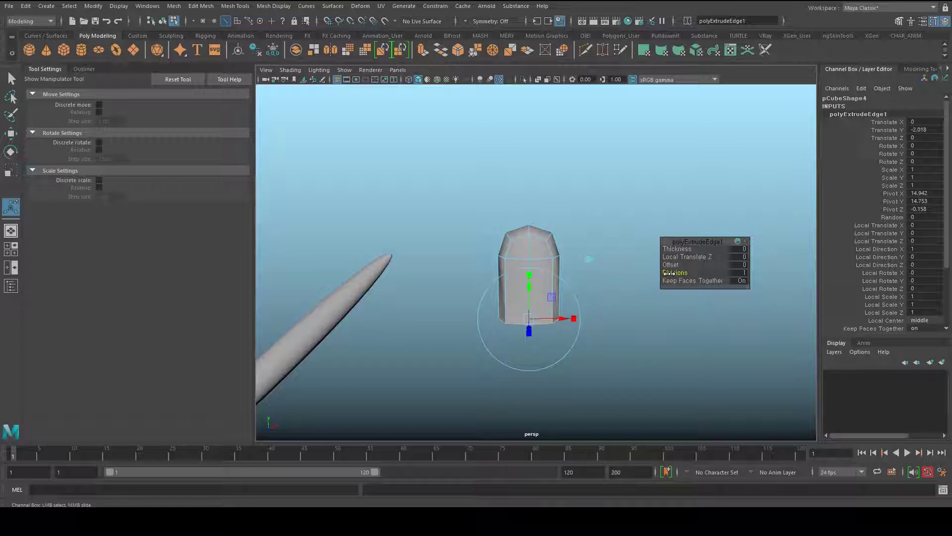
{"action": "right_click_drag", "start_coordinate": [519, 254], "coordinate": [677, 209], "text": "alt"}
{"action": "left_click_drag", "start_coordinate": [563, 214], "coordinate": [604, 208], "text": "alt"}
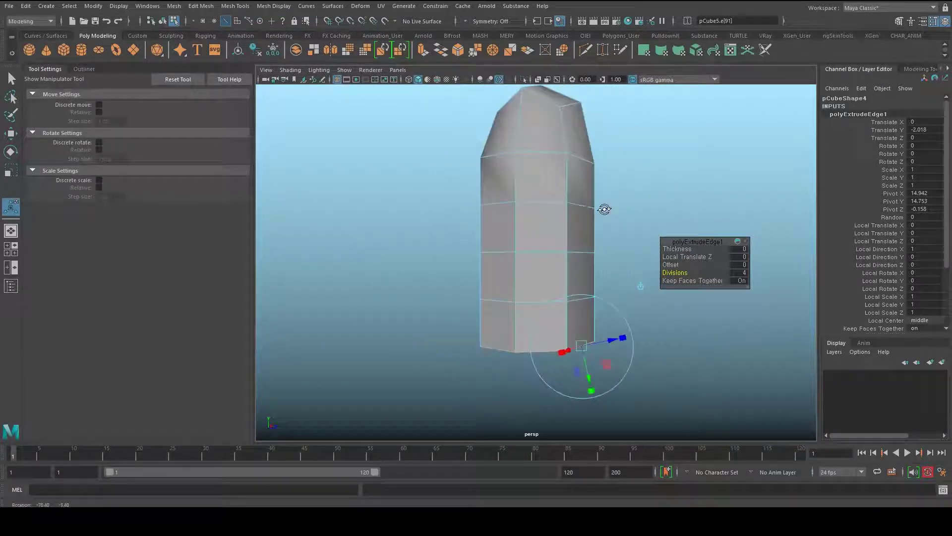
- Select the four middle faces on the palm's narrow side and extrude them with an offset of 0.2
{"action": "left_click_drag", "start_coordinate": [517, 268], "coordinate": [501, 237], "text": "alt"}
{"action": "key", "text": "q"}
{"action": "right_click_drag", "start_coordinate": [507, 233], "coordinate": [503, 251]}
{"action": "mouse_move", "coordinate": [503, 251]}
{"action": "left_mouse_down", "text": "alt"}
{"action": "mouse_move", "coordinate": [534, 240]}
{"action": "mouse_move", "coordinate": [523, 248]}
{"action": "left_mouse_up", "text": "alt"}
{"action": "left_click", "coordinate": [532, 237]}
{"action": "left_click", "coordinate": [528, 270], "text": "shift"}
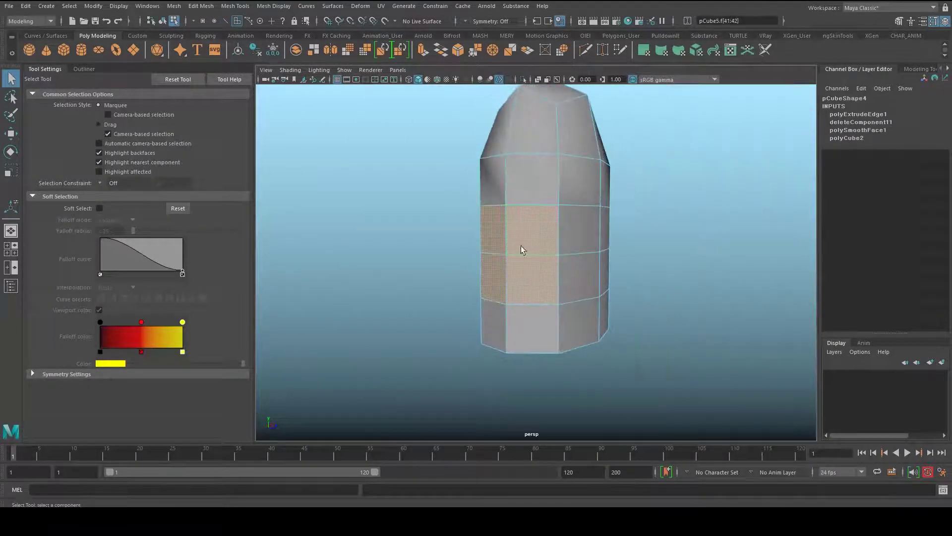
{"action": "right_click_drag", "start_coordinate": [523, 248], "coordinate": [723, 240], "text": "alt"}
{"action": "middle_click_drag", "start_coordinate": [585, 247], "coordinate": [625, 258], "text": "alt"}
{"action": "left_click_drag", "start_coordinate": [596, 260], "coordinate": [610, 258], "text": "alt"}
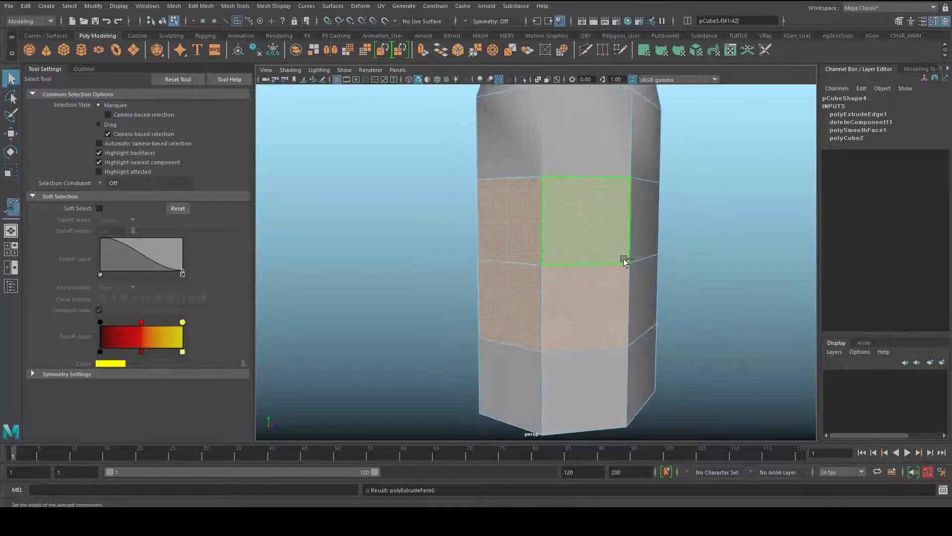
{"action": "left_click_drag", "start_coordinate": [679, 265], "coordinate": [675, 265]}
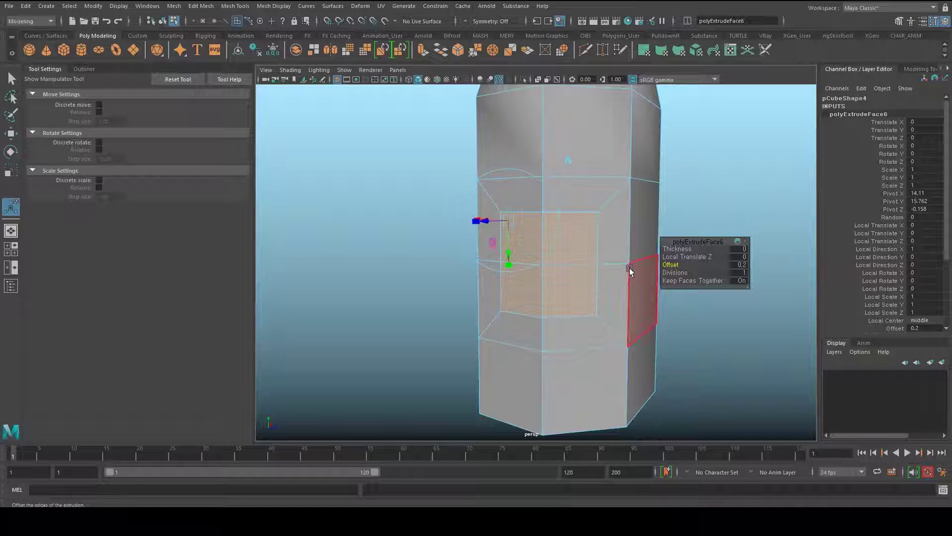
- Select the four corner vertices of the inset on the palm's side and scale them inward
{"action": "key", "text": "q"}
{"action": "right_click_drag", "start_coordinate": [550, 222], "coordinate": [501, 222]}
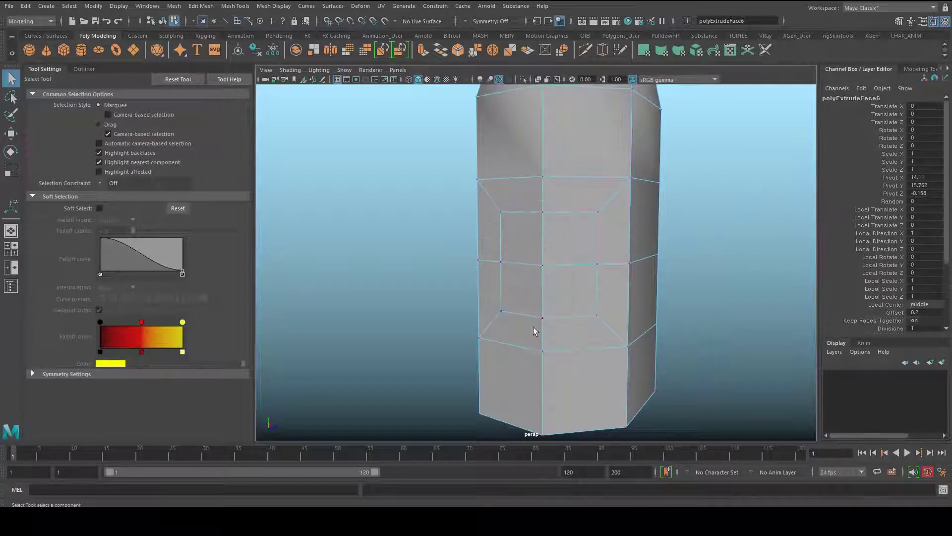
{"action": "left_click", "coordinate": [499, 219]}
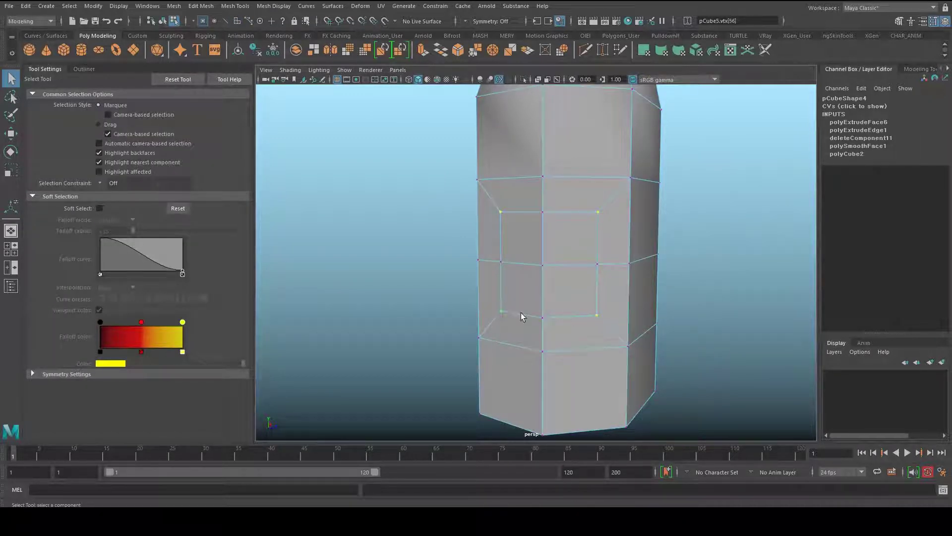
{"action": "key", "text": "r"}
{"action": "left_click_drag", "start_coordinate": [536, 297], "coordinate": [603, 318], "text": "alt"}
{"action": "middle_click_drag", "start_coordinate": [616, 318], "coordinate": [610, 319]}
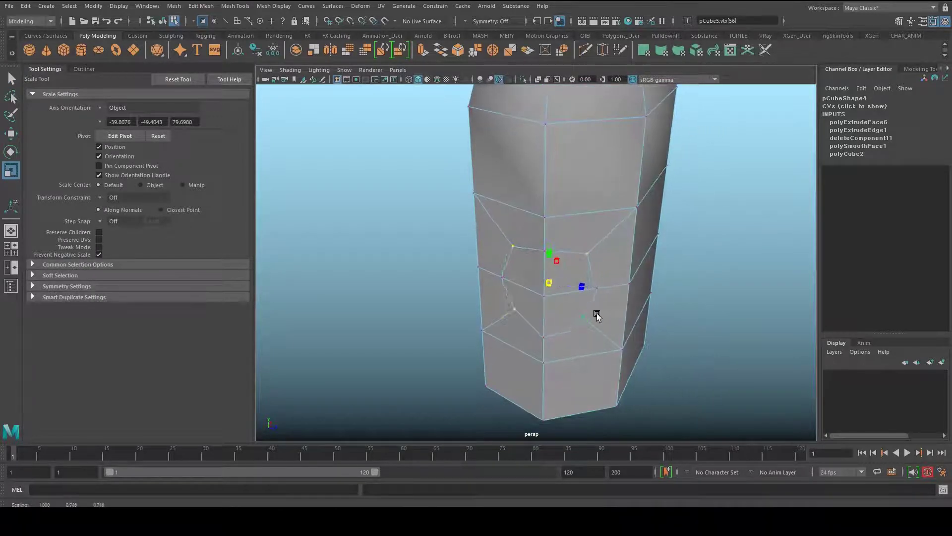
{"action": "left_click_drag", "start_coordinate": [597, 316], "coordinate": [590, 339], "text": "alt"}
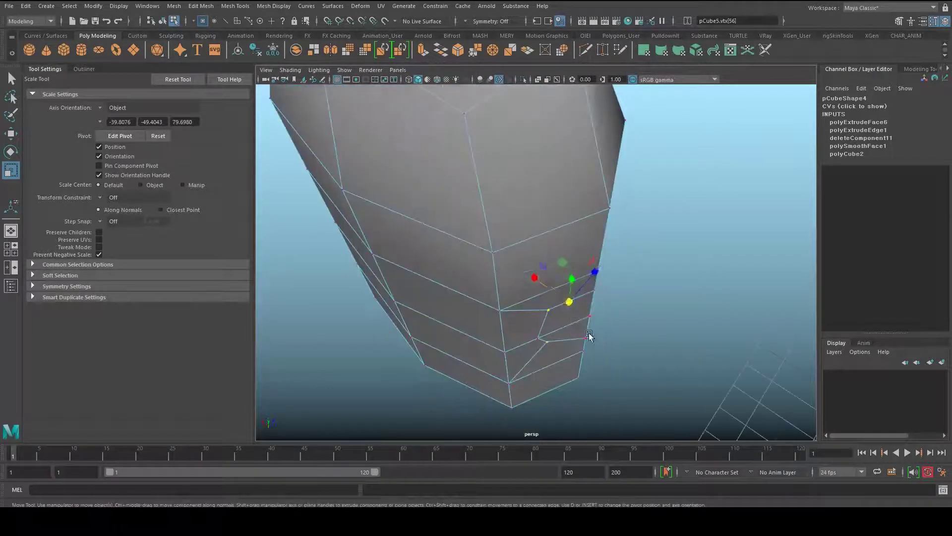
- Adjust the inset's corner and mid-side vertices so the thumb base has a rounder outline
{"action": "key", "text": "w"}
{"action": "left_click_drag", "start_coordinate": [560, 294], "coordinate": [549, 288]}
{"action": "left_click", "coordinate": [539, 338]}
{"action": "left_click_drag", "start_coordinate": [560, 333], "coordinate": [532, 343], "text": "alt"}
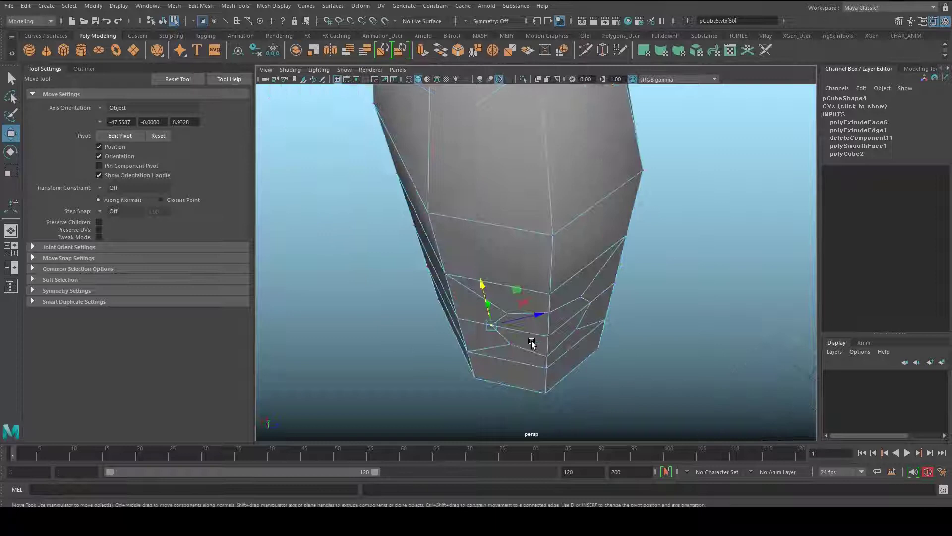
{"action": "left_click", "coordinate": [584, 316], "text": "shift"}
{"action": "left_click_drag", "start_coordinate": [584, 315], "coordinate": [602, 356], "text": "alt"}
{"action": "middle_click_drag", "start_coordinate": [602, 357], "coordinate": [608, 360]}
{"action": "left_click_drag", "start_coordinate": [608, 359], "coordinate": [520, 278], "text": "alt"}
- Select the four faces inside the round inset and scale them to adjust the size of the thumb base
{"action": "key", "text": "q"}
{"action": "right_click_drag", "start_coordinate": [538, 240], "coordinate": [537, 266]}
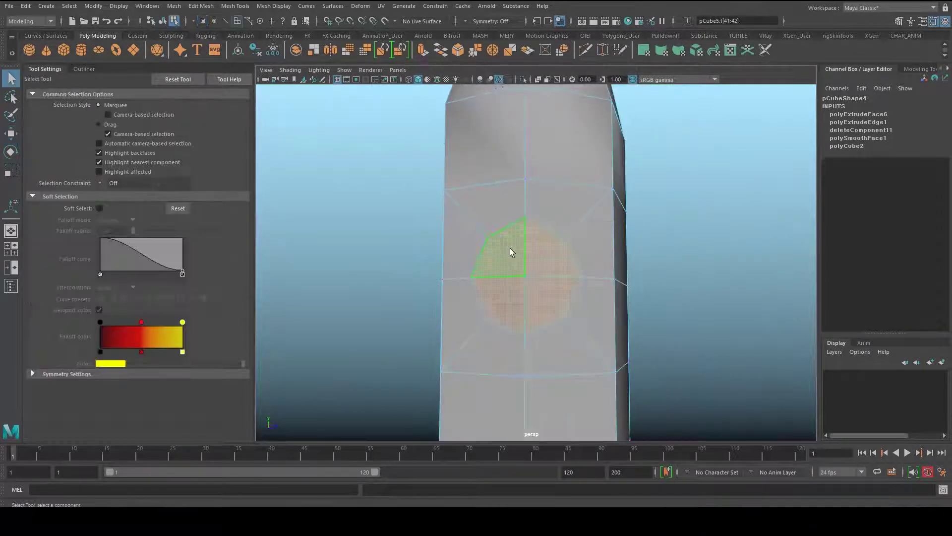
{"action": "key", "text": "r"}
{"action": "middle_click_drag", "start_coordinate": [521, 328], "coordinate": [546, 335]}
{"action": "left_click_drag", "start_coordinate": [546, 336], "coordinate": [453, 331], "text": "alt"}
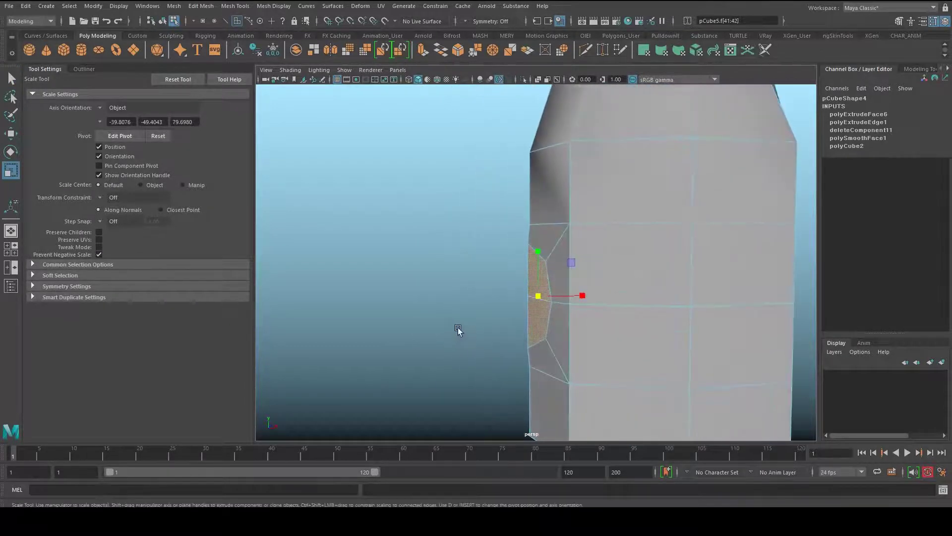
- Extrude the round inset faces outward as the first thumb segment, rotate them to point diagonally upward and scale them down
{"action": "key", "text": "ctrl+e"}
{"action": "left_click_drag", "start_coordinate": [516, 292], "coordinate": [513, 292], "text": "alt"}
{"action": "key", "text": "w"}
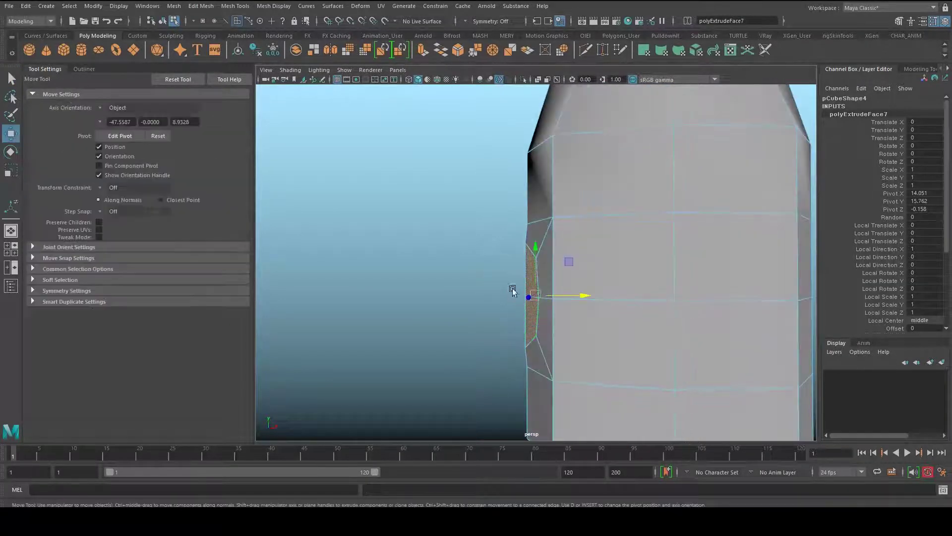
{"action": "middle_click_drag", "start_coordinate": [563, 261], "coordinate": [507, 232]}
{"action": "key", "text": "e"}
{"action": "key", "text": "w"}
{"action": "left_click_drag", "start_coordinate": [509, 222], "coordinate": [519, 232]}
{"action": "key", "text": "r"}
{"action": "key", "text": "r"}
{"action": "middle_click_drag", "start_coordinate": [538, 262], "coordinate": [521, 261]}
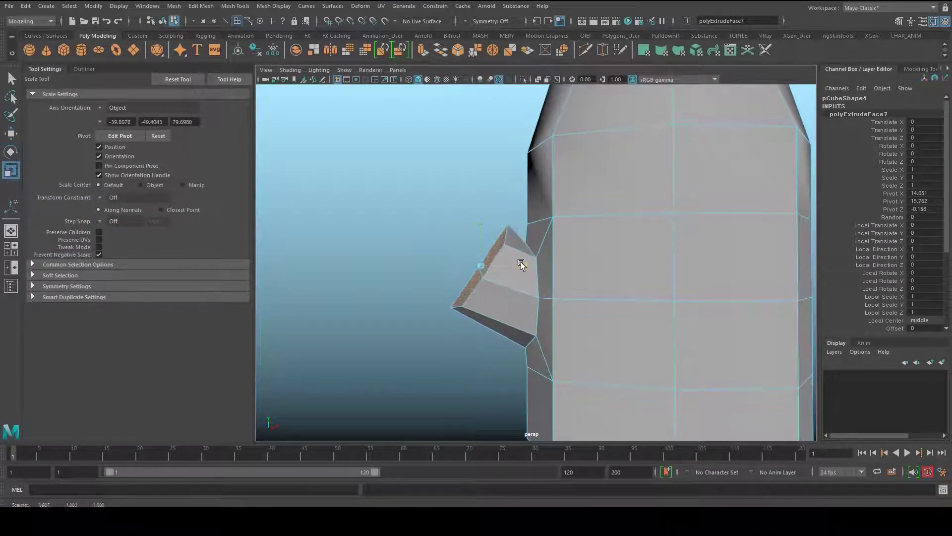
- Reposition the end faces of the first thumb segment closer to the palm and scale them narrower
{"action": "key", "text": "w"}
{"action": "middle_click_drag", "start_coordinate": [487, 233], "coordinate": [515, 228]}
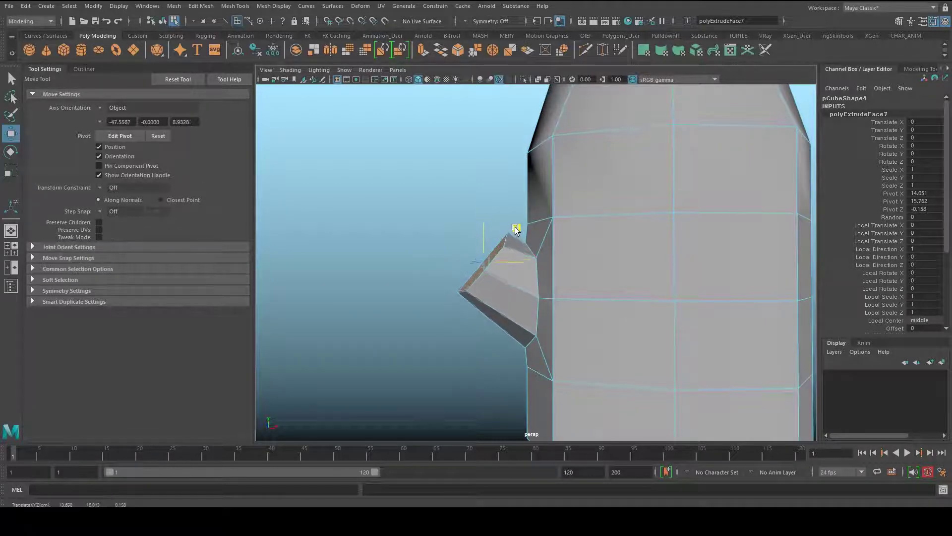
{"action": "left_click_drag", "start_coordinate": [518, 229], "coordinate": [580, 315], "text": "alt"}
{"action": "key", "text": "r"}
{"action": "middle_click_drag", "start_coordinate": [580, 315], "coordinate": [562, 317]}
{"action": "left_click_drag", "start_coordinate": [557, 310], "coordinate": [516, 240], "text": "alt"}
- Extrude a second thumb segment upward, rotate its end faces toward vertical and scale them down
{"action": "key", "text": "ctrl+e"}
{"action": "key", "text": "w"}
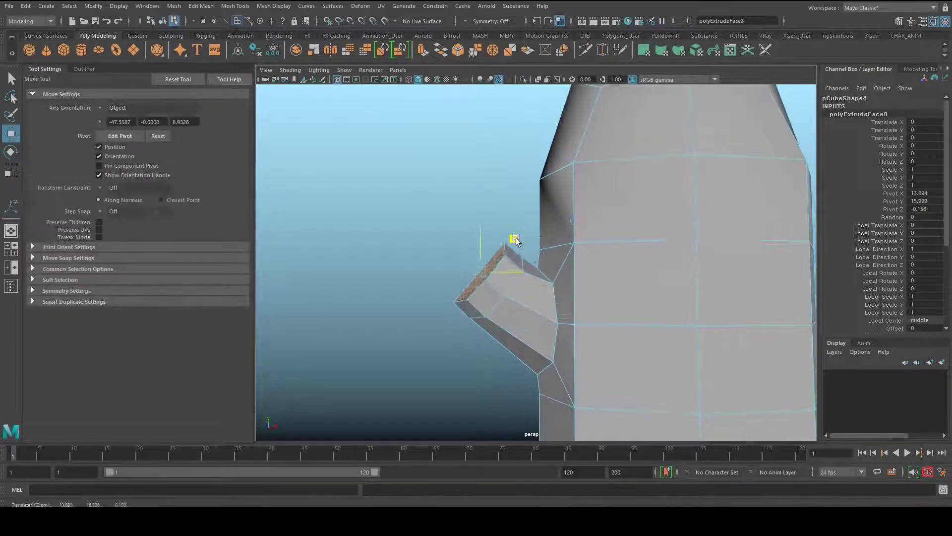
{"action": "key", "text": "e"}
{"action": "key", "text": "w"}
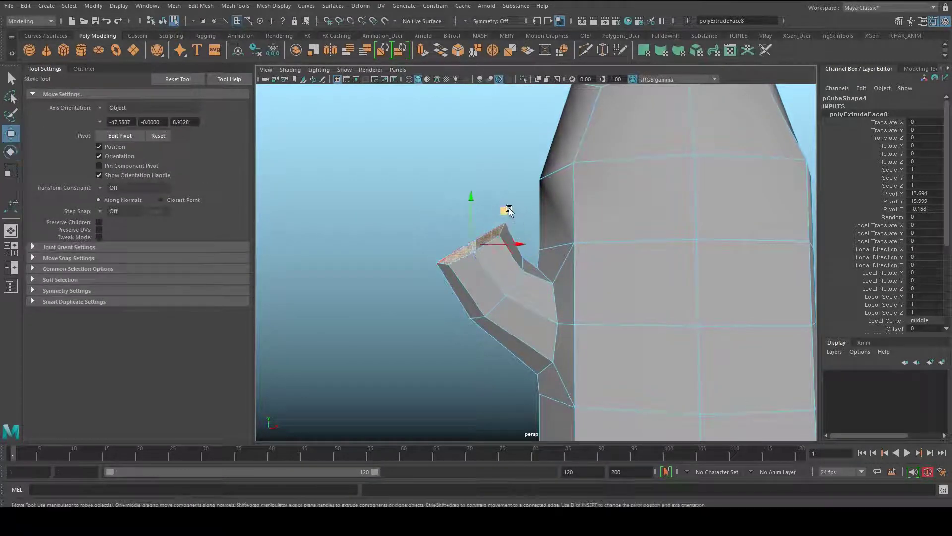
{"action": "key", "text": "r"}
{"action": "middle_click_drag", "start_coordinate": [543, 246], "coordinate": [531, 246]}
{"action": "key", "text": "w"}
{"action": "key", "text": "r"}
{"action": "key", "text": "w"}
- Move the vertices at the end of the thumb, checking in wireframe, to give it a rounded outline
{"action": "scroll", "coordinate": [522, 232], "scroll_direction": "up", "scroll_amount": 10}
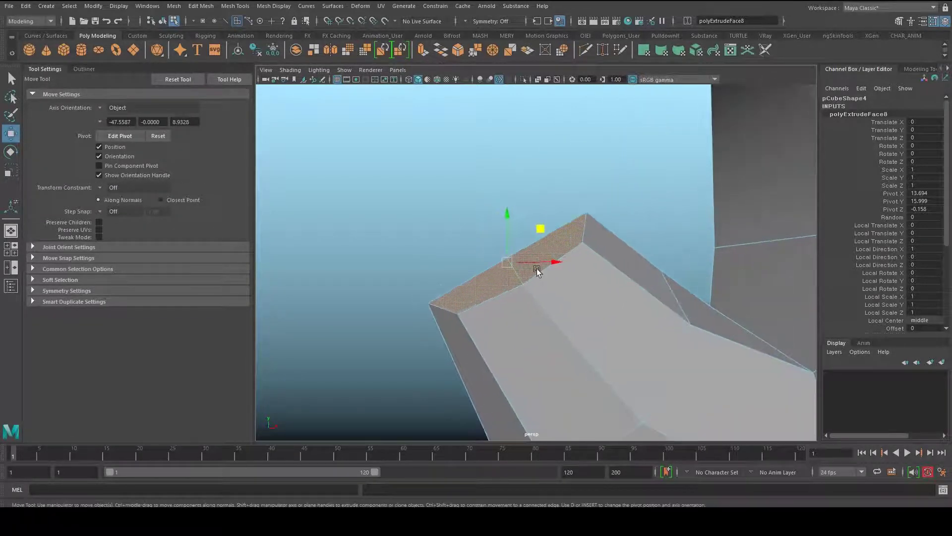
{"action": "scroll", "coordinate": [537, 268], "scroll_direction": "down", "scroll_amount": 2}
{"action": "key", "text": "F9"}
{"action": "left_click_drag", "start_coordinate": [432, 272], "coordinate": [501, 287]}
{"action": "key", "text": "4"}
{"action": "left_click_drag", "start_coordinate": [505, 236], "coordinate": [521, 252]}
{"action": "left_click_drag", "start_coordinate": [530, 194], "coordinate": [577, 265]}
{"action": "middle_click_drag", "start_coordinate": [578, 266], "coordinate": [580, 272]}
{"action": "key", "text": "5"}
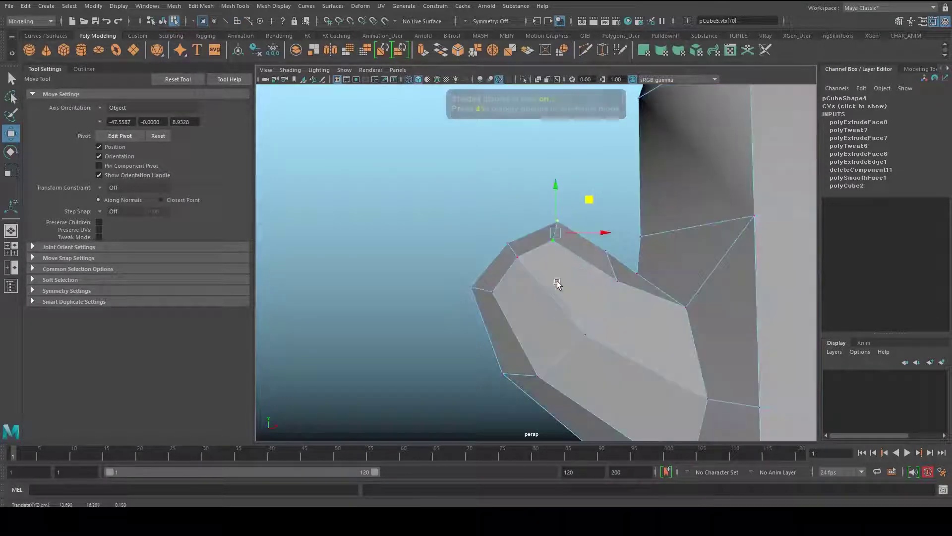
- Extrude the thumb's end faces a short way outward and scale them down to close off a rounded tip
{"action": "key", "text": "F11"}
{"action": "left_click", "coordinate": [533, 244]}
{"action": "left_click_drag", "start_coordinate": [533, 244], "coordinate": [600, 221], "text": "alt"}
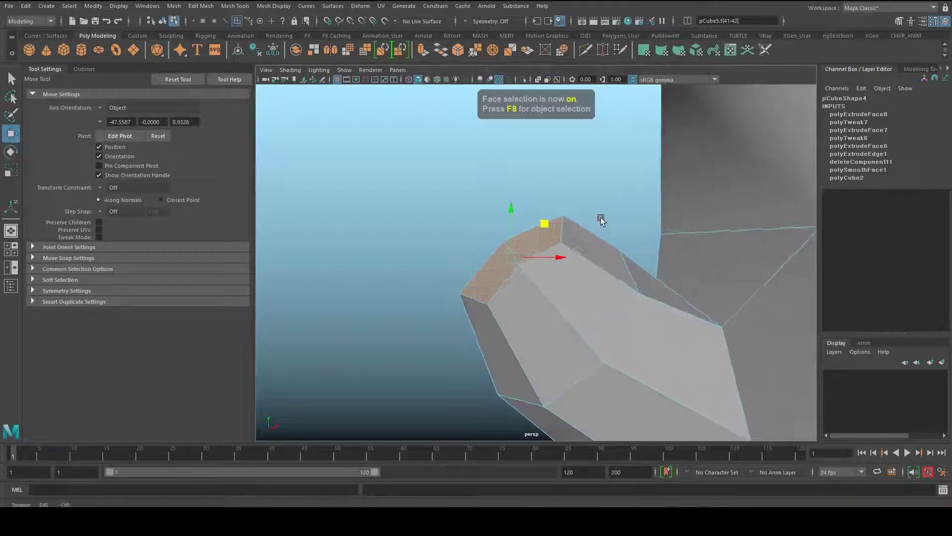
{"action": "key", "text": "ctrl+e"}
{"action": "key", "text": "w"}
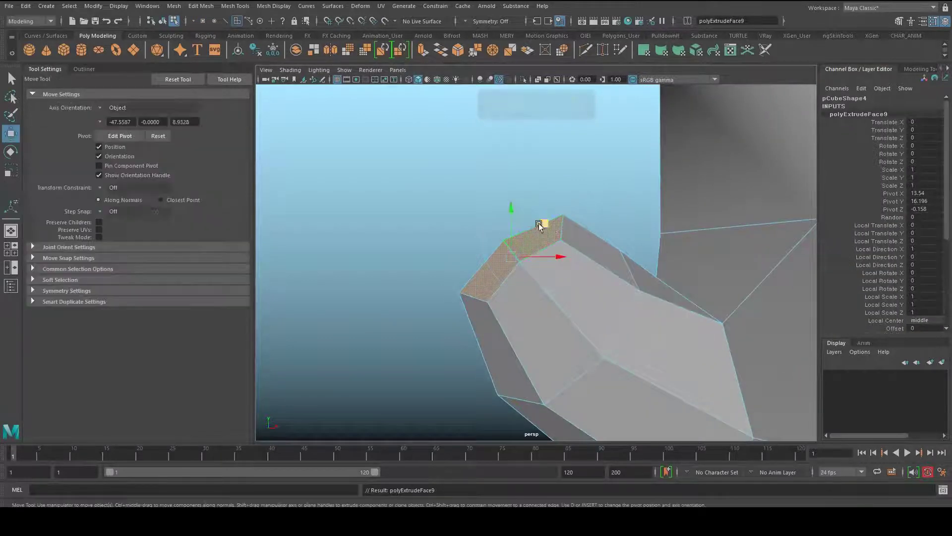
{"action": "middle_click_drag", "start_coordinate": [549, 223], "coordinate": [541, 217]}
{"action": "key", "text": "r"}
{"action": "middle_click_drag", "start_coordinate": [590, 309], "coordinate": [573, 302]}
{"action": "key", "text": "w"}
{"action": "left_click_drag", "start_coordinate": [540, 216], "coordinate": [531, 210]}
{"action": "key", "text": "r"}
{"action": "middle_click_drag", "start_coordinate": [588, 245], "coordinate": [578, 238]}
{"action": "key", "text": "w"}
- Return to object mode and inspect the mitten's thumb in smooth mesh preview
{"action": "key", "text": "q"}
{"action": "left_click_drag", "start_coordinate": [578, 239], "coordinate": [493, 261], "text": "alt"}
{"action": "right_click_drag", "start_coordinate": [647, 207], "coordinate": [688, 192]}
{"action": "left_click", "coordinate": [566, 203]}
{"action": "mouse_move", "coordinate": [565, 203]}
{"action": "left_mouse_down", "text": "alt"}
{"action": "mouse_move", "coordinate": [605, 225]}
{"action": "mouse_move", "coordinate": [520, 216]}
{"action": "mouse_move", "coordinate": [516, 240]}
{"action": "mouse_move", "coordinate": [568, 219]}
{"action": "left_mouse_up", "text": "alt"}
{"action": "left_click", "coordinate": [567, 218]}
{"action": "key", "text": "3"}
{"action": "left_click", "coordinate": [429, 186]}
{"action": "left_click_drag", "start_coordinate": [490, 218], "coordinate": [532, 245], "text": "alt"}
{"action": "left_click", "coordinate": [532, 245]}
{"action": "key", "text": "1"}
- Adjust the mesh components where the thumb joins the palm
{"action": "scroll", "coordinate": [501, 251], "scroll_direction": "up", "scroll_amount": 4}
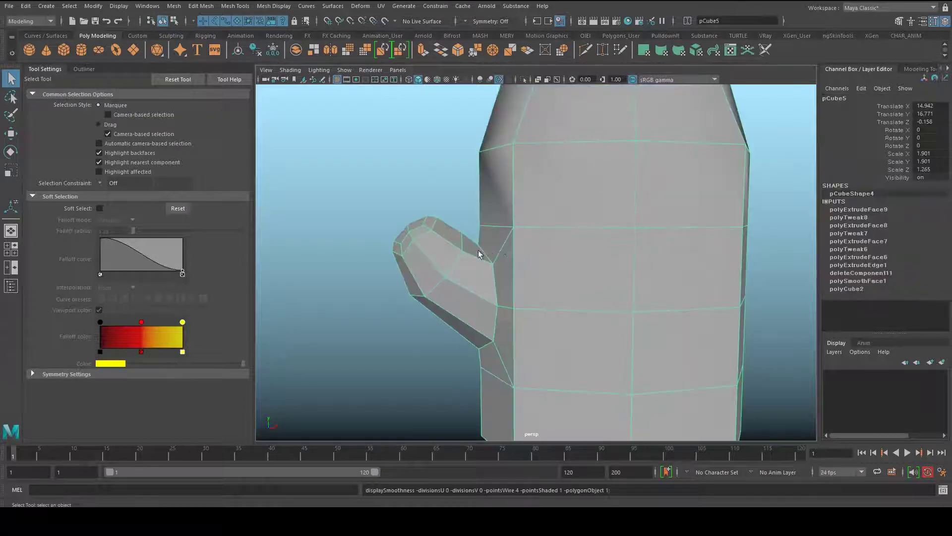
{"action": "middle_click_drag", "start_coordinate": [480, 255], "coordinate": [523, 249], "text": "alt"}
{"action": "right_click_drag", "start_coordinate": [450, 234], "coordinate": [423, 232]}
{"action": "middle_click_drag", "start_coordinate": [464, 216], "coordinate": [539, 244], "text": "alt"}
{"action": "right_click_drag", "start_coordinate": [557, 242], "coordinate": [558, 269]}
{"action": "left_click_drag", "start_coordinate": [563, 268], "coordinate": [559, 205], "text": "alt"}
{"action": "left_click", "coordinate": [560, 280]}
{"action": "key", "text": "w"}
{"action": "scroll", "coordinate": [570, 218], "scroll_direction": "down", "scroll_amount": 4}
- Select an edge loop near the thumb's base and scale it
{"action": "middle_click_drag", "start_coordinate": [589, 242], "coordinate": [554, 223], "text": "alt"}
{"action": "right_click_drag", "start_coordinate": [525, 242], "coordinate": [524, 216]}
{"action": "double_click", "coordinate": [517, 248]}
{"action": "key", "text": "r"}
{"action": "key", "text": "q"}
- Check the whole mitten again in smooth mesh preview from object mode
{"action": "right_click_drag", "start_coordinate": [599, 195], "coordinate": [647, 180]}
{"action": "key", "text": "3"}
{"action": "left_click", "coordinate": [442, 243]}
{"action": "left_click_drag", "start_coordinate": [443, 243], "coordinate": [521, 247], "text": "alt"}
{"action": "left_click", "coordinate": [521, 290]}
{"action": "key", "text": "1"}
- Select the bottom ring of faces around the mitten's opening and extrude it outward to form a thick cuff
{"action": "middle_click_drag", "start_coordinate": [520, 290], "coordinate": [552, 219], "text": "alt"}
{"action": "right_click_drag", "start_coordinate": [552, 219], "coordinate": [598, 246]}
{"action": "left_click", "coordinate": [551, 266]}
{"action": "double_click", "coordinate": [515, 267], "text": "shift"}
{"action": "left_click_drag", "start_coordinate": [599, 246], "coordinate": [628, 303], "text": "alt"}
{"action": "key", "text": "ctrl+e"}
- Return to object mode and display the cuffed mitten with smooth mesh preview
{"action": "right_click_drag", "start_coordinate": [614, 189], "coordinate": [660, 168]}
{"action": "left_click", "coordinate": [695, 207]}
{"action": "right_click_drag", "start_coordinate": [696, 208], "coordinate": [615, 205], "text": "alt"}
{"action": "left_click_drag", "start_coordinate": [615, 204], "coordinate": [606, 204], "text": "alt"}
{"action": "left_click", "coordinate": [545, 197]}
{"action": "key", "text": "3"}
{"action": "left_click", "coordinate": [606, 257]}
{"action": "left_click_drag", "start_coordinate": [606, 256], "coordinate": [583, 259], "text": "alt"}
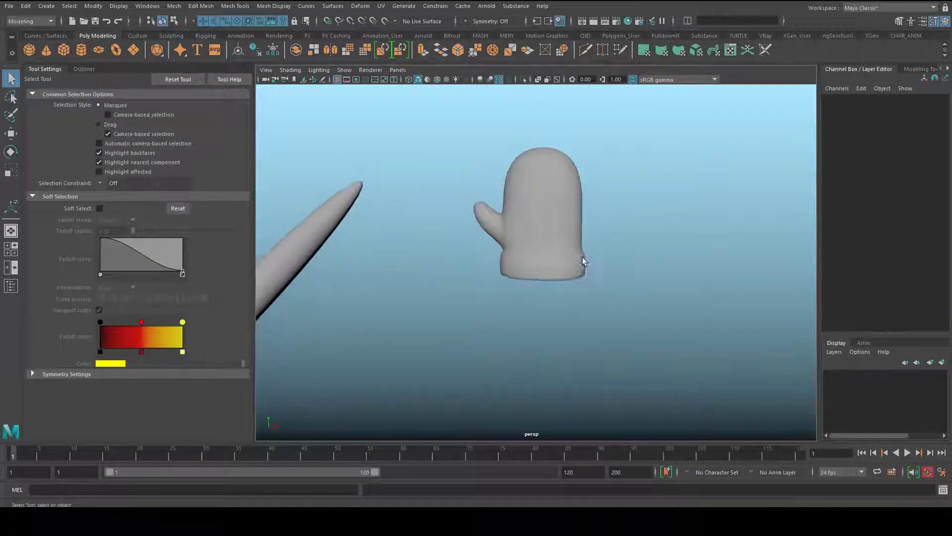
- Compare the mitten's unsmoothed and smoothed displays up close
{"action": "scroll", "coordinate": [583, 262], "scroll_direction": "up", "scroll_amount": 3}
{"action": "left_click", "coordinate": [580, 236]}
{"action": "middle_click_drag", "start_coordinate": [581, 236], "coordinate": [580, 266], "text": "alt"}
{"action": "key", "text": "1"}
{"action": "key", "text": "3"}
{"action": "left_click", "coordinate": [654, 254]}
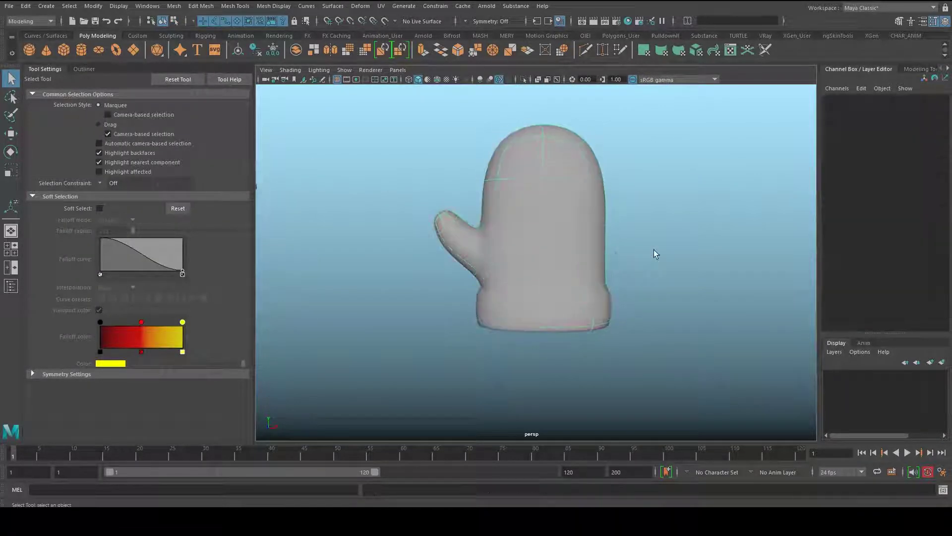
- Rotate and scale the mitten to fit as a hand on the end of the snowman's arm
{"action": "left_click_drag", "start_coordinate": [655, 254], "coordinate": [594, 253], "text": "alt"}
{"action": "left_click", "coordinate": [593, 252]}
{"action": "scroll", "coordinate": [593, 248], "scroll_direction": "down", "scroll_amount": 5}
{"action": "middle_click_drag", "start_coordinate": [526, 223], "coordinate": [618, 223], "text": "alt"}
{"action": "left_click_drag", "start_coordinate": [618, 223], "coordinate": [590, 268], "text": "alt"}
{"action": "scroll", "coordinate": [614, 240], "scroll_direction": "down", "scroll_amount": 5}
{"action": "key", "text": "w"}
{"action": "key", "text": "e"}
{"action": "key", "text": "f"}
{"action": "right_click_drag", "start_coordinate": [591, 268], "coordinate": [463, 266], "text": "alt"}
{"action": "middle_click_drag", "start_coordinate": [463, 266], "coordinate": [615, 259], "text": "alt"}
{"action": "left_click_drag", "start_coordinate": [640, 278], "coordinate": [598, 275], "text": "alt"}
{"action": "key", "text": "r"}
{"action": "middle_click_drag", "start_coordinate": [598, 276], "coordinate": [632, 295]}
- Duplicate the mitten and move the copy to the end of the opposite arm
{"action": "key", "text": "ctrl+d"}
{"action": "key", "text": "w"}
{"action": "left_click_drag", "start_coordinate": [749, 252], "coordinate": [445, 254]}
{"action": "key", "text": "e"}
{"action": "middle_click_drag", "start_coordinate": [421, 272], "coordinate": [536, 307], "text": "alt"}
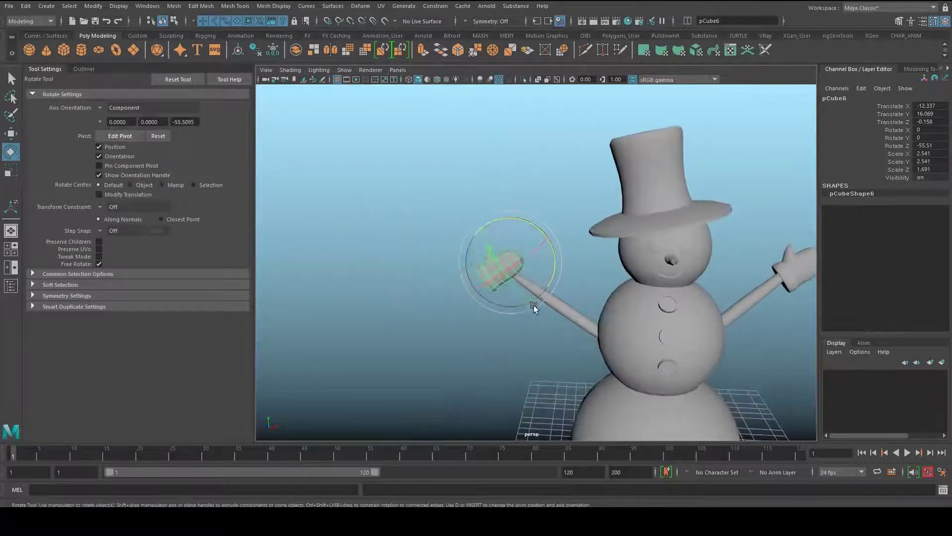
- Rotate the duplicate mitten to line up with its arm and adjust its position over the arm's end
{"action": "scroll", "coordinate": [536, 306], "scroll_direction": "up", "scroll_amount": 4}
{"action": "left_click_drag", "start_coordinate": [480, 299], "coordinate": [588, 368]}
{"action": "key", "text": "w"}
{"action": "key", "text": "e"}
{"action": "left_click_drag", "start_coordinate": [565, 329], "coordinate": [568, 276]}
{"action": "key", "text": "w"}
{"action": "left_click_drag", "start_coordinate": [499, 299], "coordinate": [496, 299]}
{"action": "left_click_drag", "start_coordinate": [496, 299], "coordinate": [355, 230], "text": "alt"}
{"action": "left_click_drag", "start_coordinate": [455, 259], "coordinate": [465, 263]}
{"action": "scroll", "coordinate": [581, 289], "scroll_direction": "down", "scroll_amount": 5}
{"action": "right_click_drag", "start_coordinate": [581, 289], "coordinate": [564, 282], "text": "alt"}
{"action": "left_click", "coordinate": [674, 341]}
{"action": "right_click_drag", "start_coordinate": [674, 341], "coordinate": [546, 288], "text": "alt"}
{"action": "left_click_drag", "start_coordinate": [547, 289], "coordinate": [527, 294], "text": "alt"}
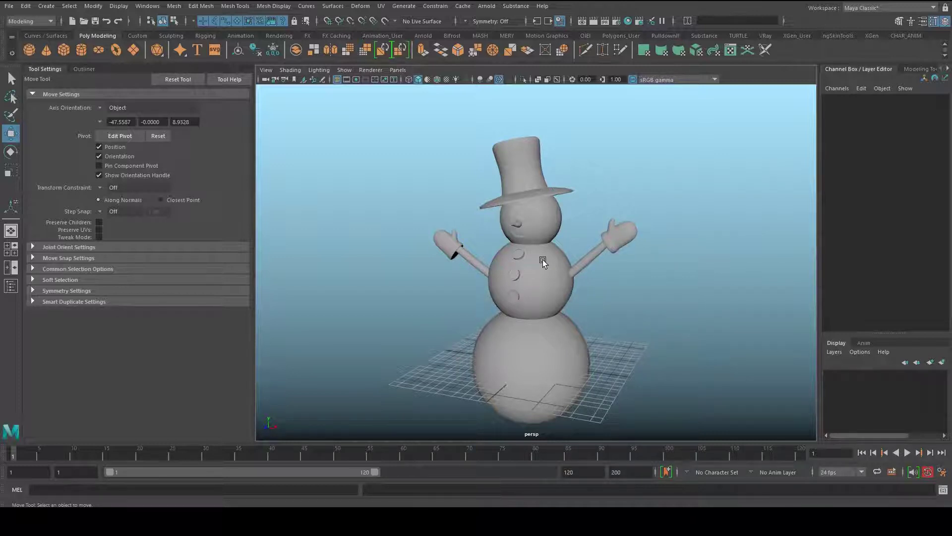
- Assign a new Lambert material to the snowman's three-sphere body and look for its attributes among the construction history nodes
{"action": "left_click", "coordinate": [558, 252]}
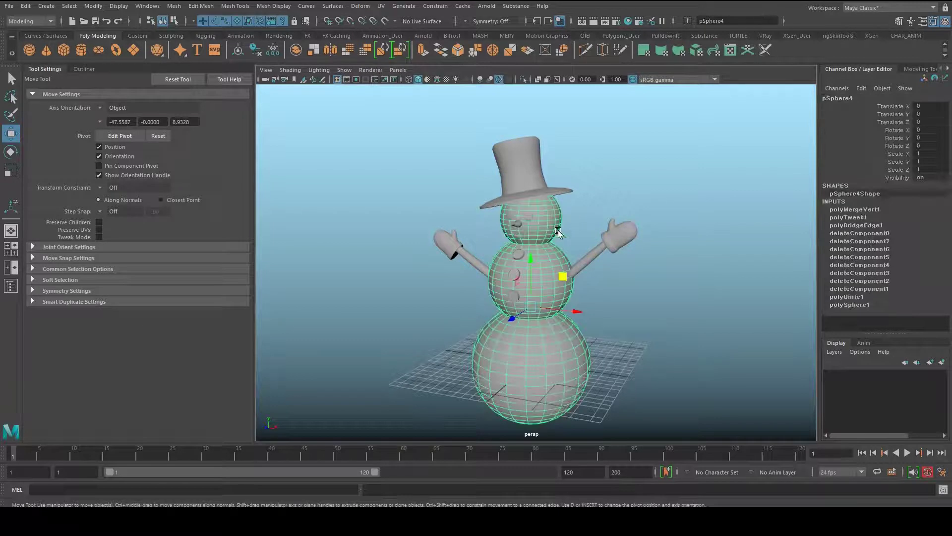
{"action": "key", "text": "q"}
{"action": "right_click", "coordinate": [586, 195]}
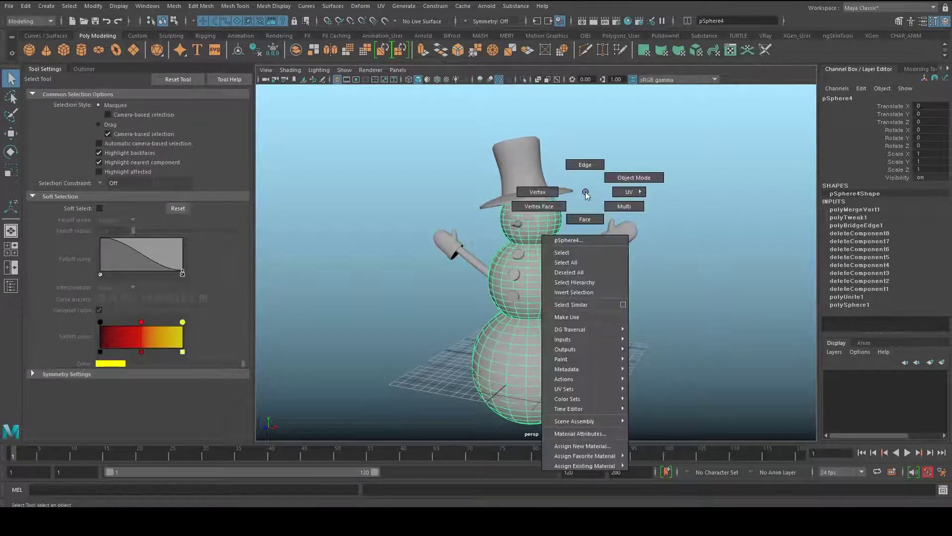
{"action": "mouse_move", "coordinate": [612, 460]}
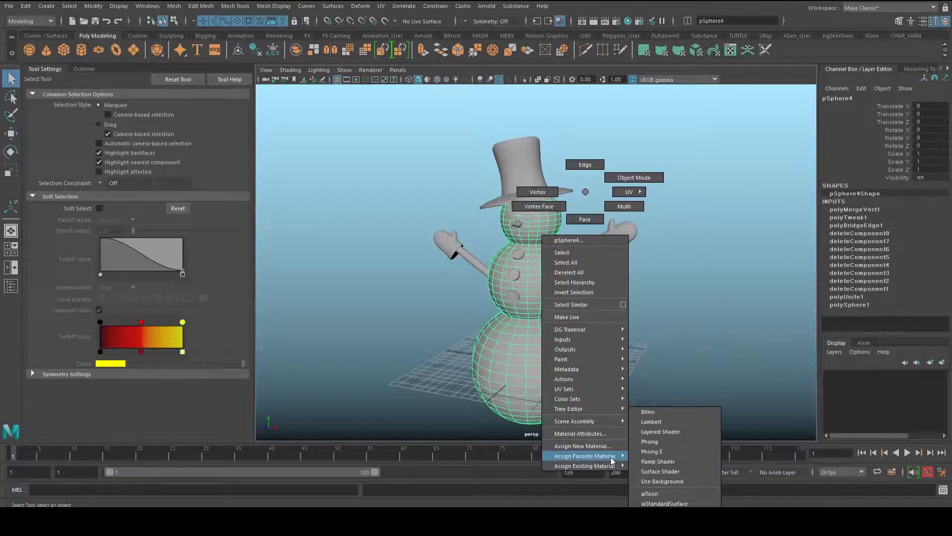
{"action": "left_click", "coordinate": [667, 421]}
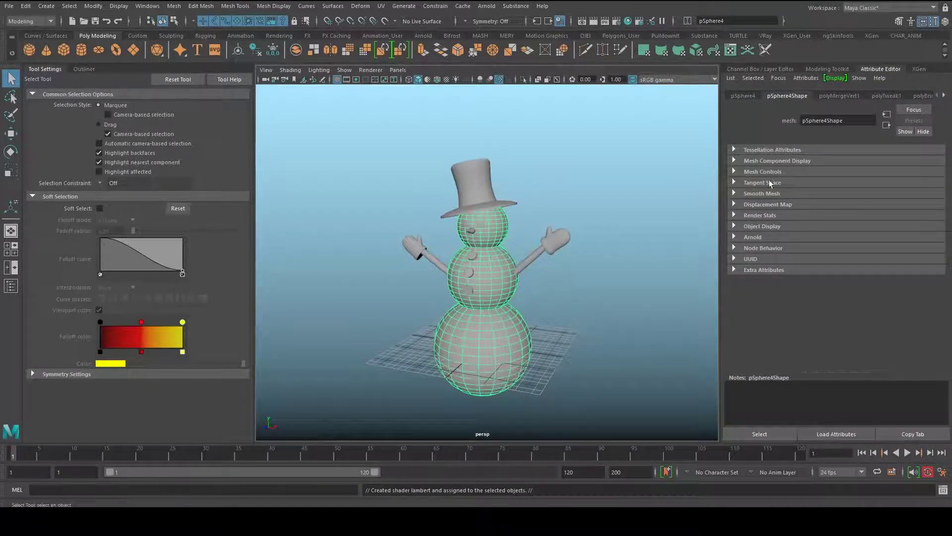
{"action": "left_click", "coordinate": [943, 97]}
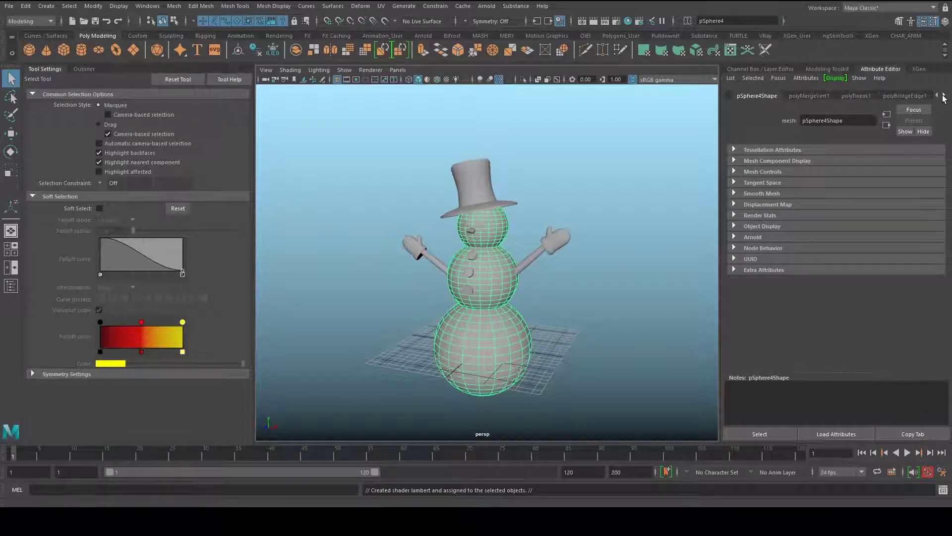
{"action": "left_click", "coordinate": [943, 97]}
{"action": "left_click", "coordinate": [943, 97]}
{"action": "left_click", "coordinate": [943, 97]}
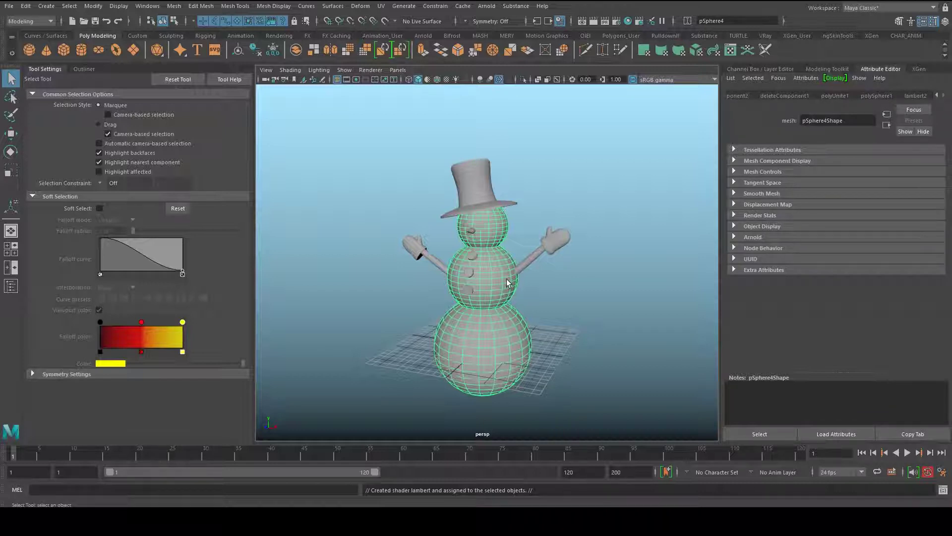
{"action": "left_click", "coordinate": [939, 95]}
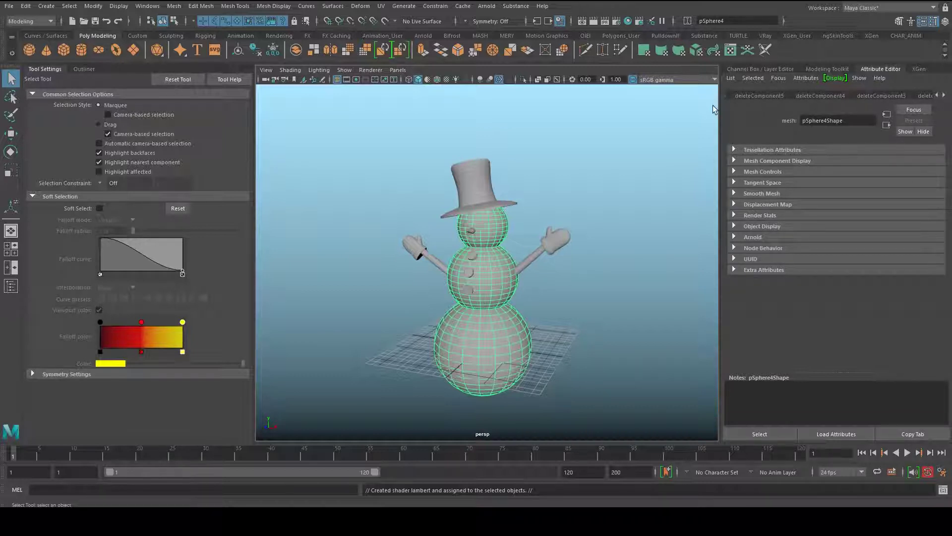
- Delete the construction history of the snowman's body and keep only the body selected
{"action": "left_click", "coordinate": [25, 6]}
{"action": "mouse_move", "coordinate": [123, 123]}
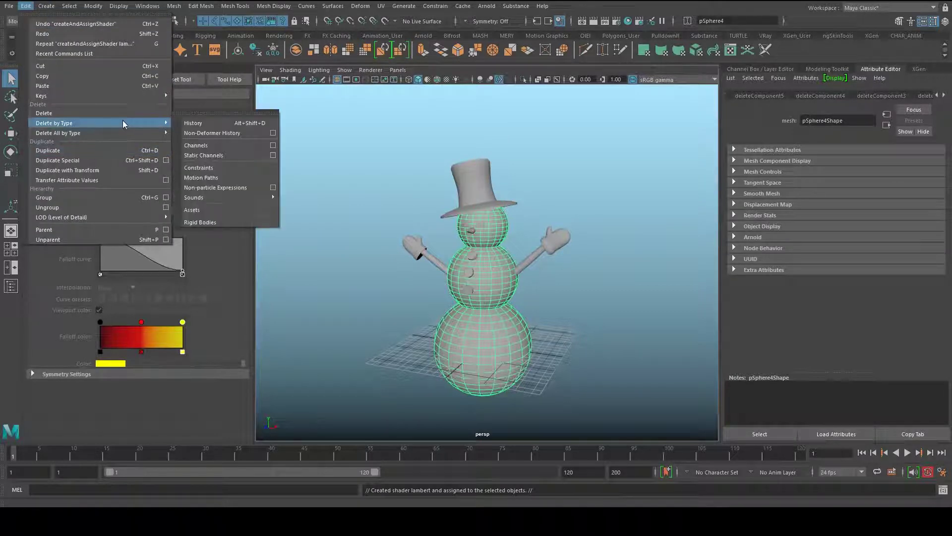
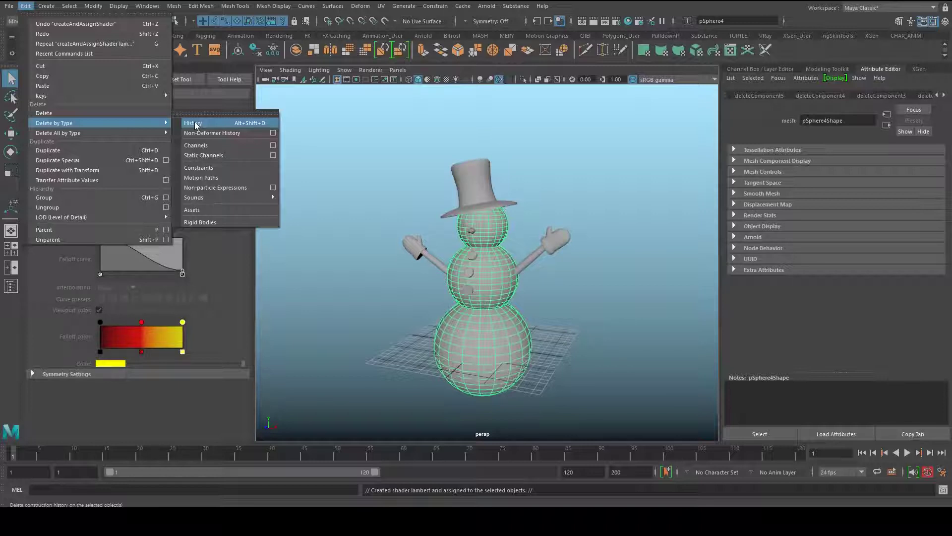
{"action": "left_click", "coordinate": [195, 124]}
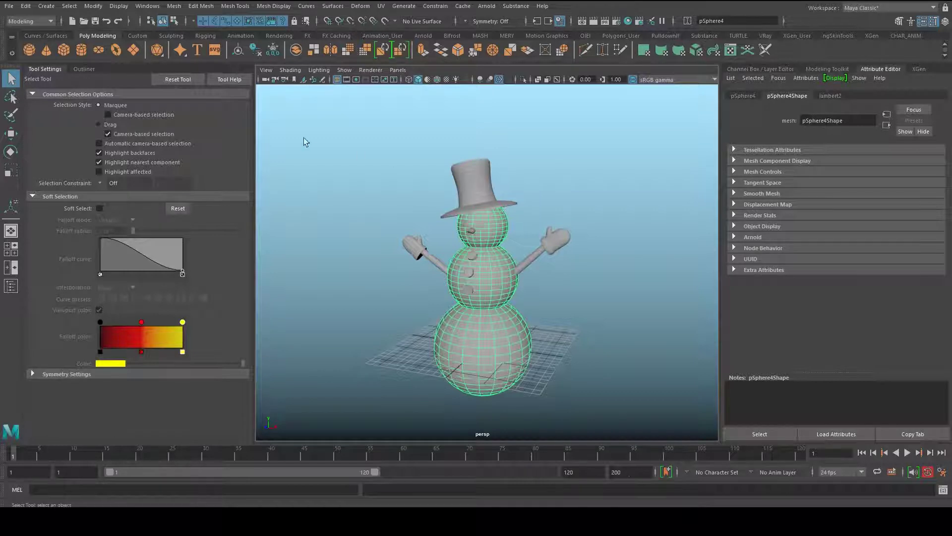
{"action": "left_click_drag", "start_coordinate": [308, 141], "coordinate": [600, 429]}
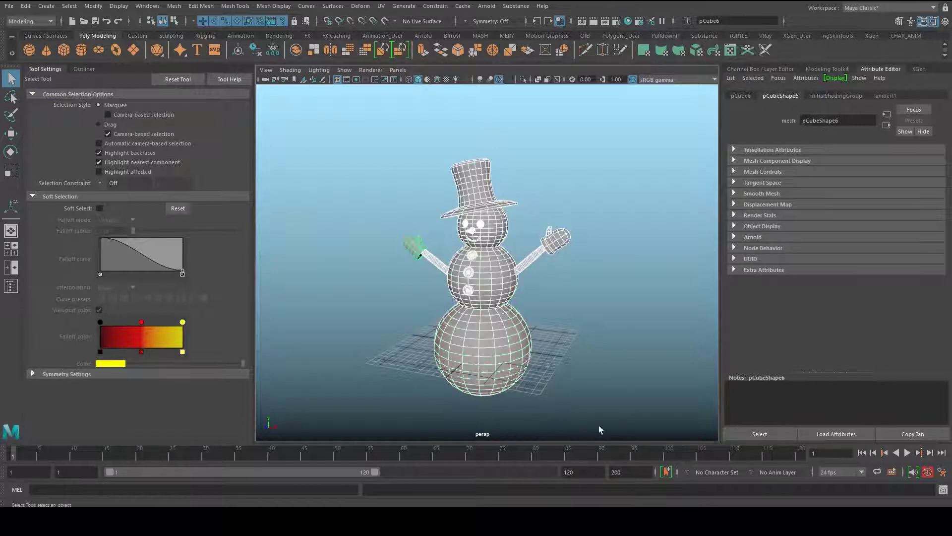
{"action": "left_click", "coordinate": [493, 234]}
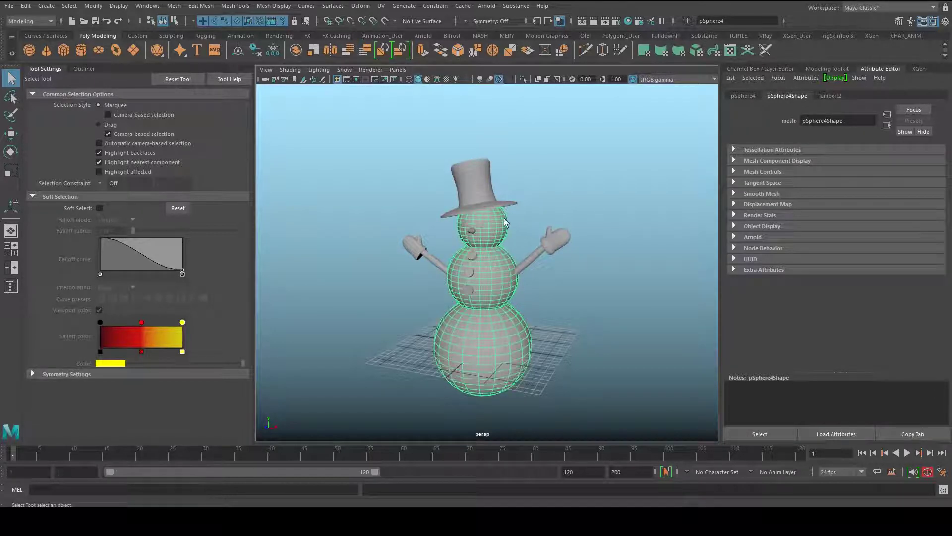
- Set the colour of the body's Lambert material to a very pale icy blue
{"action": "left_click", "coordinate": [840, 95]}
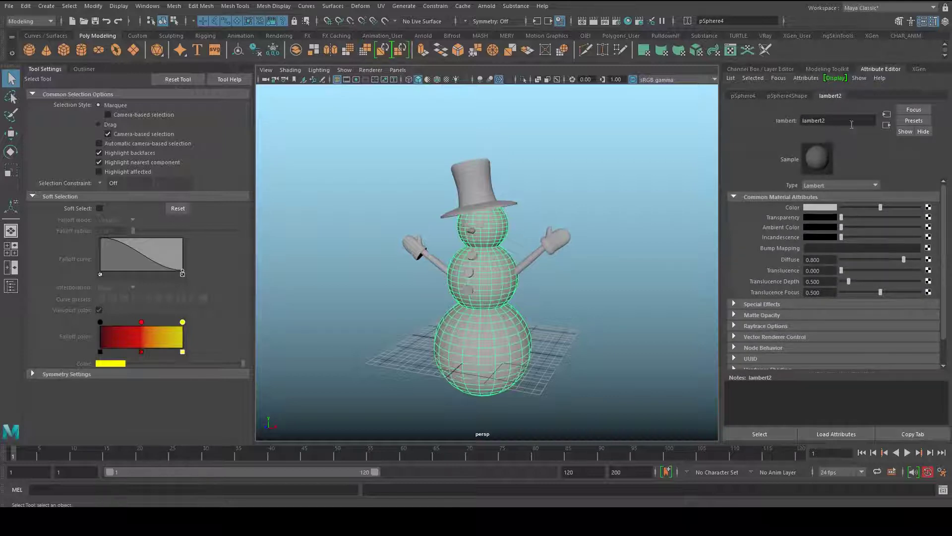
{"action": "left_click", "coordinate": [835, 121]}
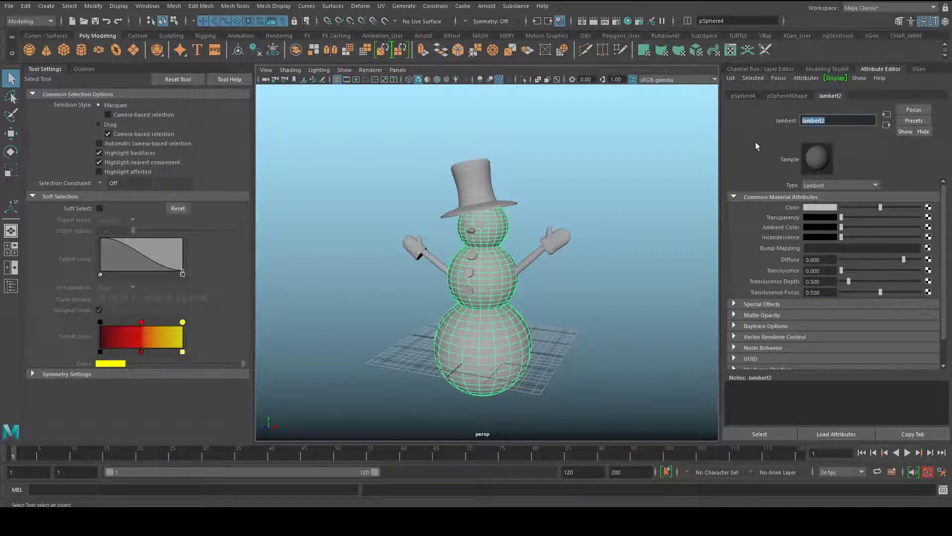
{"action": "left_click", "coordinate": [822, 208]}
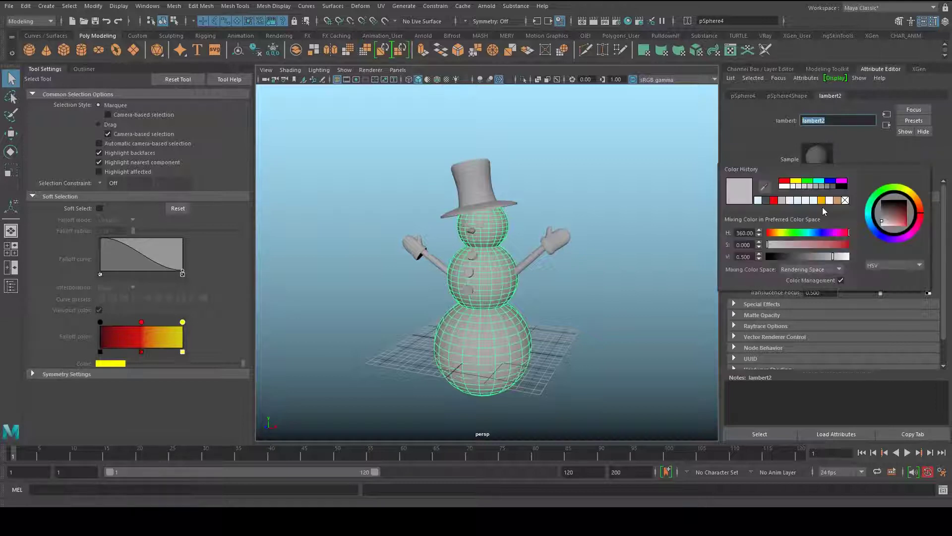
{"action": "mouse_move", "coordinate": [879, 231]}
{"action": "left_mouse_down"}
{"action": "mouse_move", "coordinate": [868, 218]}
{"action": "mouse_move", "coordinate": [893, 235]}
{"action": "left_mouse_up"}
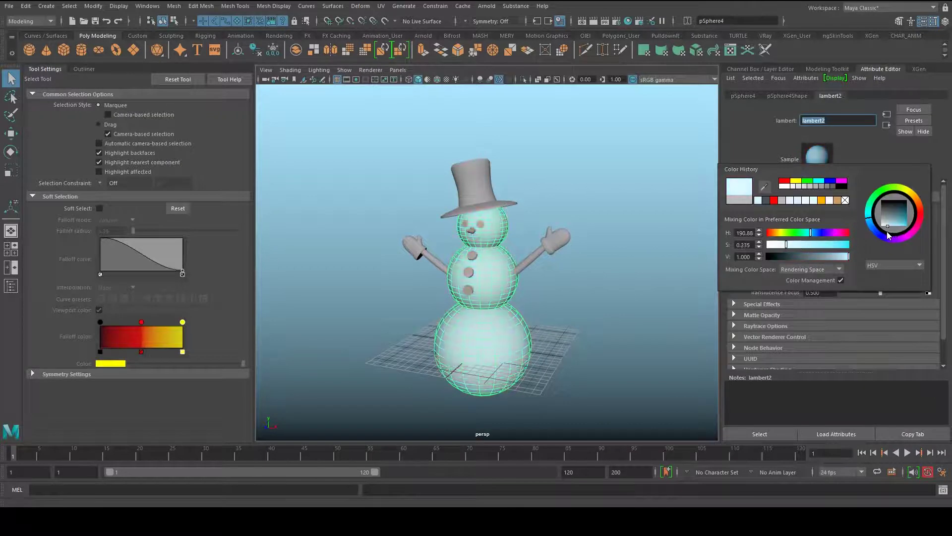
{"action": "left_click", "coordinate": [629, 263]}
{"action": "scroll", "coordinate": [628, 265], "scroll_direction": "up", "scroll_amount": 7}
{"action": "scroll", "coordinate": [626, 268], "scroll_direction": "down", "scroll_amount": 3}
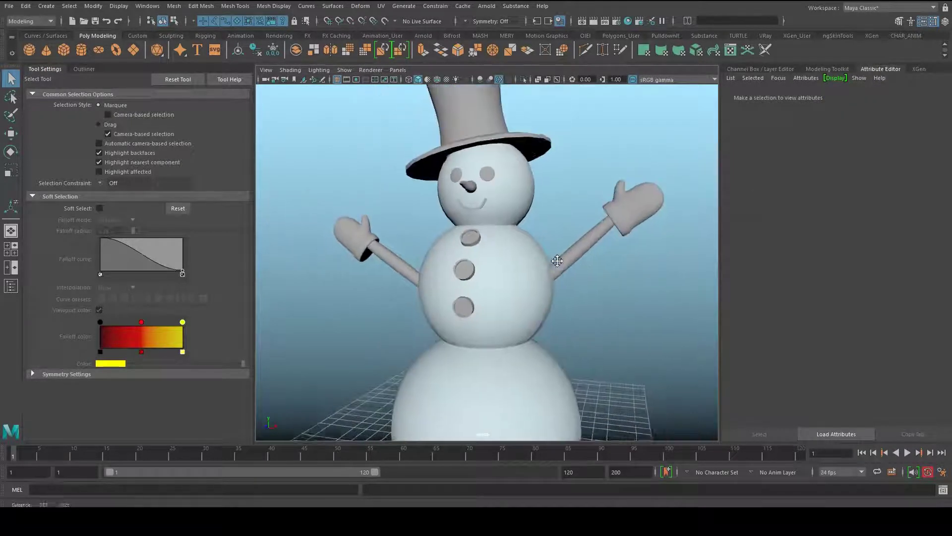
{"action": "middle_click_drag", "start_coordinate": [556, 259], "coordinate": [554, 301], "text": "alt"}
- Assign one new Lambert material to both of the snowman's arms
{"action": "left_click", "coordinate": [53, 70]}
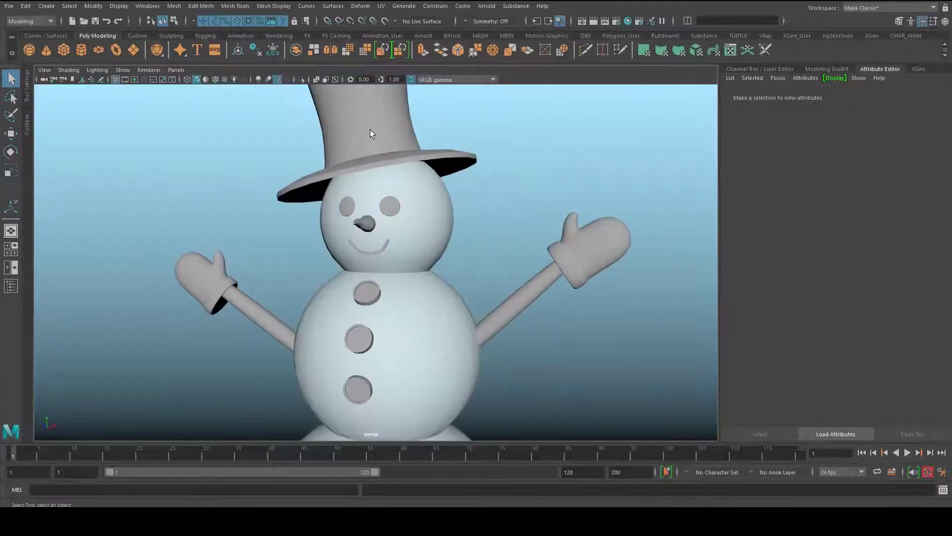
{"action": "scroll", "coordinate": [405, 226], "scroll_direction": "down", "scroll_amount": 2}
{"action": "left_click_drag", "start_coordinate": [407, 229], "coordinate": [535, 273], "text": "alt"}
{"action": "left_click", "coordinate": [534, 272]}
{"action": "left_click", "coordinate": [299, 293], "text": "shift"}
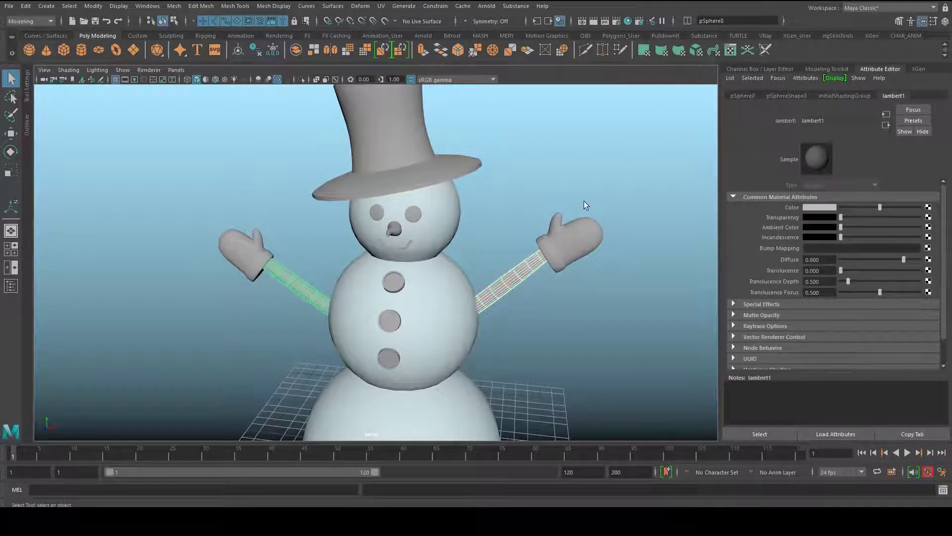
{"action": "right_click", "coordinate": [548, 133]}
{"action": "left_click", "coordinate": [811, 145]}
{"action": "left_click_drag", "start_coordinate": [457, 279], "coordinate": [538, 215], "text": "alt"}
{"action": "right_click_drag", "start_coordinate": [531, 202], "coordinate": [627, 414]}
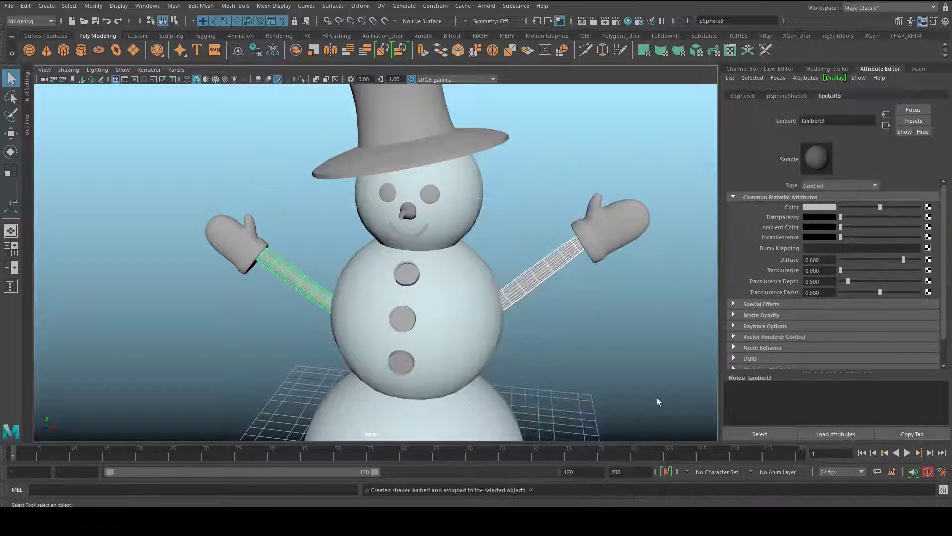
- Set the colour of the arms' Lambert material to a wood brown
{"action": "left_click", "coordinate": [820, 208]}
{"action": "mouse_move", "coordinate": [885, 225]}
{"action": "left_mouse_down"}
{"action": "mouse_move", "coordinate": [903, 247]}
{"action": "mouse_move", "coordinate": [896, 219]}
{"action": "left_mouse_up"}
{"action": "left_click", "coordinate": [577, 171]}
{"action": "left_click_drag", "start_coordinate": [576, 171], "coordinate": [508, 196], "text": "alt"}
{"action": "left_click_drag", "start_coordinate": [563, 225], "coordinate": [484, 234], "text": "alt"}
{"action": "scroll", "coordinate": [485, 235], "scroll_direction": "up", "scroll_amount": 1}
- Assign one new Blinn material to both eyes, the mouth and the three buttons
{"action": "left_click", "coordinate": [453, 163]}
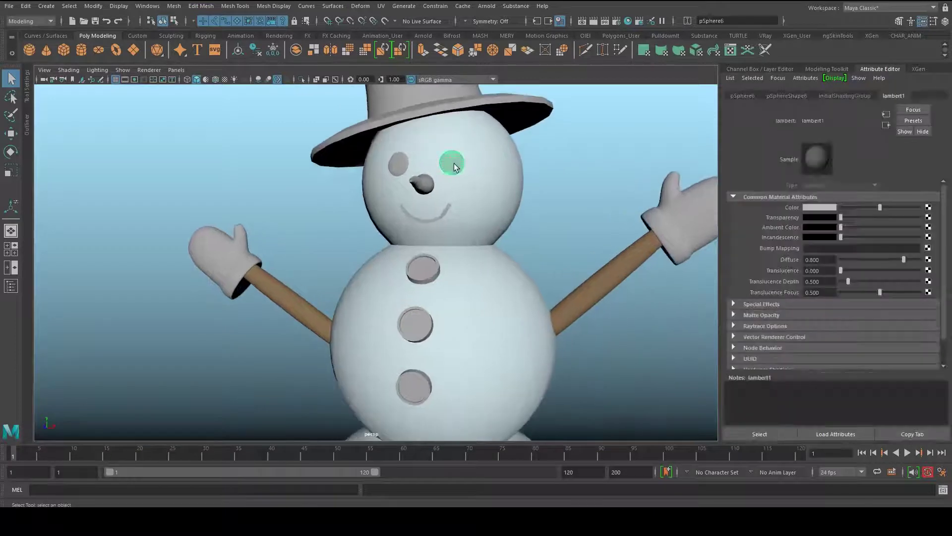
{"action": "left_click", "coordinate": [396, 165], "text": "shift"}
{"action": "left_click", "coordinate": [441, 218], "text": "shift"}
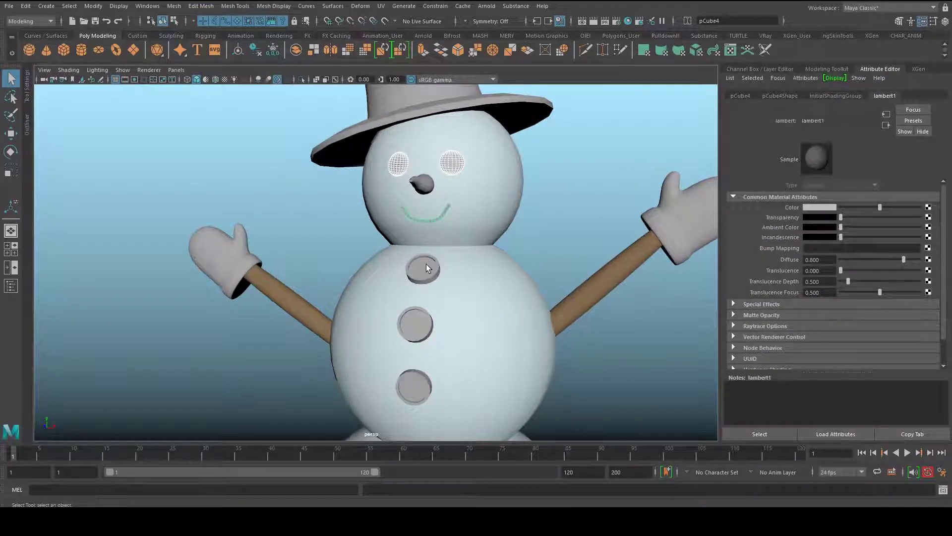
{"action": "left_click", "coordinate": [427, 268], "text": "shift"}
{"action": "left_click", "coordinate": [421, 327], "text": "shift"}
{"action": "left_click", "coordinate": [423, 383], "text": "shift"}
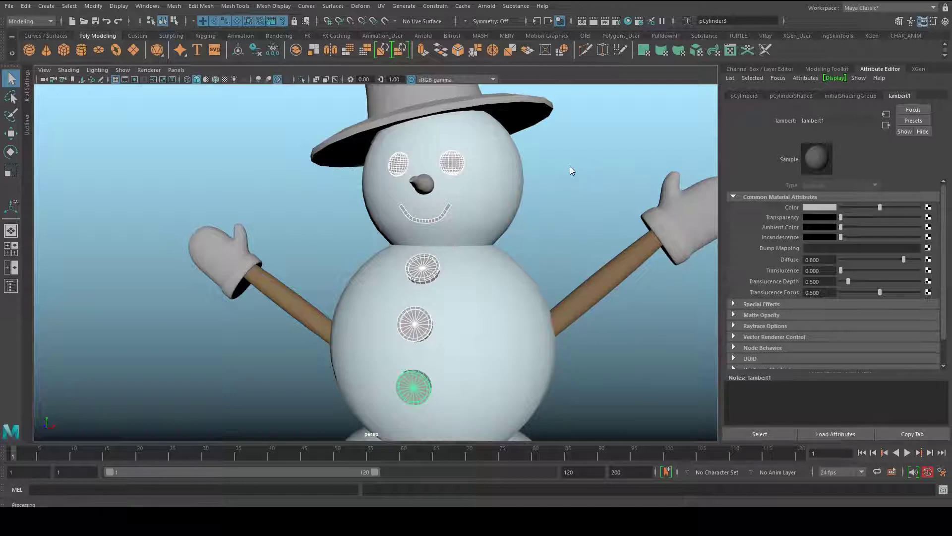
{"action": "right_click_drag", "start_coordinate": [570, 165], "coordinate": [645, 417]}
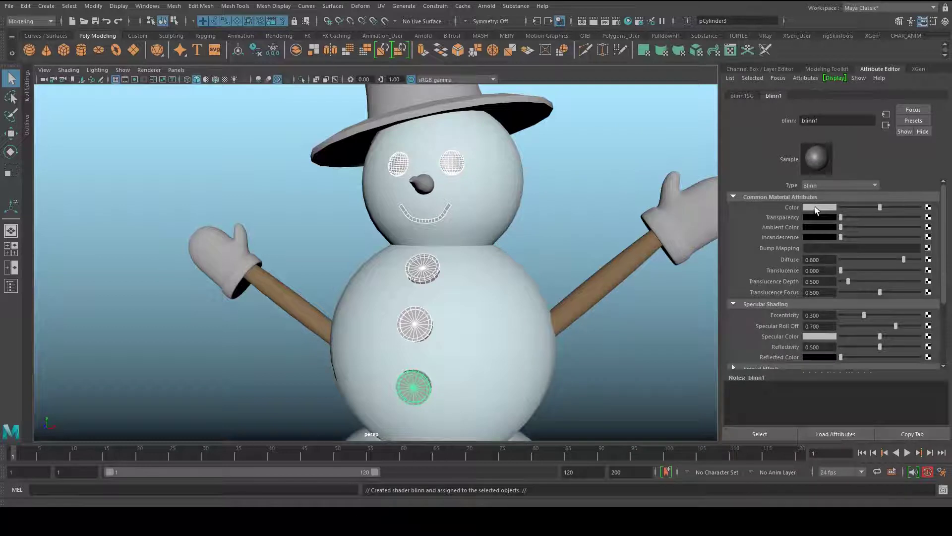
- Darken the Blinn colour of the eyes, mouth and buttons to near black and check the face
{"action": "left_click", "coordinate": [587, 177]}
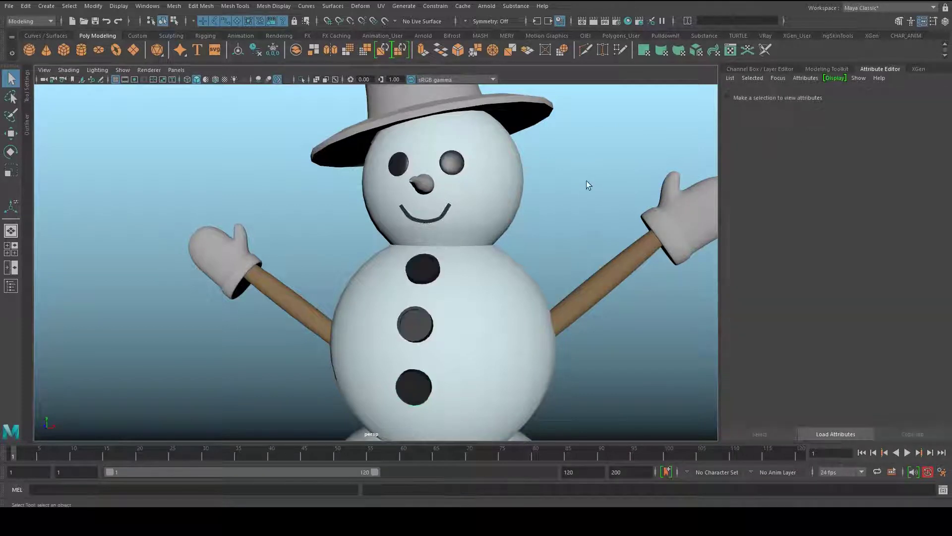
{"action": "left_click_drag", "start_coordinate": [587, 177], "coordinate": [568, 194], "text": "alt"}
{"action": "right_click_drag", "start_coordinate": [568, 194], "coordinate": [523, 186], "text": "alt"}
{"action": "mouse_move", "coordinate": [524, 186]}
{"action": "left_mouse_down", "text": "alt"}
{"action": "mouse_move", "coordinate": [485, 183]}
{"action": "mouse_move", "coordinate": [522, 184]}
{"action": "left_mouse_up", "text": "alt"}
{"action": "right_click_drag", "start_coordinate": [522, 183], "coordinate": [561, 198], "text": "alt"}
{"action": "middle_click_drag", "start_coordinate": [560, 199], "coordinate": [545, 271], "text": "alt"}
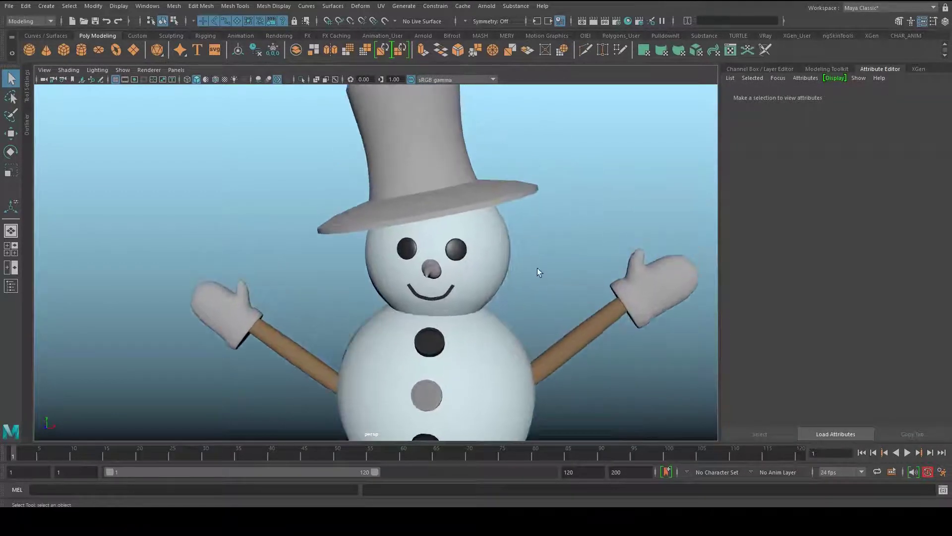
- Assign a new Lambert material to the cone nose and set its colour to carrot orange
{"action": "left_click_drag", "start_coordinate": [545, 270], "coordinate": [503, 270], "text": "alt"}
{"action": "left_click", "coordinate": [394, 276]}
{"action": "right_click_drag", "start_coordinate": [545, 230], "coordinate": [628, 430]}
{"action": "left_click", "coordinate": [825, 207]}
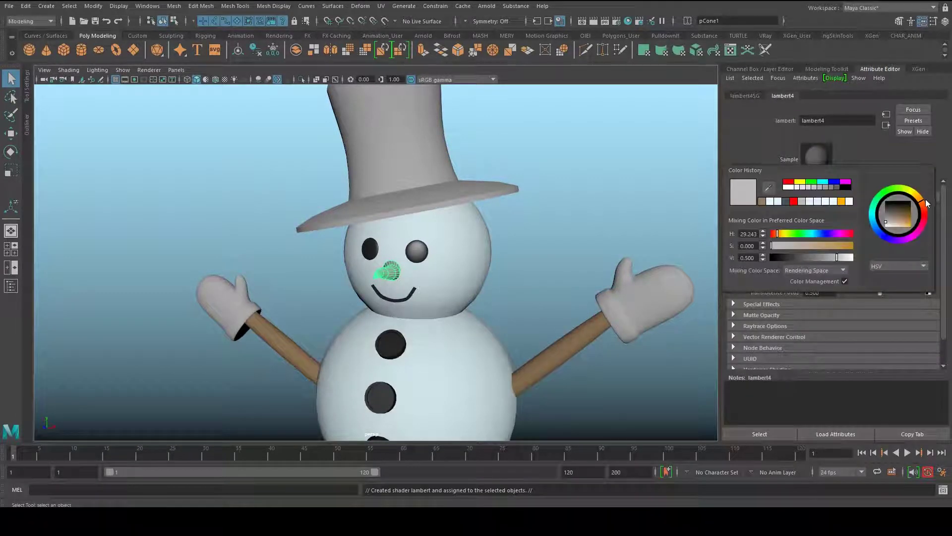
{"action": "left_click_drag", "start_coordinate": [911, 226], "coordinate": [916, 240]}
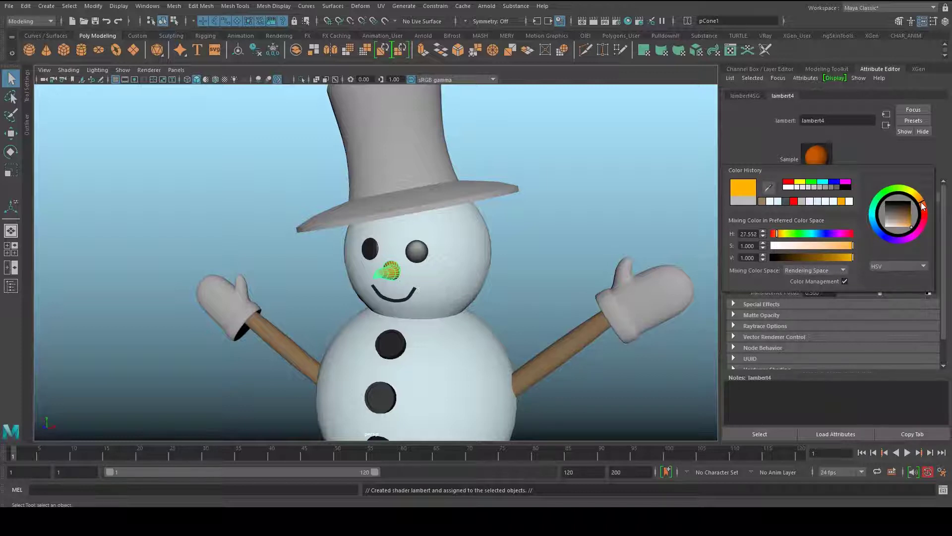
{"action": "left_click", "coordinate": [560, 238]}
- Assign a new Blinn material to the top hat and darken its colour to near black
{"action": "left_click_drag", "start_coordinate": [434, 255], "coordinate": [467, 239], "text": "alt"}
{"action": "scroll", "coordinate": [466, 239], "scroll_direction": "down", "scroll_amount": 3}
{"action": "left_click", "coordinate": [417, 207]}
{"action": "right_click_drag", "start_coordinate": [418, 171], "coordinate": [483, 418]}
{"action": "left_click", "coordinate": [843, 208]}
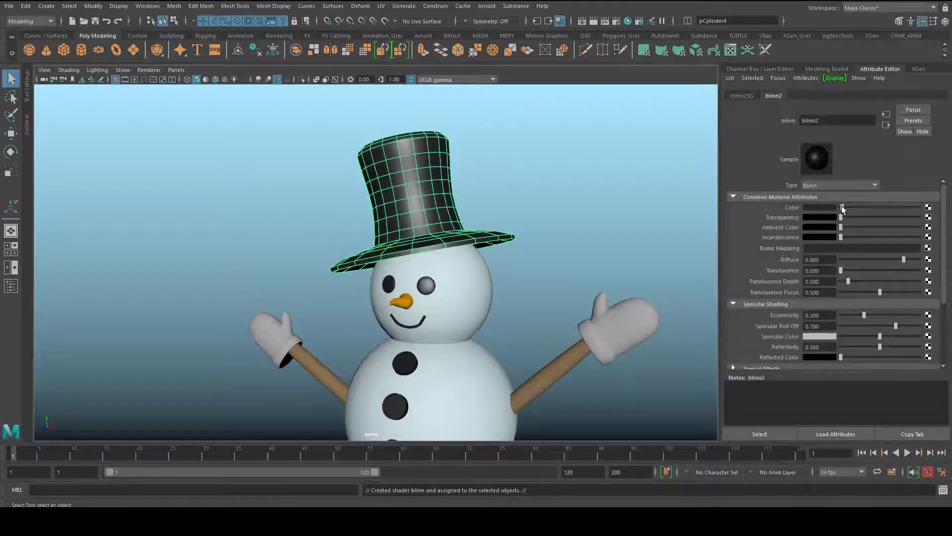
{"action": "left_click", "coordinate": [587, 222]}
{"action": "scroll", "coordinate": [517, 251], "scroll_direction": "up", "scroll_amount": 4}
{"action": "middle_click_drag", "start_coordinate": [501, 253], "coordinate": [517, 310], "text": "alt"}
{"action": "left_click_drag", "start_coordinate": [516, 311], "coordinate": [545, 308], "text": "alt"}
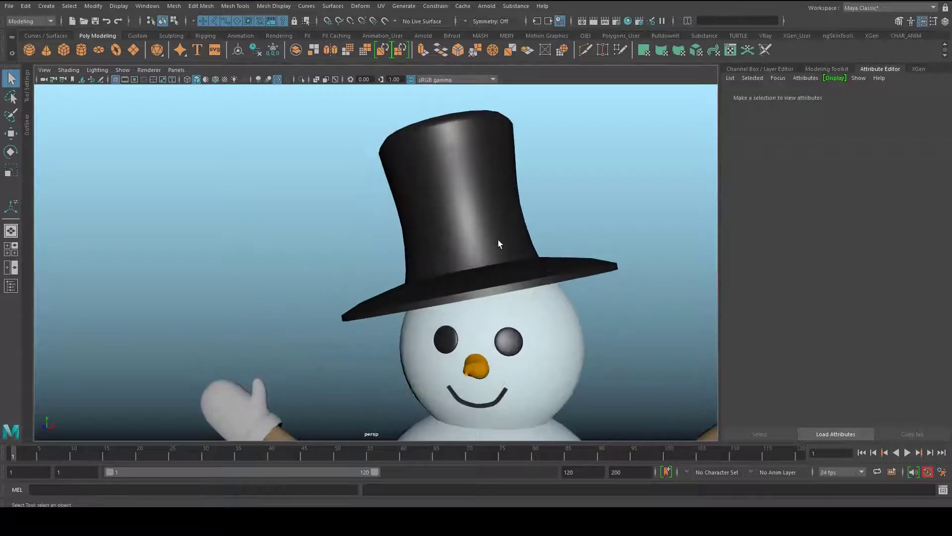
- Select the two lowest face loops of the top hat's crown, just above the brim
{"action": "left_click", "coordinate": [499, 240]}
{"action": "key", "text": "f"}
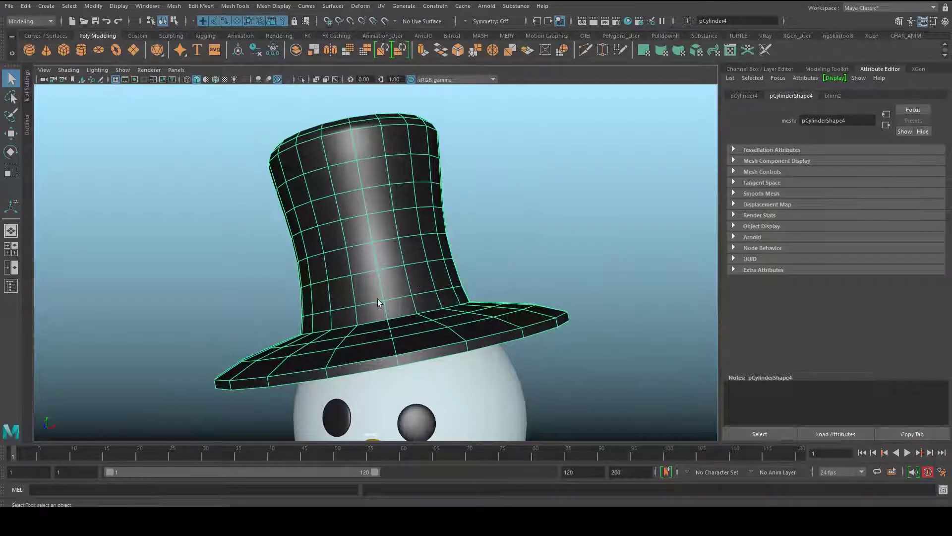
{"action": "scroll", "coordinate": [404, 336], "scroll_direction": "up", "scroll_amount": 4}
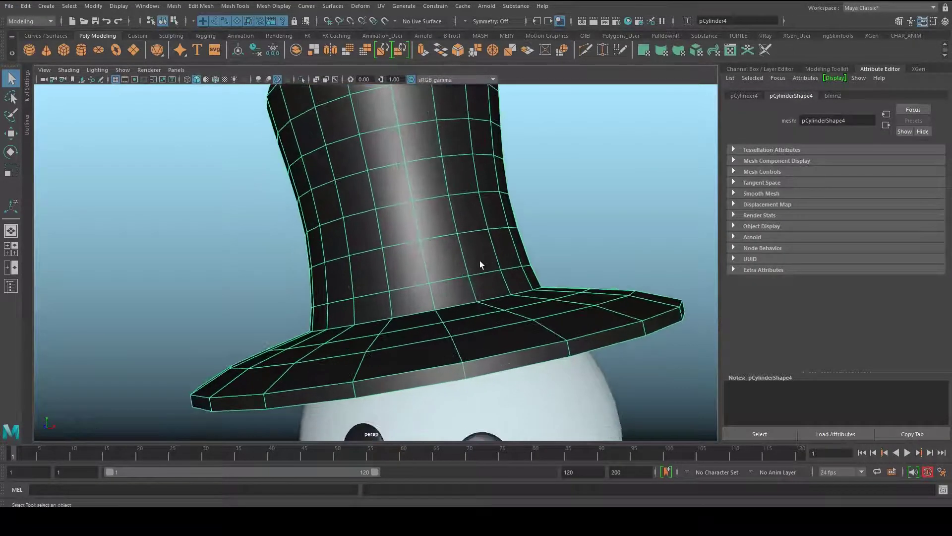
{"action": "right_click_drag", "start_coordinate": [467, 252], "coordinate": [462, 284]}
{"action": "left_click", "coordinate": [458, 261]}
{"action": "double_click", "coordinate": [400, 264], "text": "shift"}
{"action": "double_click", "coordinate": [407, 299], "text": "shift"}
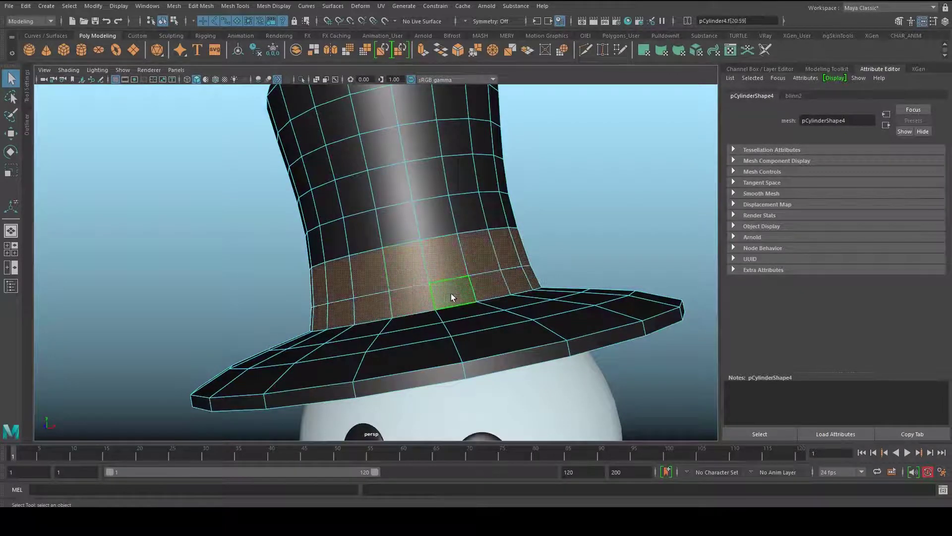
- Assign a new Blinn material to the selected hat band faces, set its colour to red and return to object mode
{"action": "right_click_drag", "start_coordinate": [493, 257], "coordinate": [569, 412]}
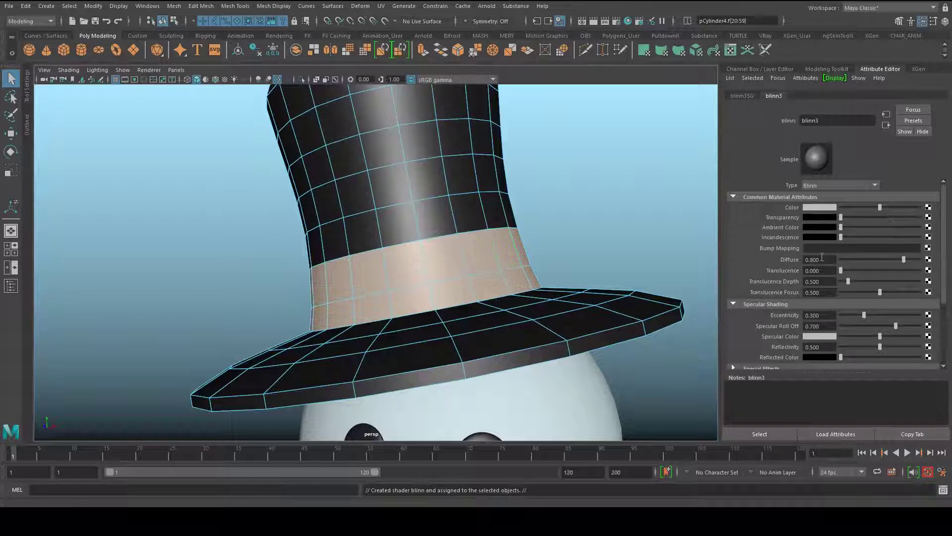
{"action": "left_click", "coordinate": [822, 208]}
{"action": "left_click", "coordinate": [789, 183]}
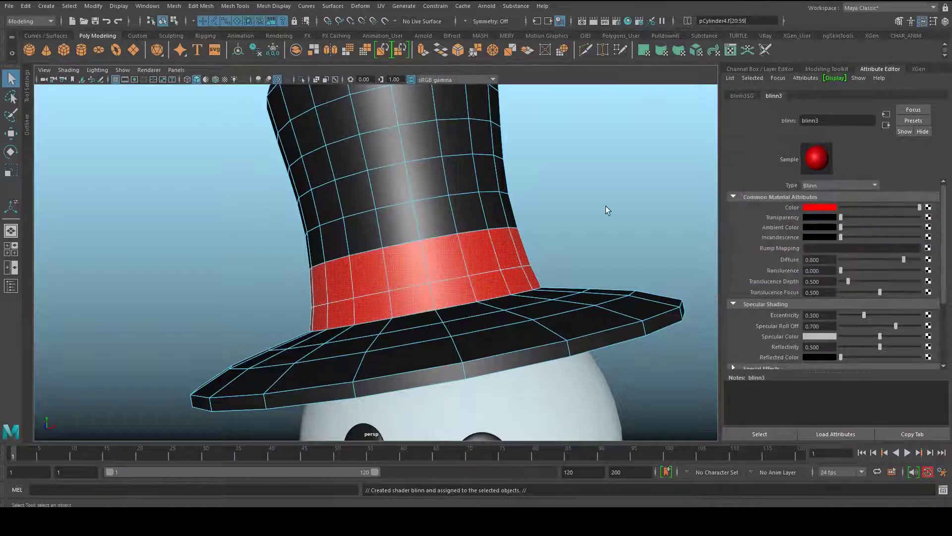
{"action": "left_click", "coordinate": [614, 207]}
{"action": "scroll", "coordinate": [538, 276], "scroll_direction": "down", "scroll_amount": 6}
{"action": "right_click_drag", "start_coordinate": [404, 223], "coordinate": [430, 194]}
{"action": "left_click", "coordinate": [540, 317]}
- Assign a new Lambert material to the mitten on the snowman's left arm and set its colour to red
{"action": "scroll", "coordinate": [543, 326], "scroll_direction": "down", "scroll_amount": 5}
{"action": "middle_click_drag", "start_coordinate": [543, 326], "coordinate": [565, 260], "text": "alt"}
{"action": "left_click_drag", "start_coordinate": [535, 272], "coordinate": [523, 281], "text": "alt"}
{"action": "right_click_drag", "start_coordinate": [484, 290], "coordinate": [691, 290], "text": "alt"}
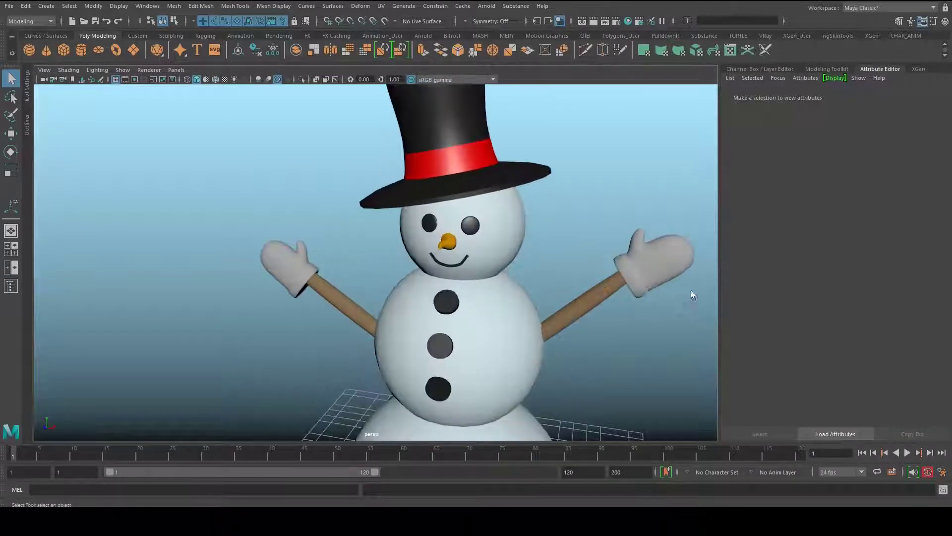
{"action": "middle_click_drag", "start_coordinate": [692, 290], "coordinate": [629, 291], "text": "alt"}
{"action": "left_click", "coordinate": [588, 263]}
{"action": "middle_click_drag", "start_coordinate": [587, 263], "coordinate": [449, 251], "text": "alt"}
{"action": "right_click_drag", "start_coordinate": [449, 251], "coordinate": [579, 421], "text": "alt"}
{"action": "left_click", "coordinate": [822, 209]}
{"action": "left_click", "coordinate": [757, 197]}
- Select all the face loops that form the cuff of the red mitten
{"action": "right_click_drag", "start_coordinate": [471, 275], "coordinate": [585, 299], "text": "alt"}
{"action": "left_click_drag", "start_coordinate": [584, 299], "coordinate": [530, 330], "text": "alt"}
{"action": "right_click_drag", "start_coordinate": [479, 242], "coordinate": [479, 267]}
{"action": "left_click", "coordinate": [451, 225]}
{"action": "double_click", "coordinate": [471, 252], "text": "shift"}
{"action": "left_click", "coordinate": [471, 216], "text": "shift"}
{"action": "double_click", "coordinate": [495, 248], "text": "shift"}
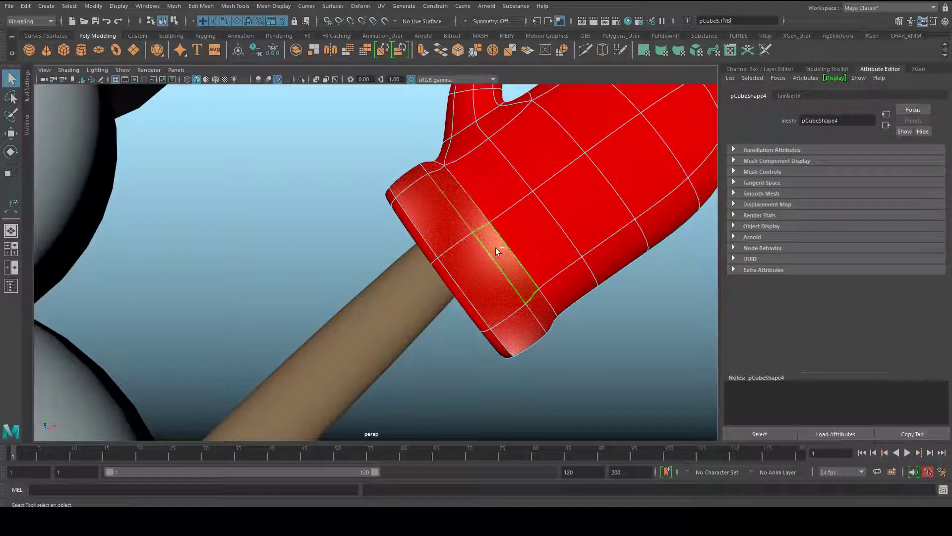
{"action": "left_click", "coordinate": [447, 278], "text": "shift"}
{"action": "double_click", "coordinate": [427, 245], "text": "shift"}
- Assign a new Lambert material to the mitten's cuff faces and brighten its colour to white
{"action": "right_click_drag", "start_coordinate": [440, 214], "coordinate": [441, 214]}
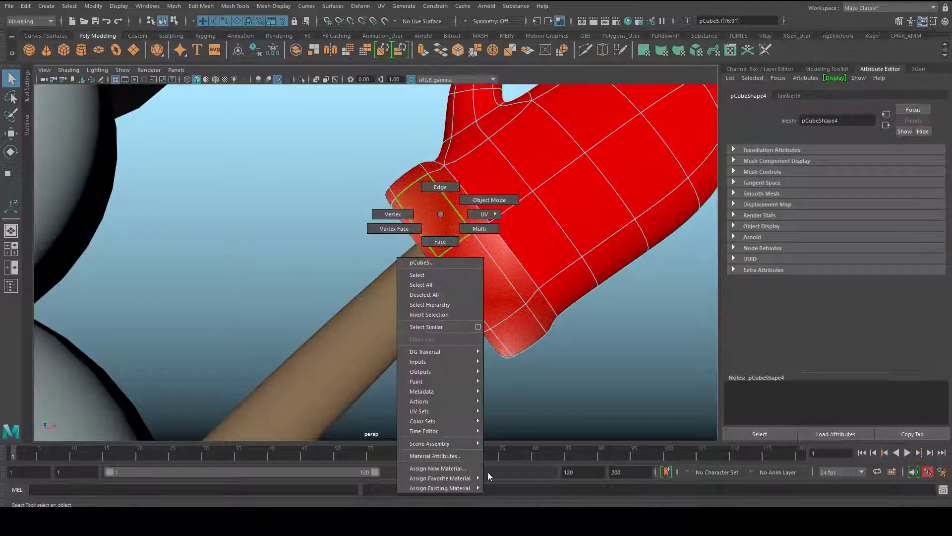
{"action": "mouse_move", "coordinate": [476, 479]}
{"action": "left_click", "coordinate": [516, 421]}
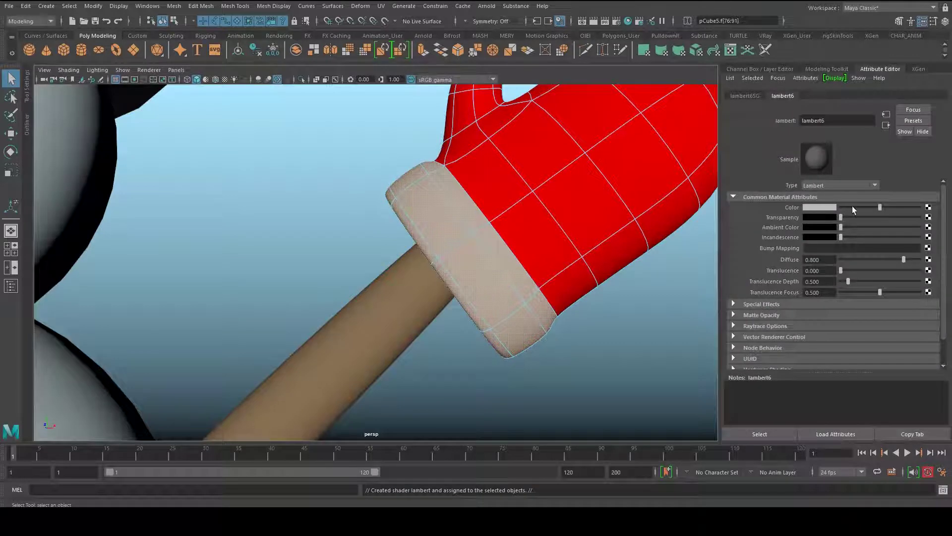
{"action": "left_click_drag", "start_coordinate": [852, 208], "coordinate": [888, 230]}
{"action": "left_click", "coordinate": [632, 361]}
{"action": "scroll", "coordinate": [633, 361], "scroll_direction": "down", "scroll_amount": 5}
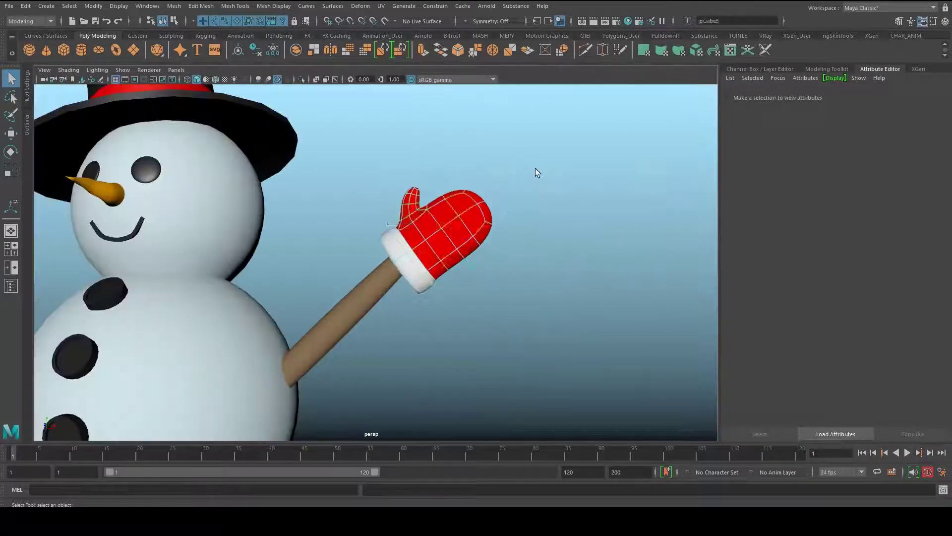
- Duplicate the red mitten with the white cuff
{"action": "middle_click_drag", "start_coordinate": [439, 271], "coordinate": [495, 261], "text": "alt"}
{"action": "left_click_drag", "start_coordinate": [495, 261], "coordinate": [495, 285], "text": "alt"}
{"action": "left_click", "coordinate": [494, 285]}
{"action": "middle_click_drag", "start_coordinate": [370, 304], "coordinate": [492, 269], "text": "alt"}
{"action": "left_click_drag", "start_coordinate": [492, 268], "coordinate": [349, 300], "text": "alt"}
{"action": "middle_click_drag", "start_coordinate": [195, 275], "coordinate": [261, 249], "text": "alt"}
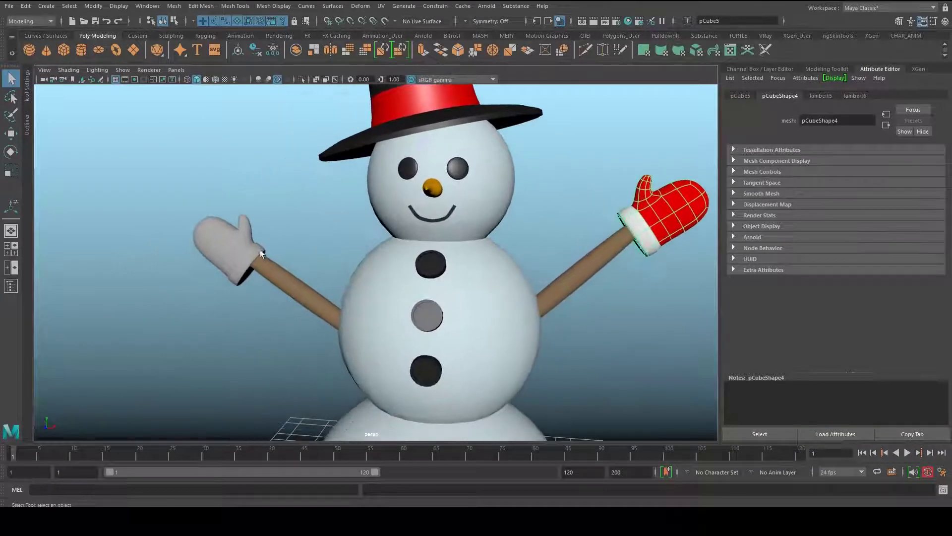
{"action": "key", "text": "w"}
{"action": "key", "text": "ctrl+d"}
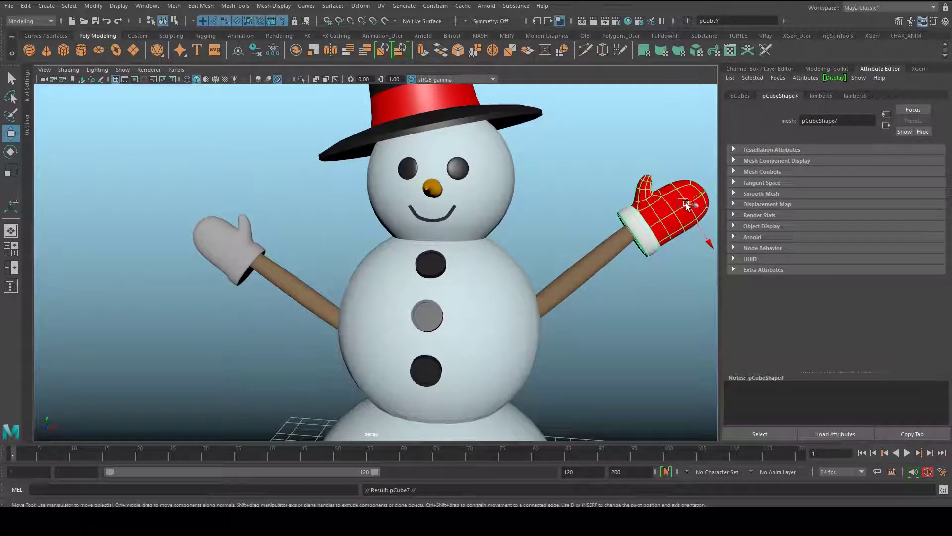
- Move the mitten copy over to the opposite arm and delete the uncoloured mitten there
{"action": "middle_click_drag", "start_coordinate": [685, 203], "coordinate": [616, 209], "text": "alt"}
{"action": "left_click_drag", "start_coordinate": [665, 216], "coordinate": [241, 252]}
{"action": "left_click", "coordinate": [151, 234]}
{"action": "key", "text": "Delete"}
- Rotate the copied mitten to follow the arm's direction and move it so the cuff fits the end of the arm
{"action": "left_click", "coordinate": [170, 252]}
{"action": "key", "text": "e"}
{"action": "middle_click_drag", "start_coordinate": [176, 276], "coordinate": [354, 324], "text": "alt"}
{"action": "right_click_drag", "start_coordinate": [354, 325], "coordinate": [508, 319], "text": "alt"}
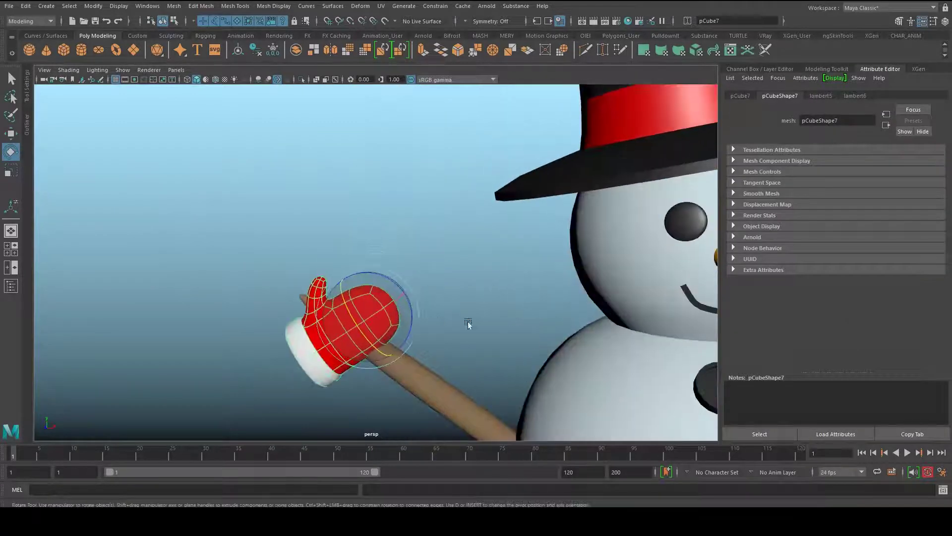
{"action": "middle_click_drag", "start_coordinate": [507, 319], "coordinate": [540, 294], "text": "alt"}
{"action": "key", "text": "ctrl+z"}
{"action": "left_click_drag", "start_coordinate": [461, 286], "coordinate": [424, 292]}
{"action": "key", "text": "w"}
{"action": "left_click_drag", "start_coordinate": [355, 296], "coordinate": [287, 293]}
{"action": "left_click_drag", "start_coordinate": [286, 293], "coordinate": [316, 296], "text": "alt"}
{"action": "scroll", "coordinate": [328, 310], "scroll_direction": "down", "scroll_amount": 3}
{"action": "left_click", "coordinate": [358, 329]}
- Hide the viewport grid and frame the whole snowman from the front
{"action": "scroll", "coordinate": [315, 296], "scroll_direction": "down", "scroll_amount": 3}
{"action": "right_click_drag", "start_coordinate": [316, 296], "coordinate": [427, 269], "text": "alt"}
{"action": "left_click_drag", "start_coordinate": [426, 270], "coordinate": [239, 117], "text": "alt"}
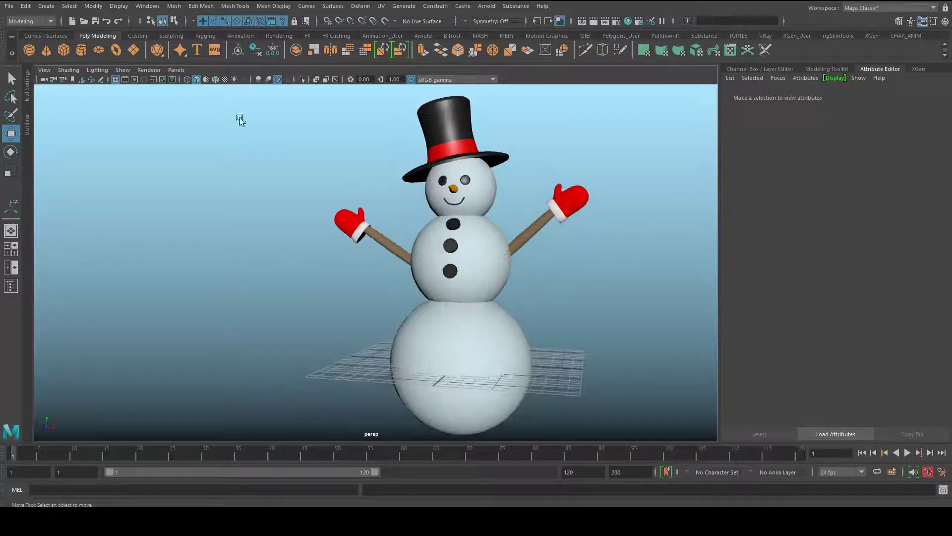
{"action": "left_click", "coordinate": [115, 80]}
{"action": "left_click_drag", "start_coordinate": [323, 213], "coordinate": [347, 224], "text": "alt"}
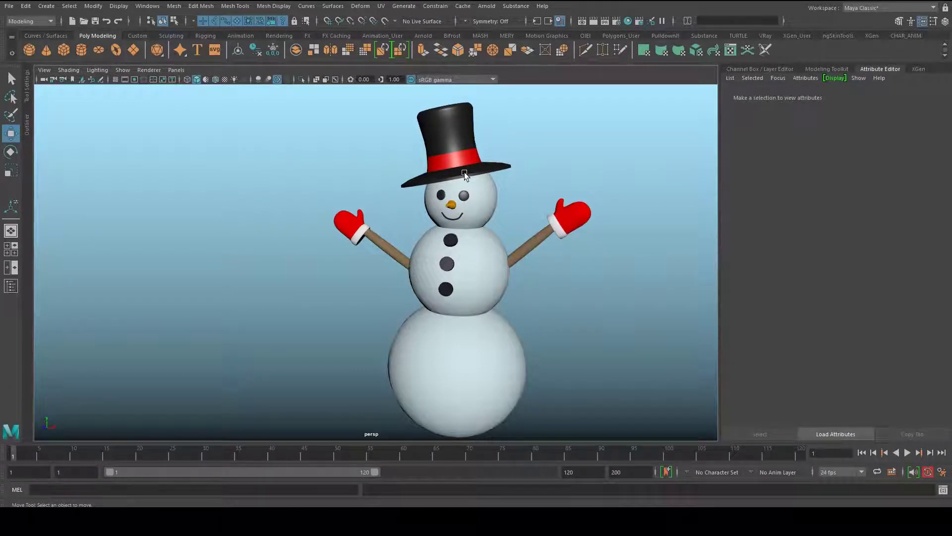
- Turn on smooth mesh preview for all parts of the snowman and clear the selection
{"action": "left_click_drag", "start_coordinate": [275, 102], "coordinate": [653, 427]}
{"action": "key", "text": "3"}
{"action": "left_click", "coordinate": [575, 297]}
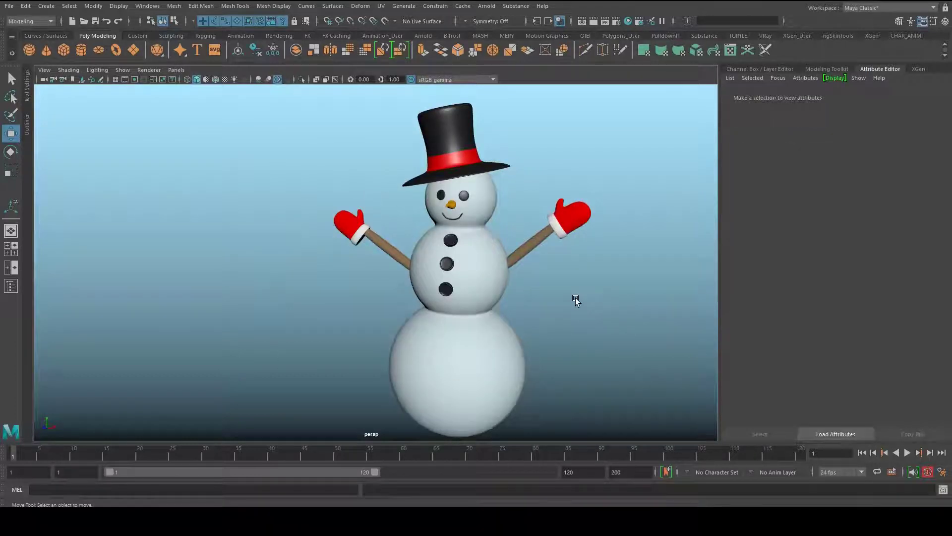